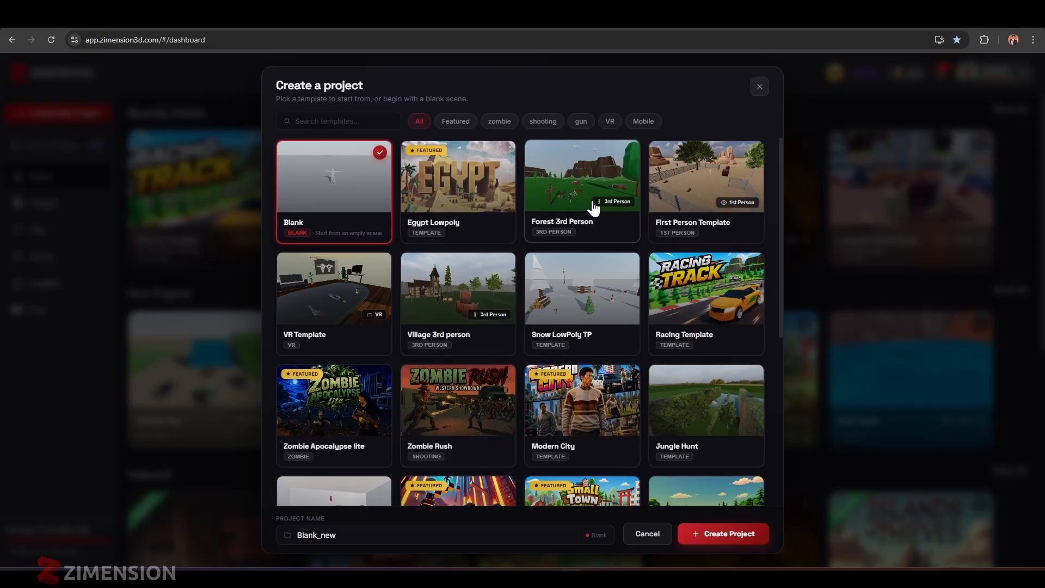
Create a project from the Small Town template with the project name Small Town_Vehicle
scroll(515, 309, "down", 3)
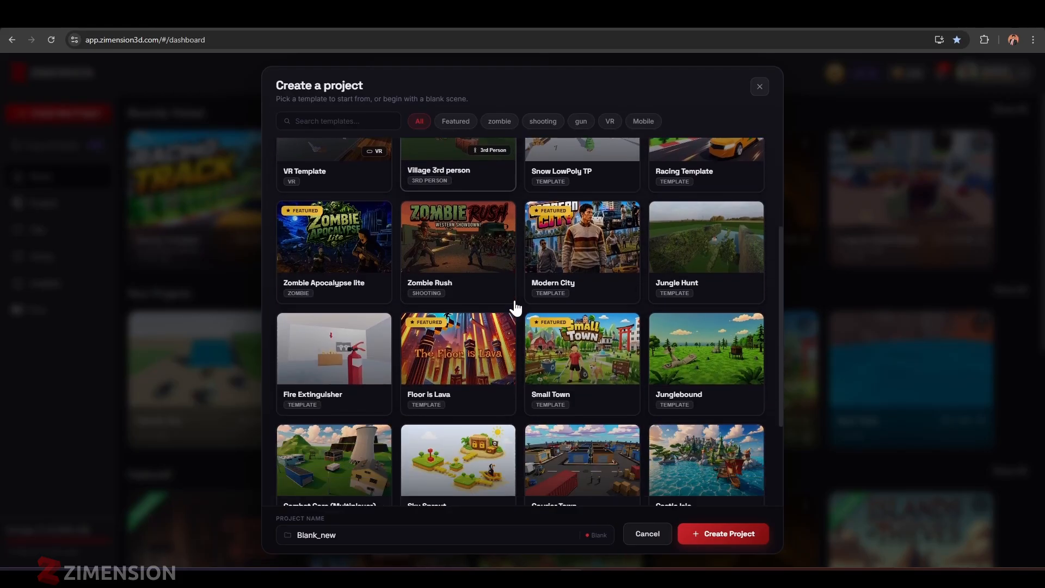
scroll(459, 361, "up", 2)
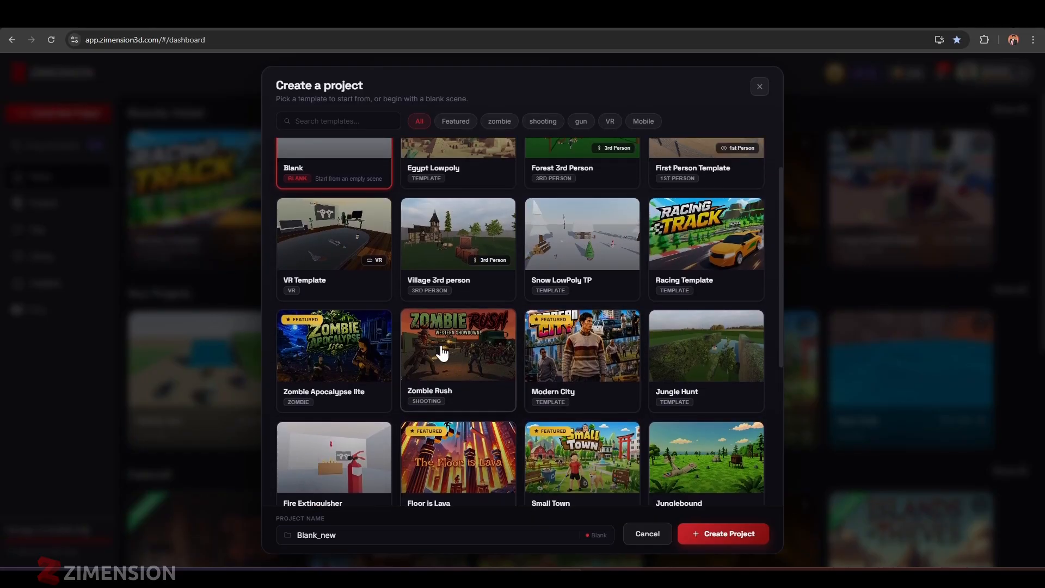
scroll(443, 350, "up", 1)
scroll(443, 351, "down", 4)
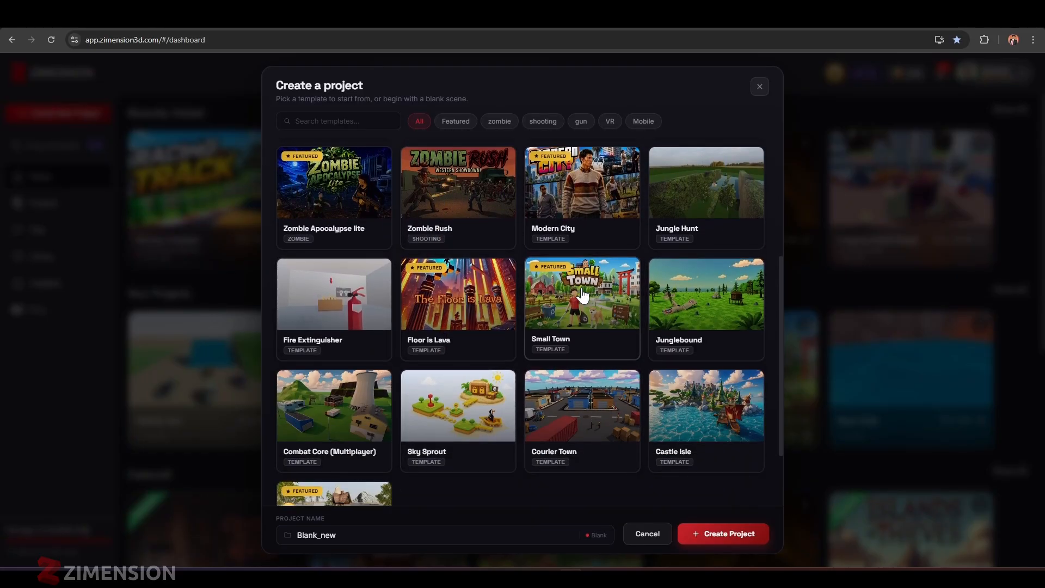
left_click(609, 324)
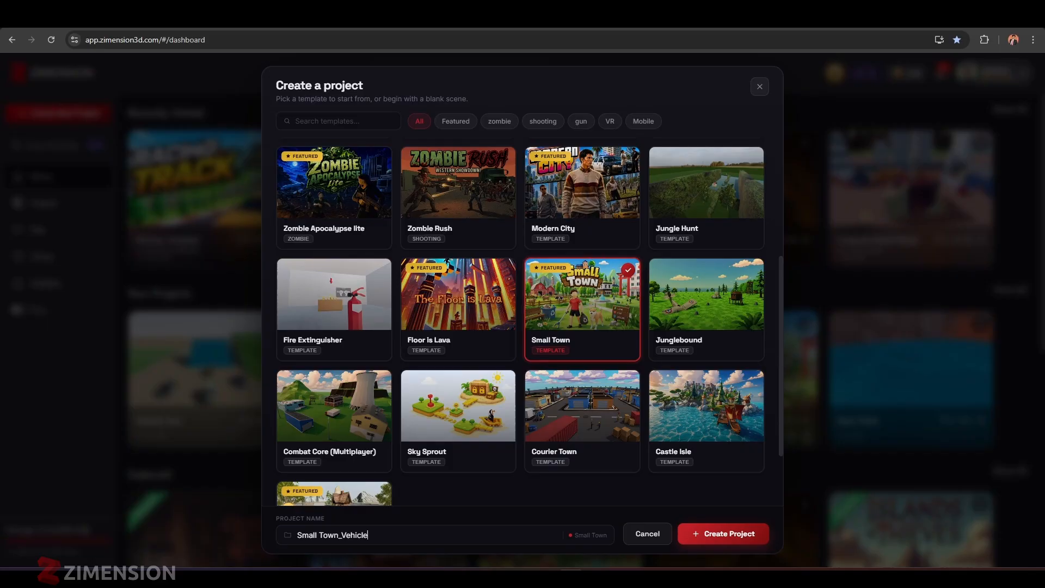
left_click(705, 535)
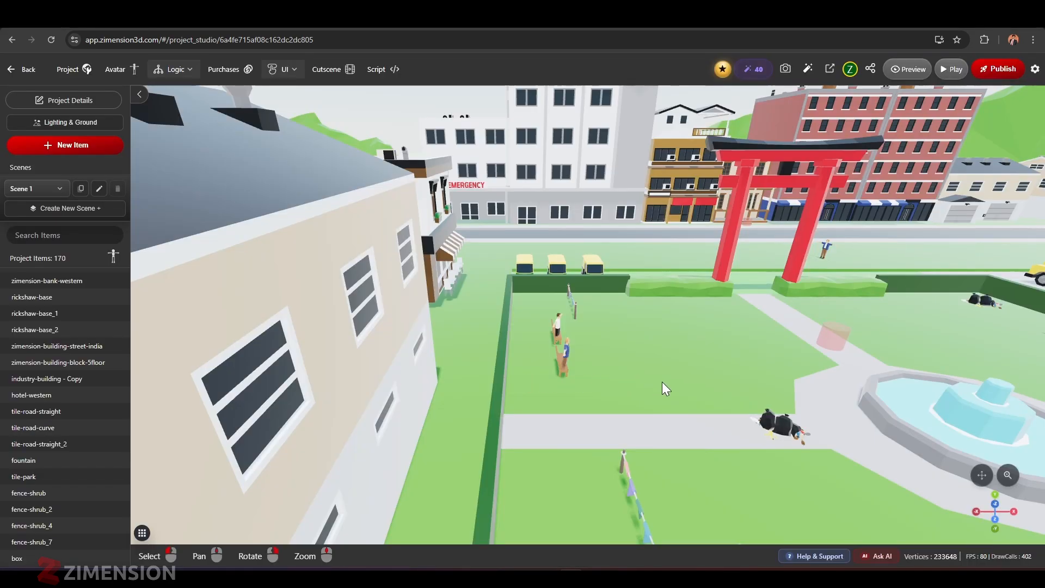
Select the nearer yellow school bus beside the red building and enable its Vehicle setting
left_click_drag(663, 382, 343, 303)
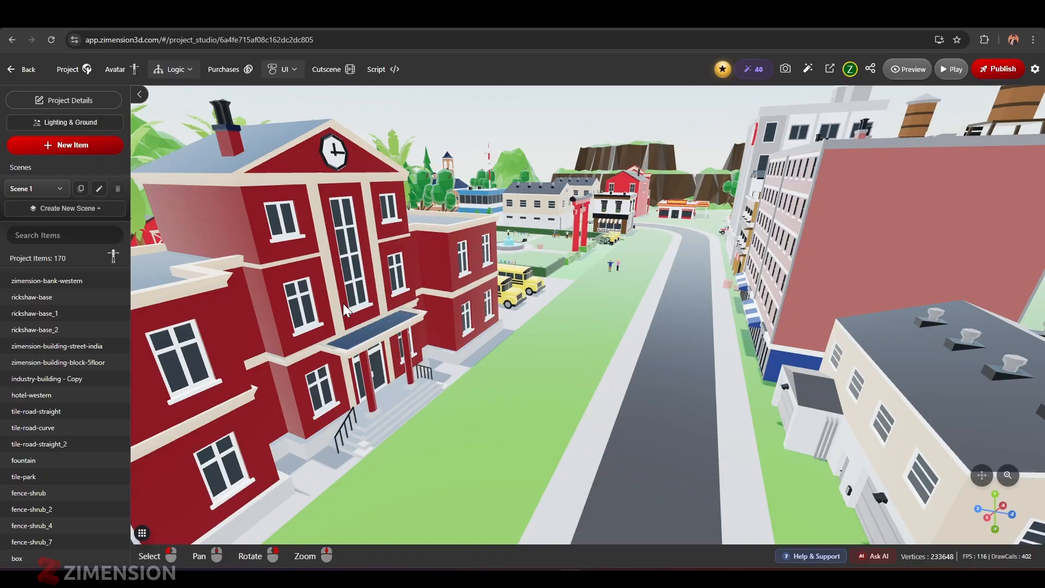
scroll(551, 342, "up", 5)
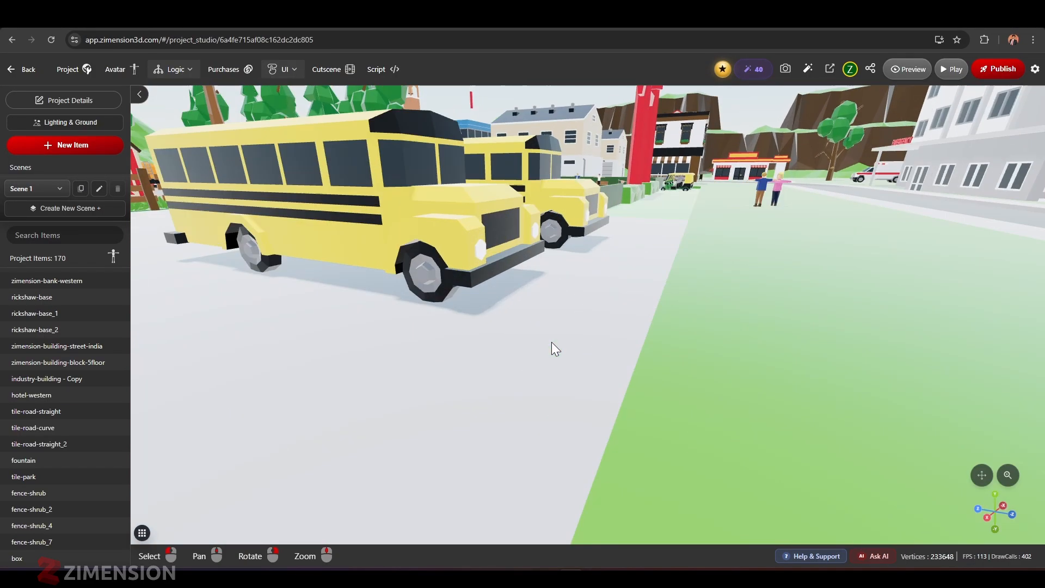
scroll(510, 312, "down", 1)
left_click(429, 220)
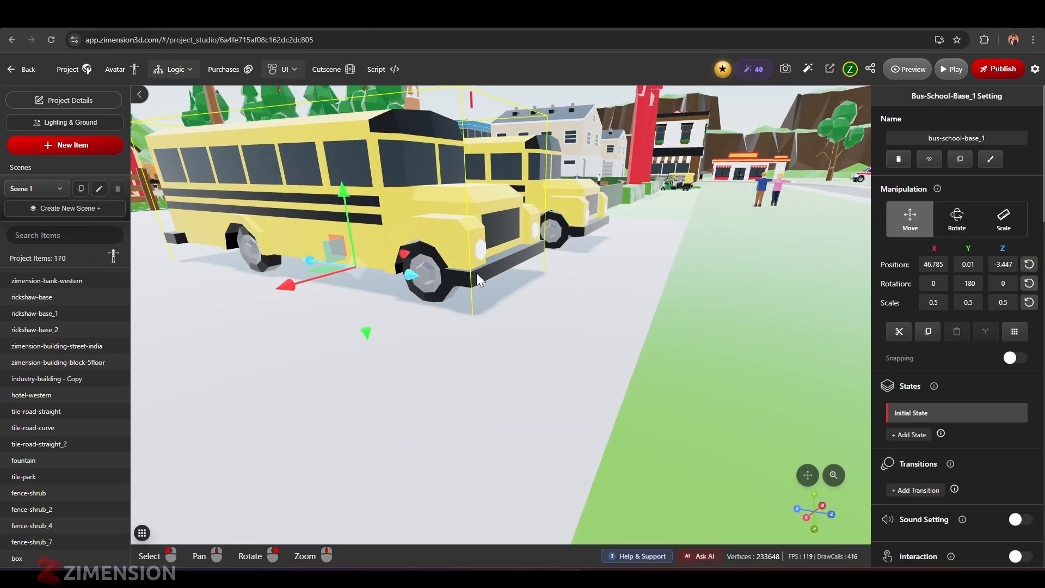
scroll(947, 375, "down", 10)
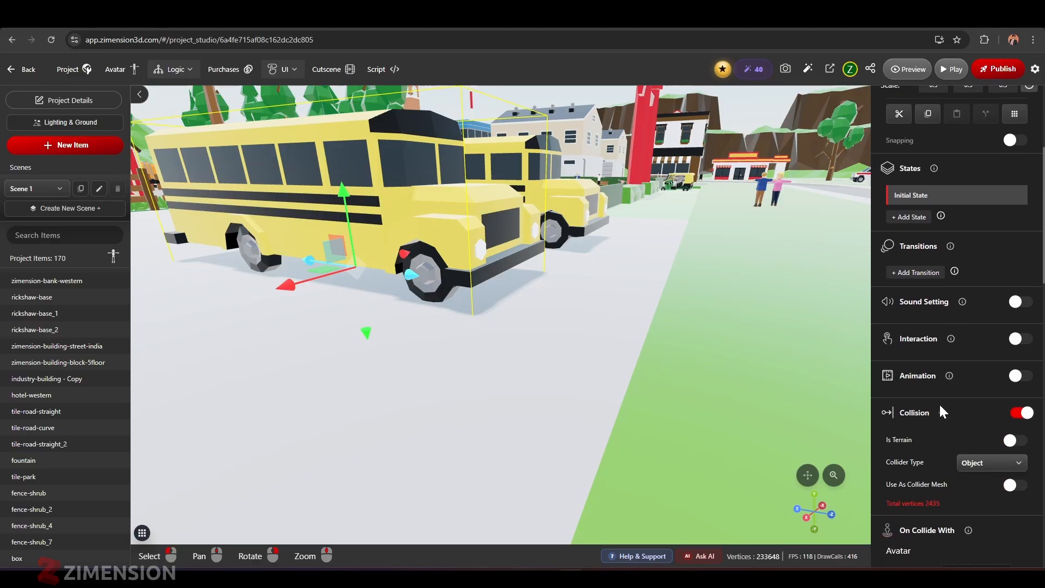
scroll(920, 409, "down", 1)
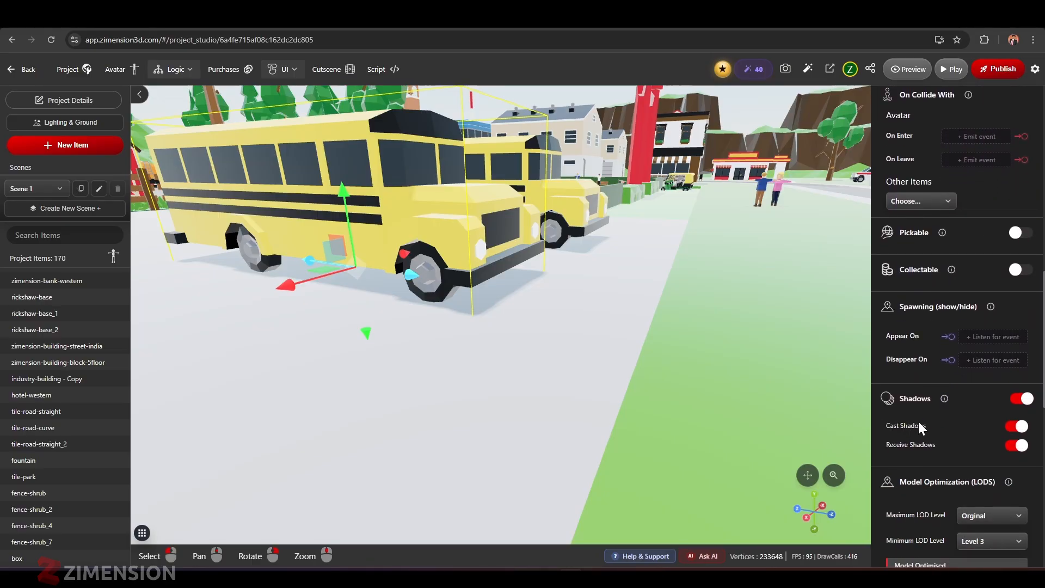
scroll(927, 394, "down", 5)
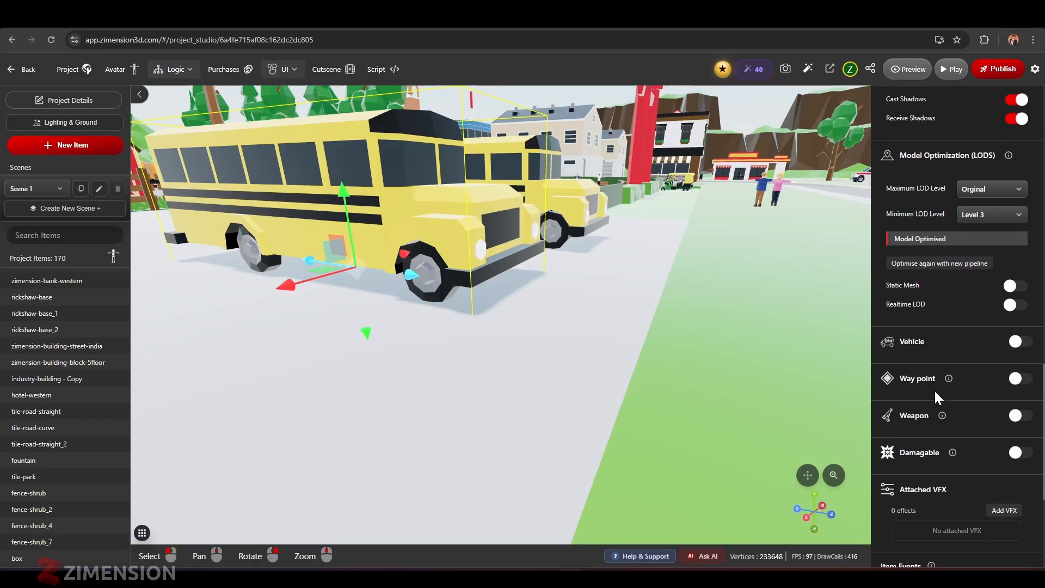
left_click(1020, 342)
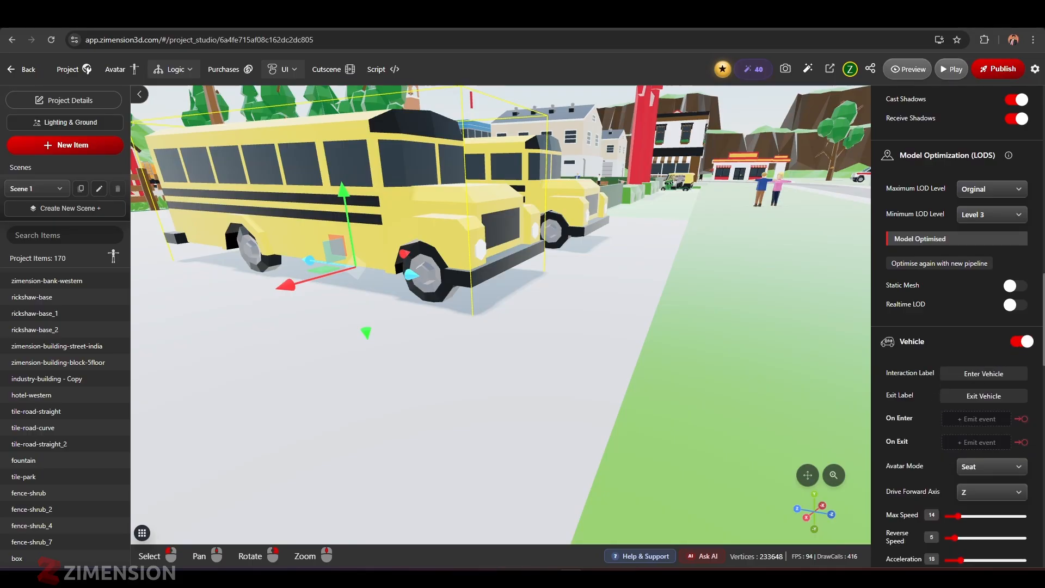
Set the school bus's vehicle avatar mode to Hide Avatar
scroll(944, 372, "down", 2)
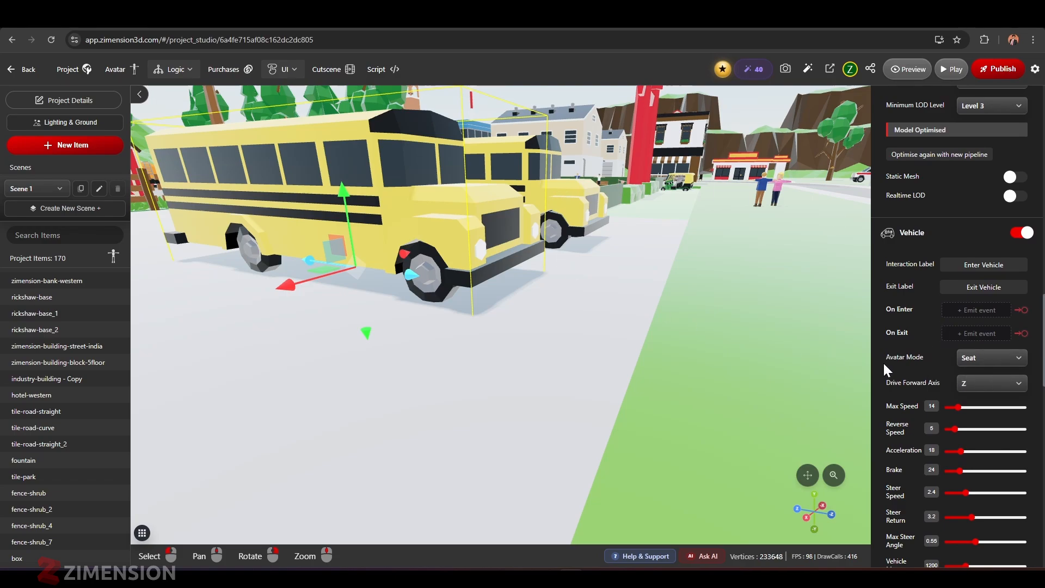
left_click(982, 364)
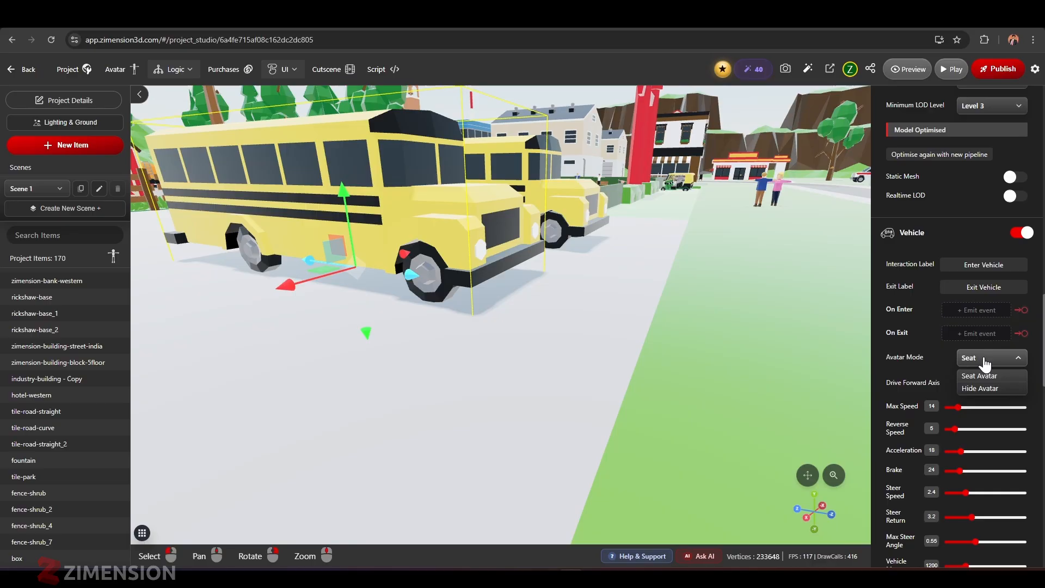
left_click(977, 363)
left_click(976, 365)
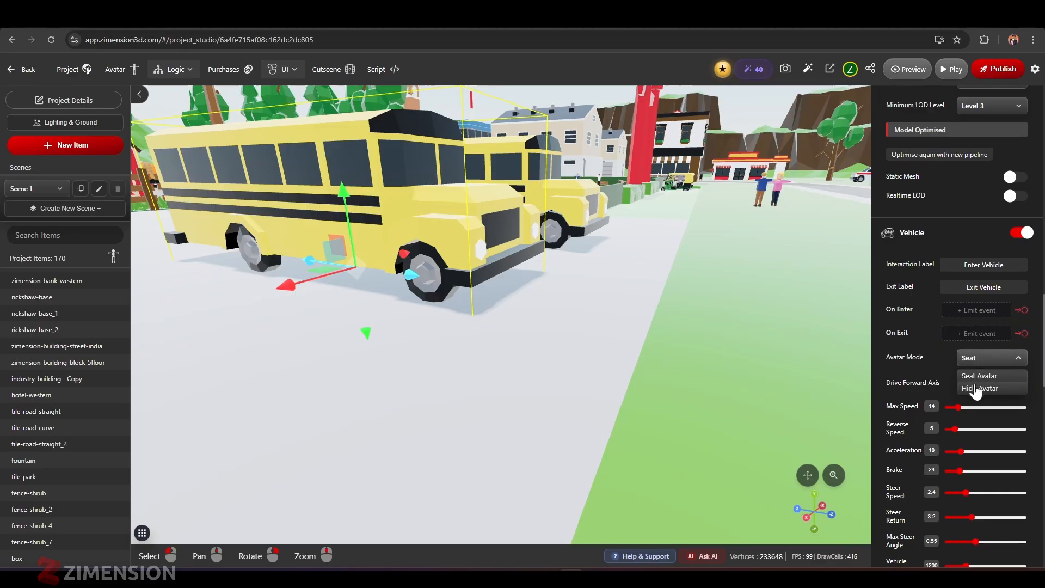
left_click(975, 388)
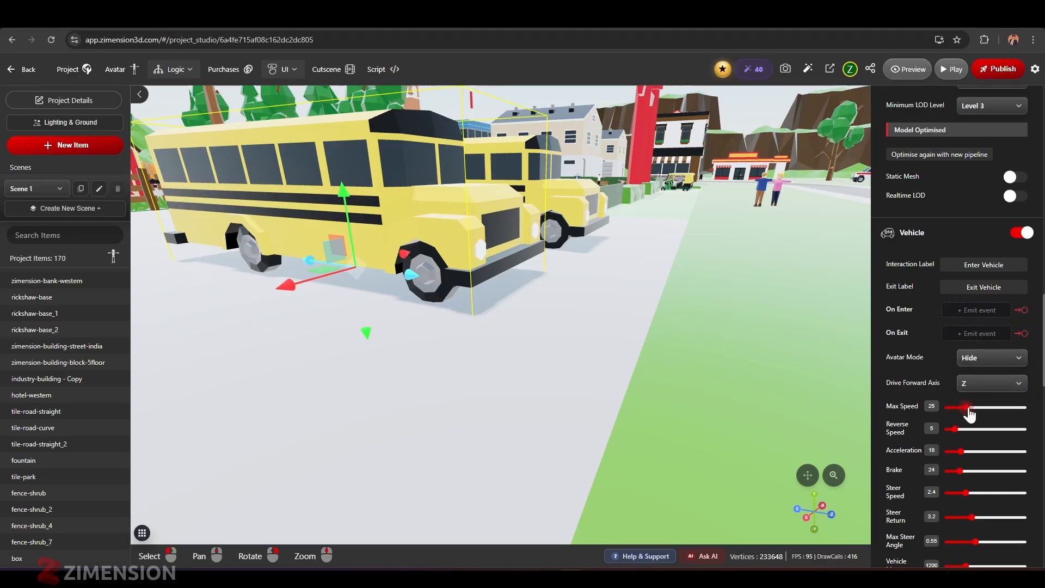
Set the bus's max speed to 28, acceleration 24, brake 18, steer return 4.8, camera distance 8.5 and camera height to about 2.6
scroll(925, 381, "down", 2)
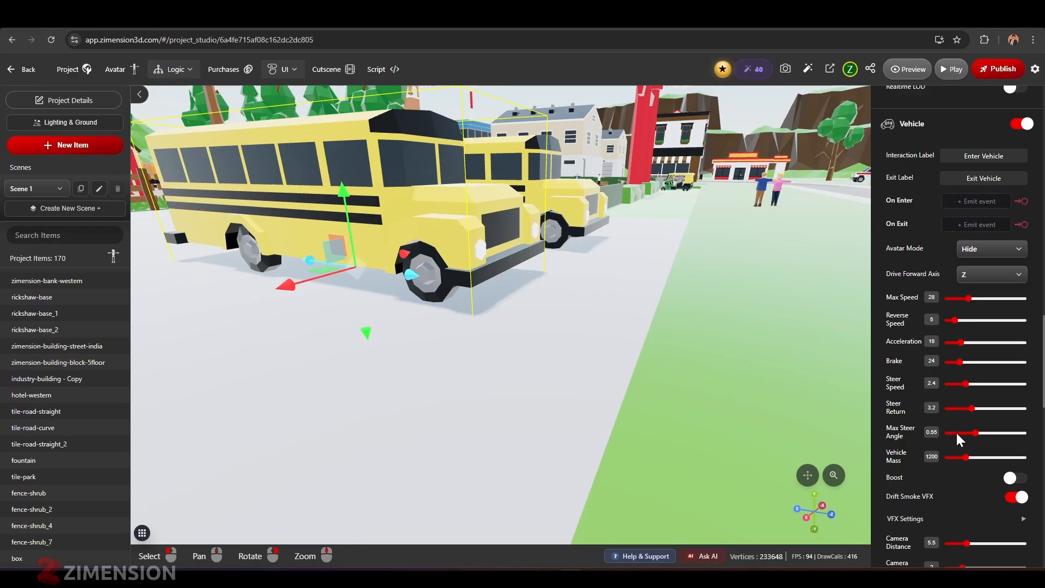
scroll(957, 439, "down", 2)
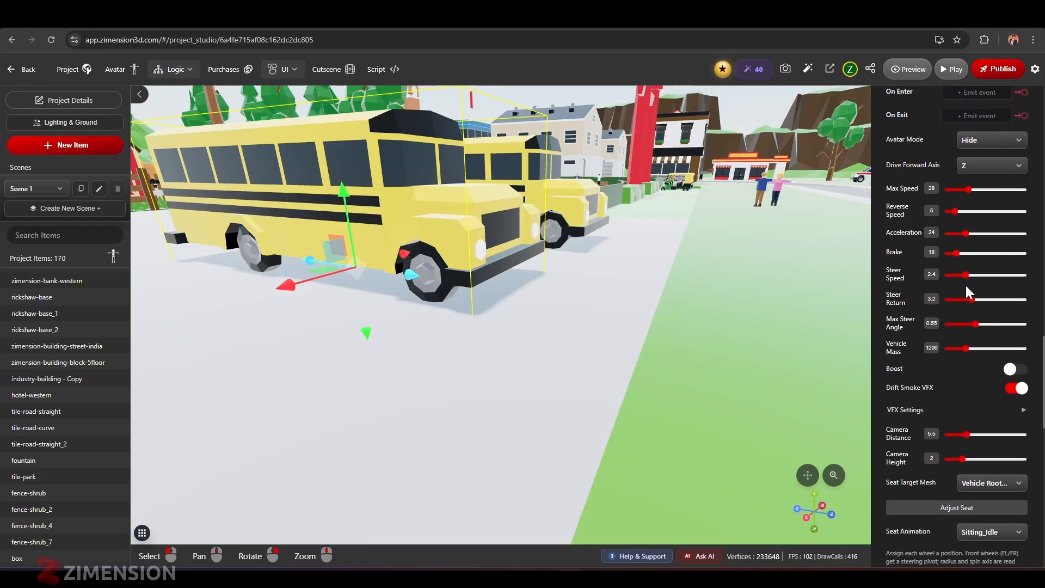
left_click_drag(971, 299, 980, 301)
scroll(937, 393, "down", 1)
scroll(976, 360, "down", 1)
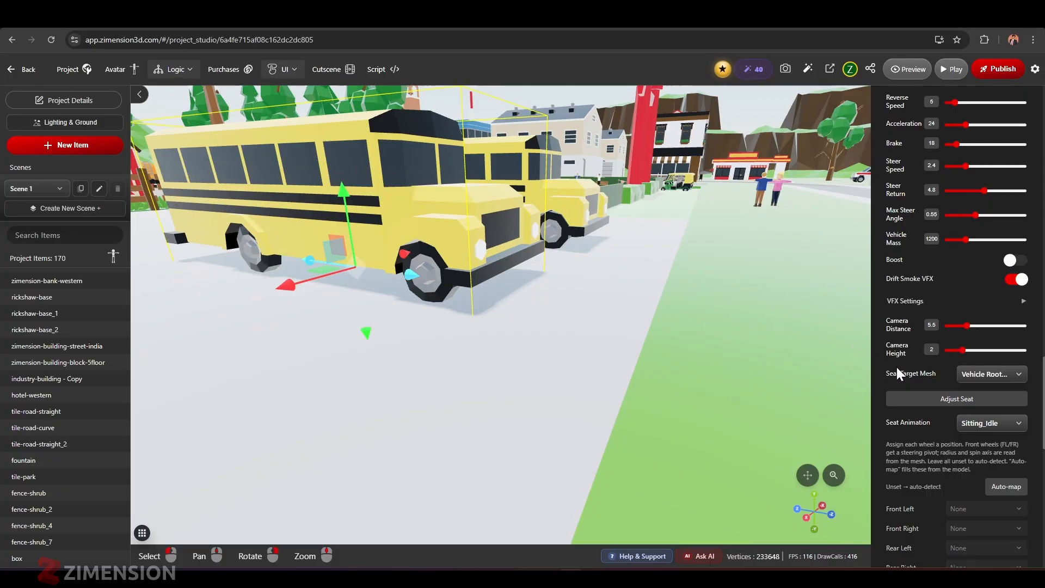
right_click_drag(621, 305, 619, 312)
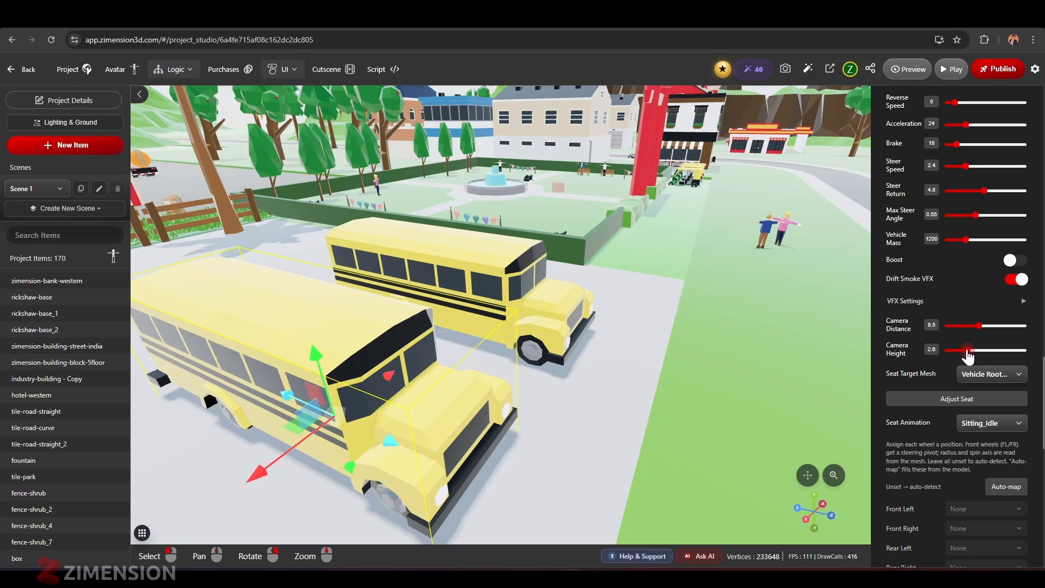
scroll(970, 356, "down", 5)
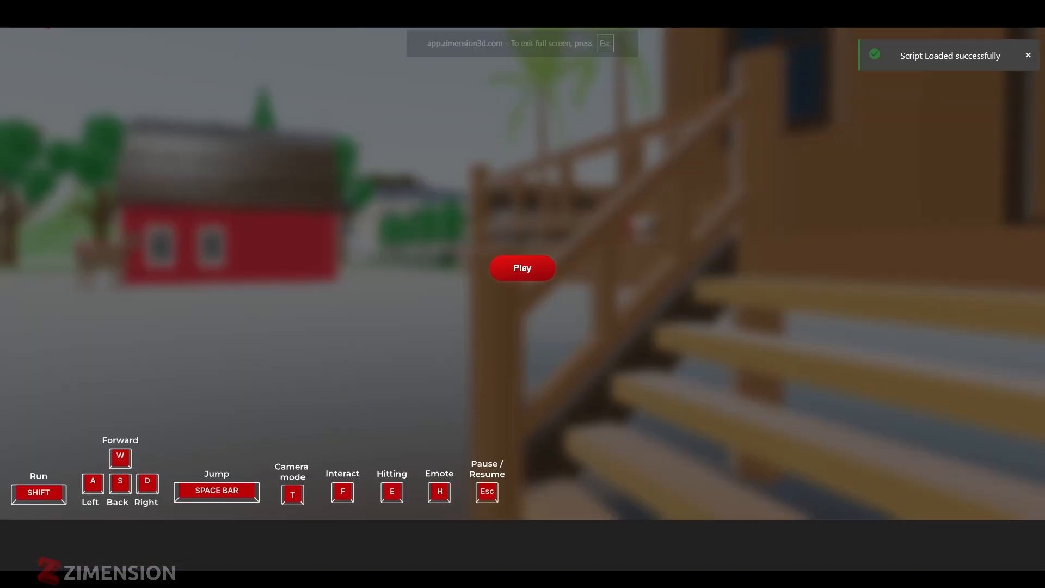
Start the play test, move the avatar to the parked school bus and enter the vehicle
left_click(523, 268)
key("w")
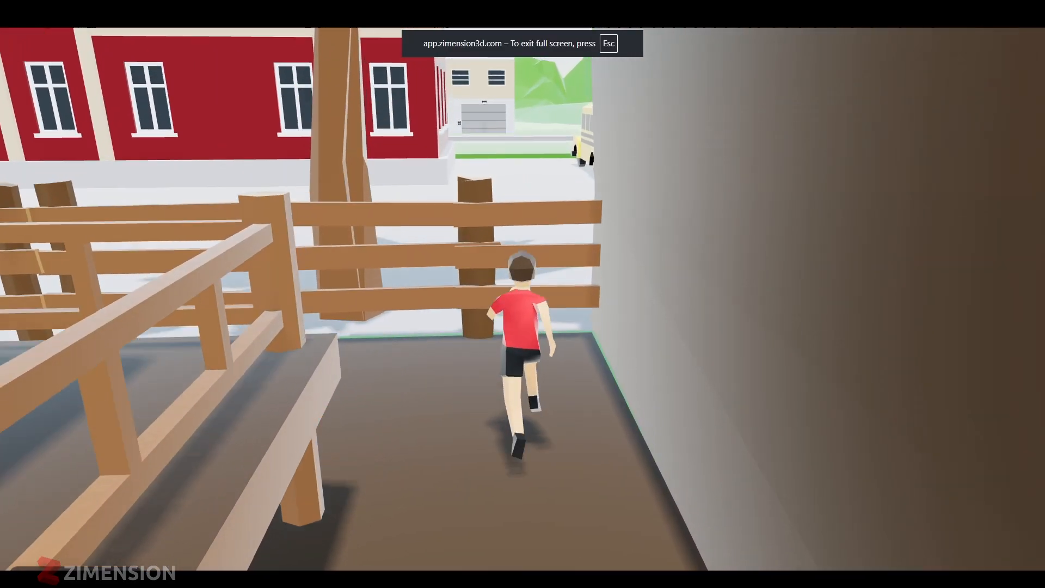
key("space")
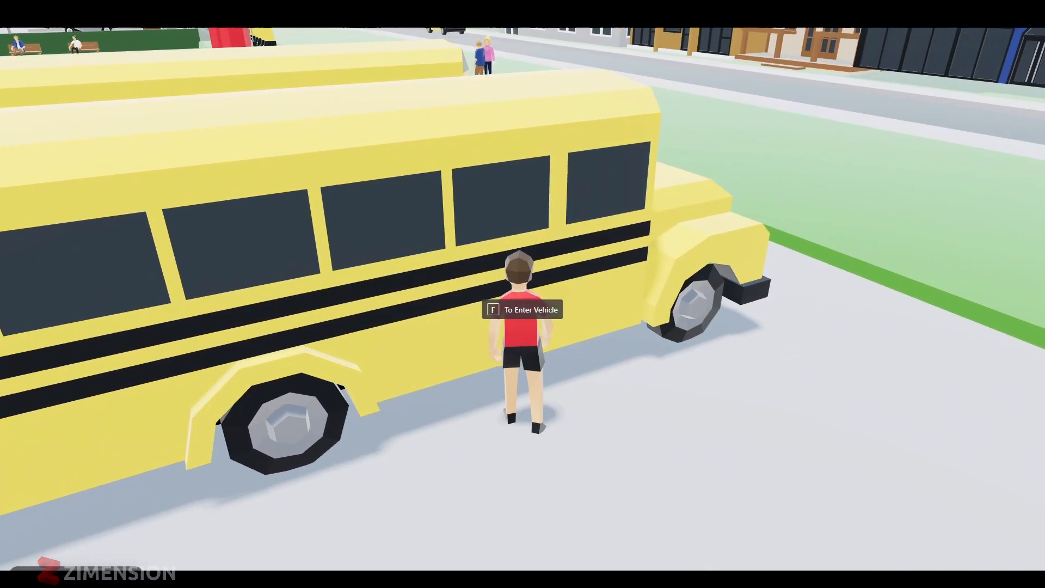
key("f")
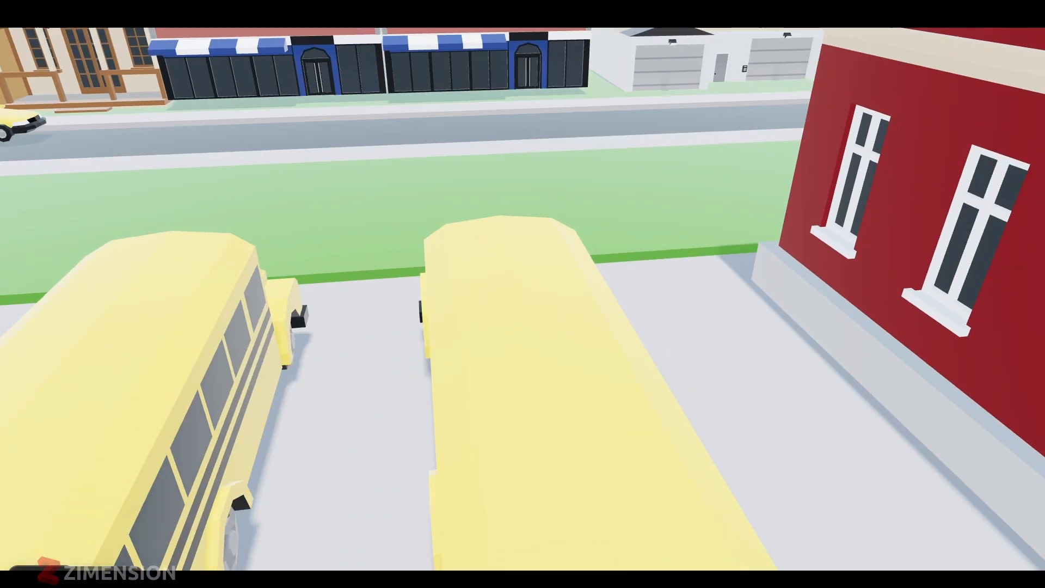
Test-drive the school bus along the town's streets and return to the editor
key("w")
key("a")
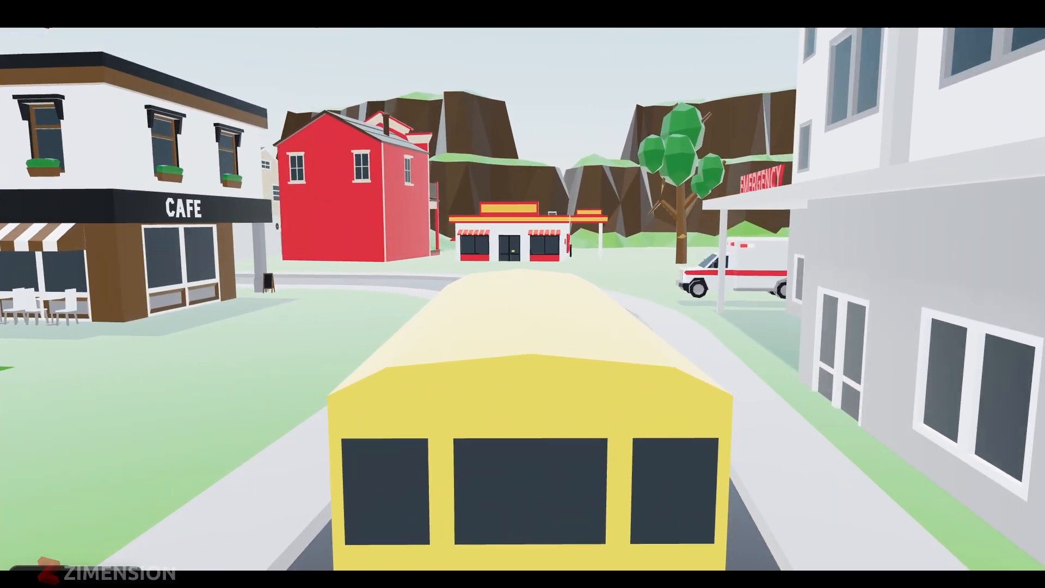
key("a")
key("a")
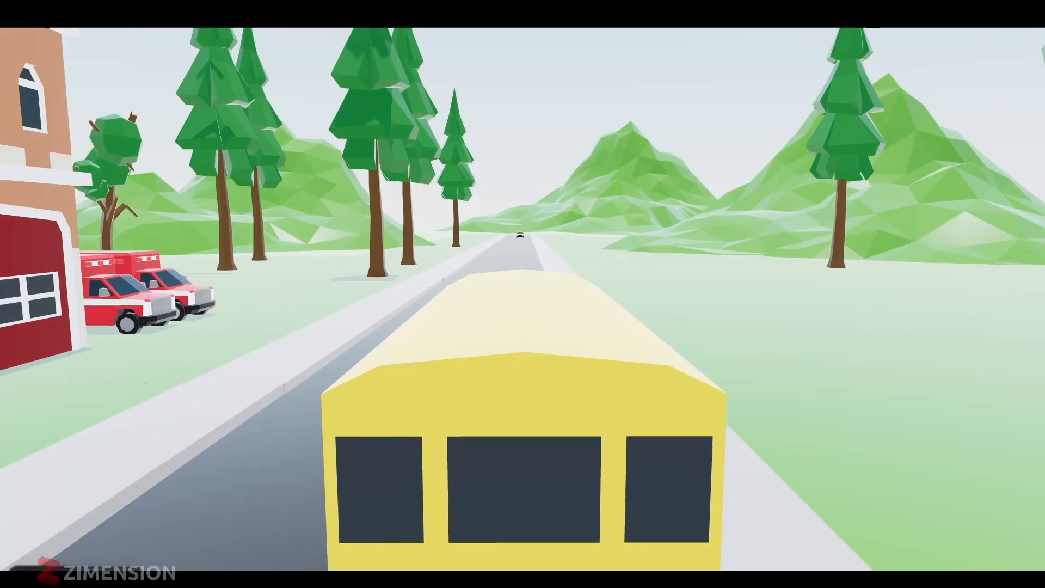
key("a")
key("a")
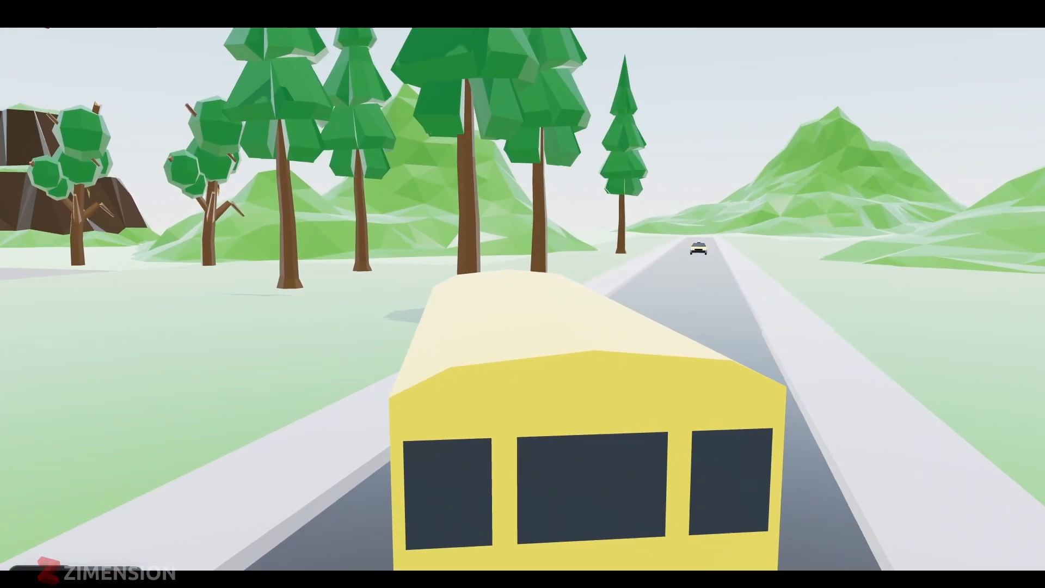
key("a")
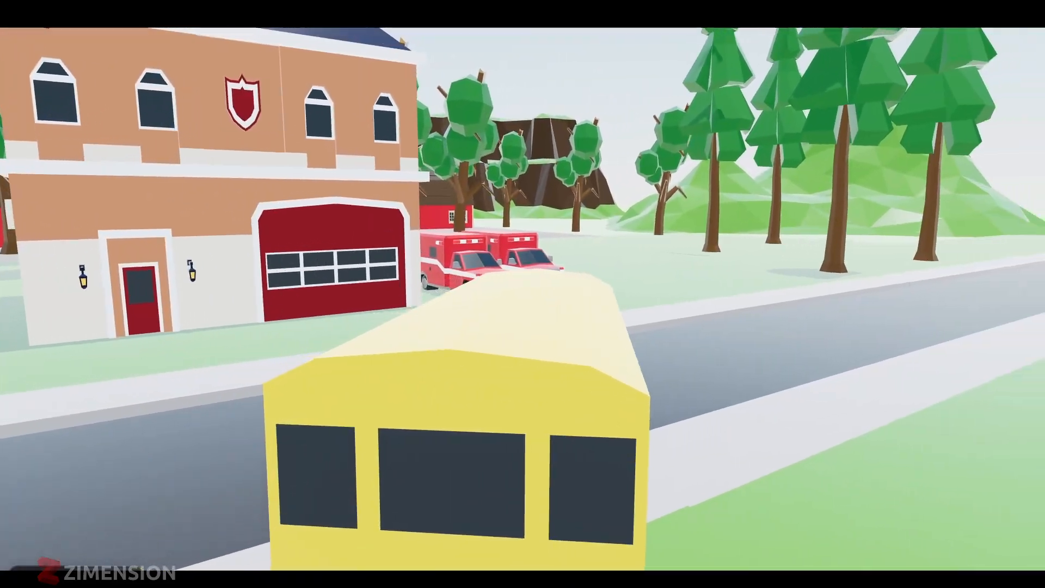
key("a")
key("Escape")
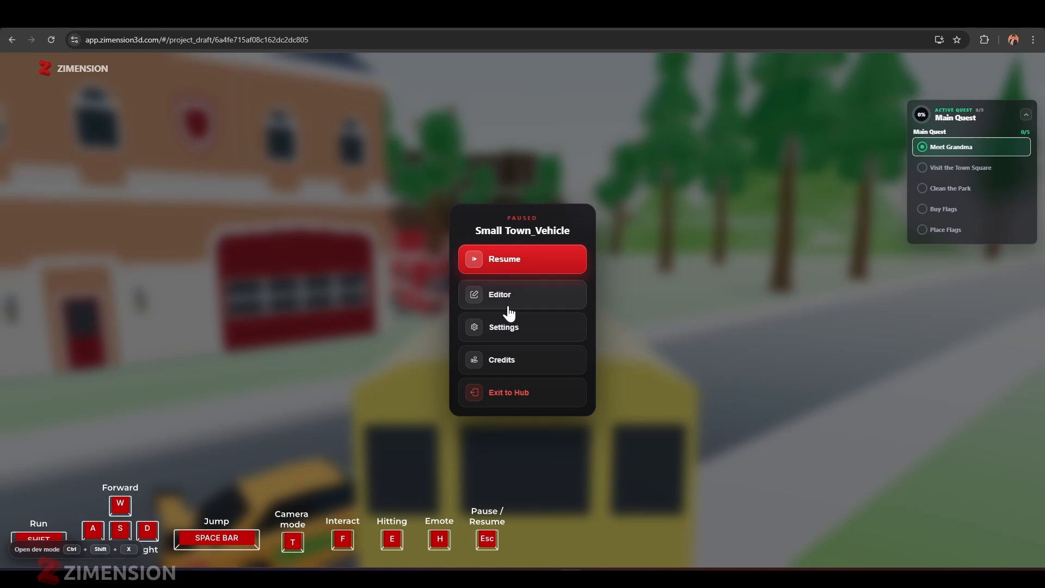
left_click(524, 297)
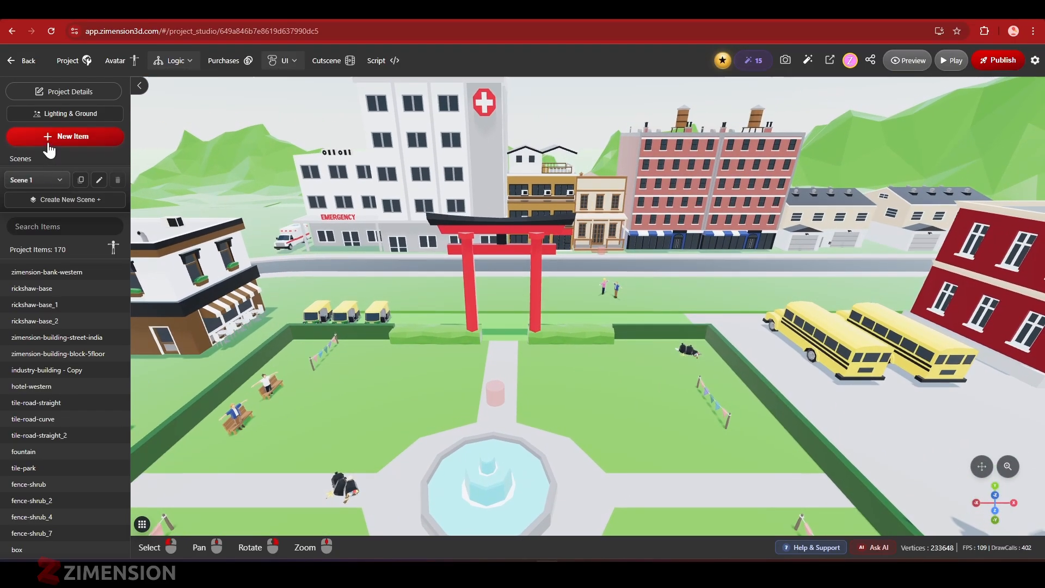
Add the Sports Car model from the item library to the project
left_click(50, 142)
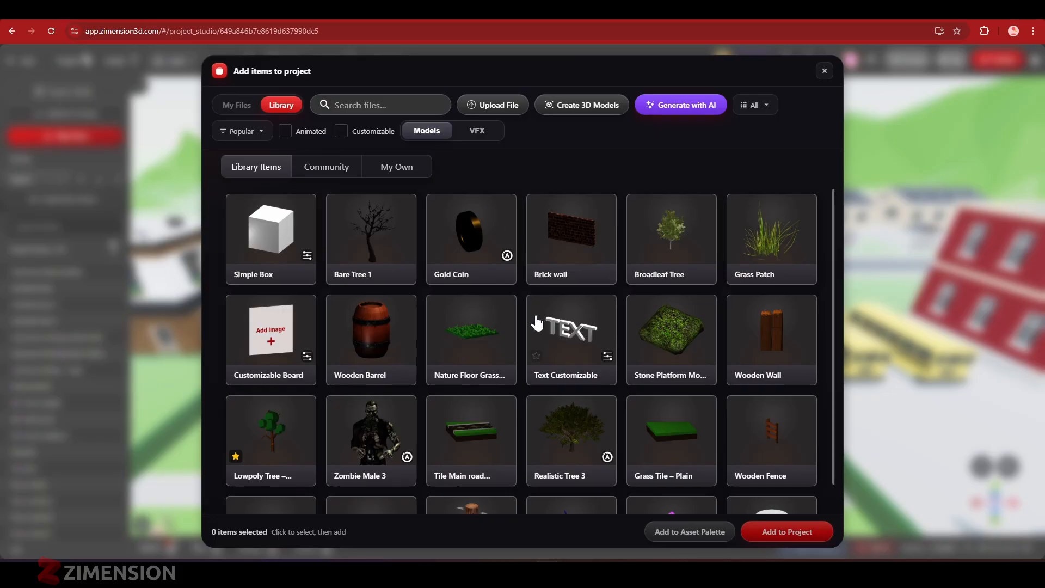
scroll(539, 354, "down", 9)
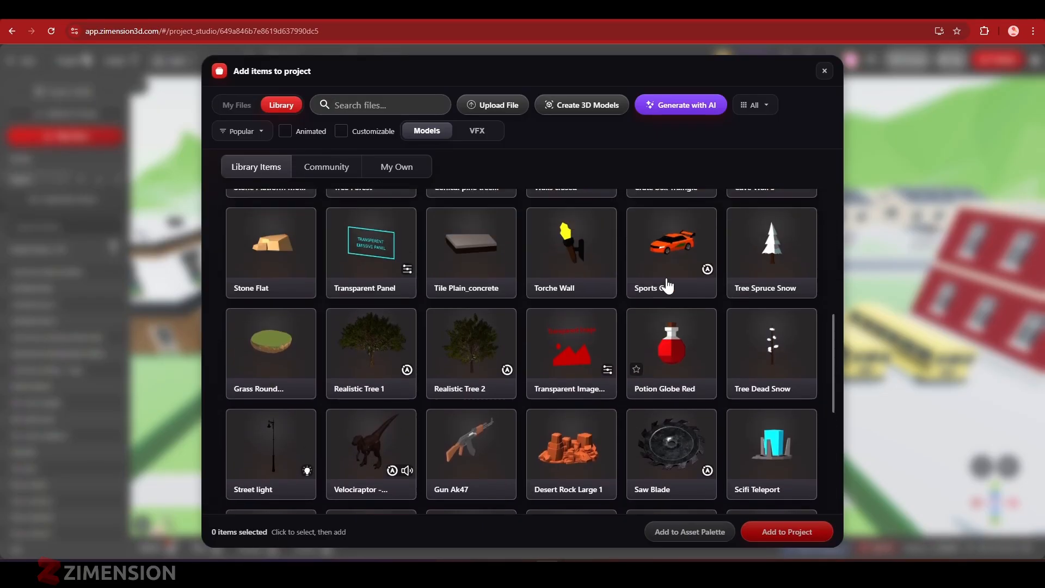
left_click(670, 263)
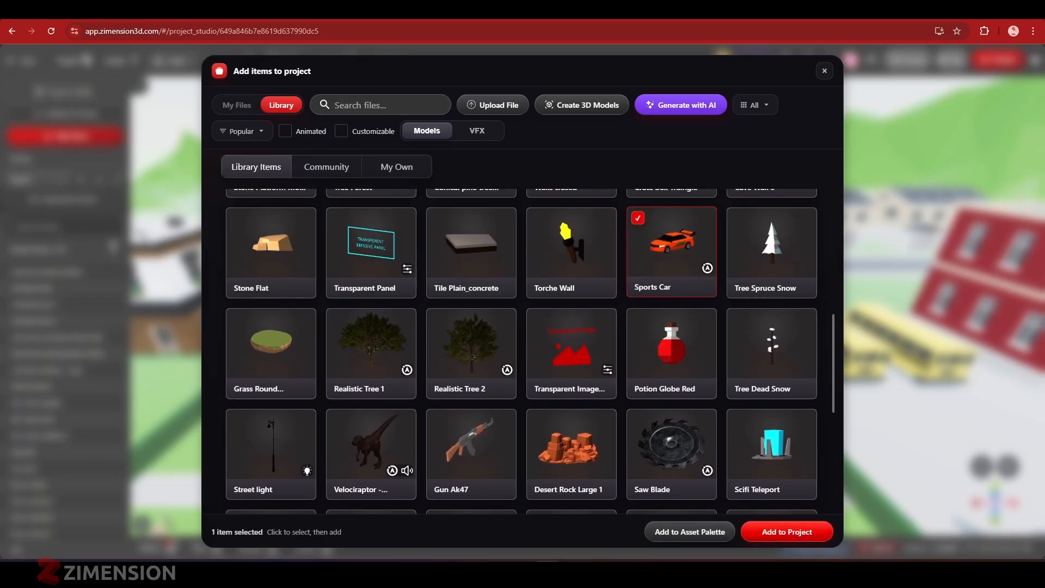
left_click(765, 533)
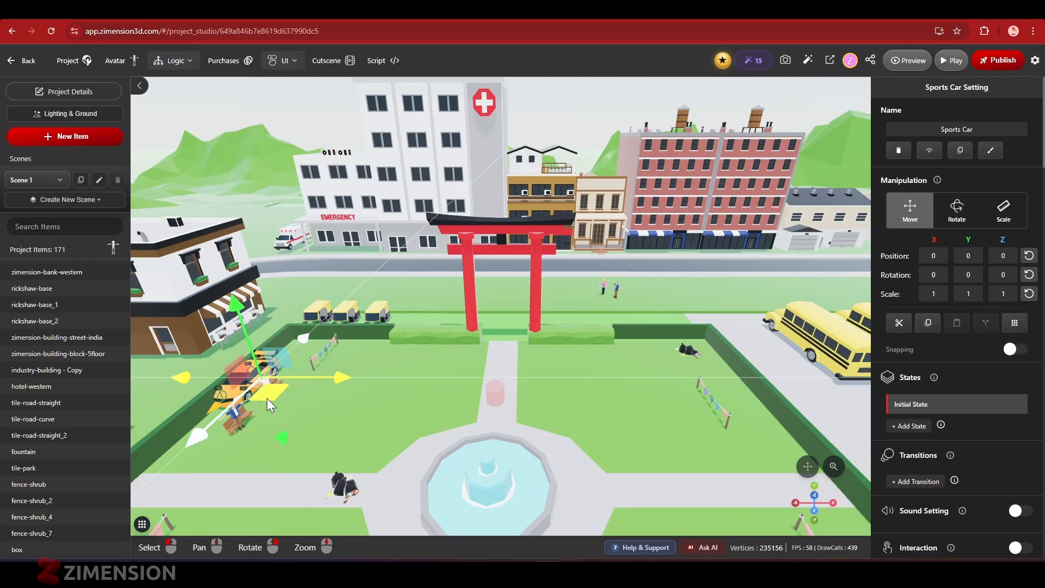
Move the sports car from the park to the roadside near the two people, at about X 37.4, Z -19
left_click_drag(266, 398, 706, 306)
scroll(707, 306, "up", 3)
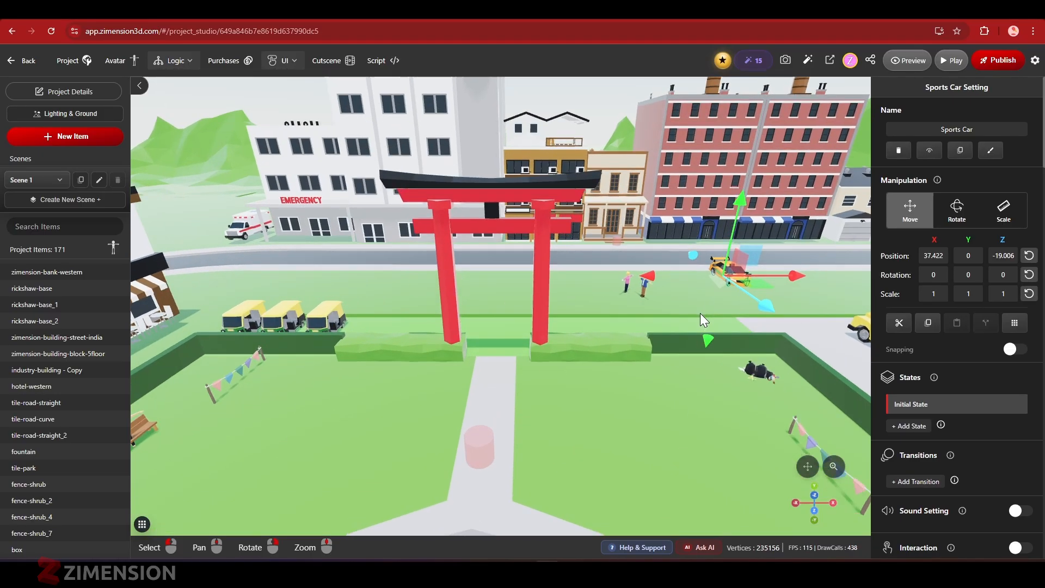
Examine the sports car and its vehicle settings, including drive speeds, steering, camera and the mesh assigned to each wheel
scroll(700, 313, "up", 3)
middle_click_drag(688, 332, 233, 512)
scroll(233, 512, "up", 2)
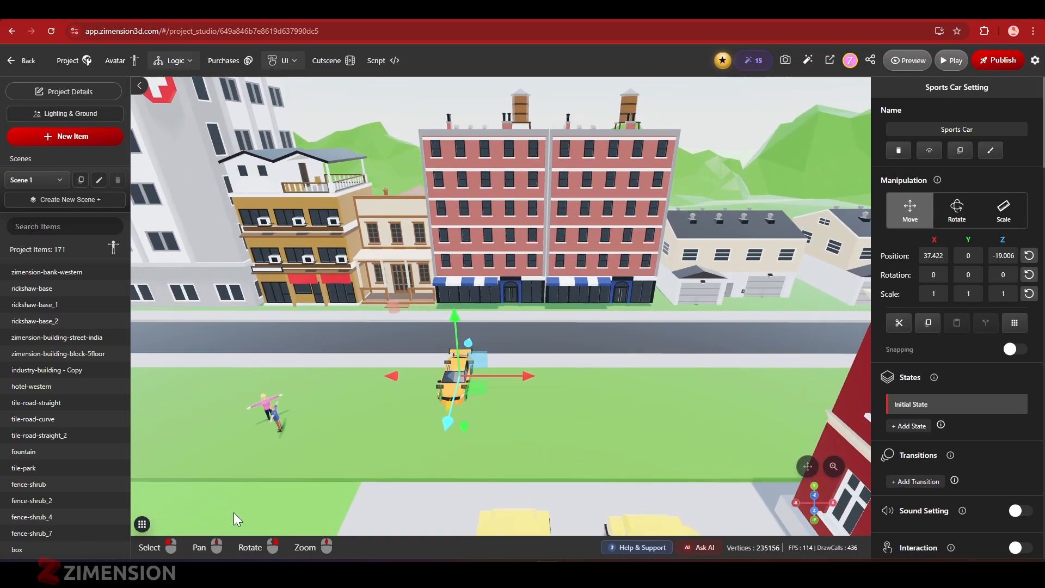
right_click_drag(518, 478, 493, 465)
scroll(494, 467, "up", 5)
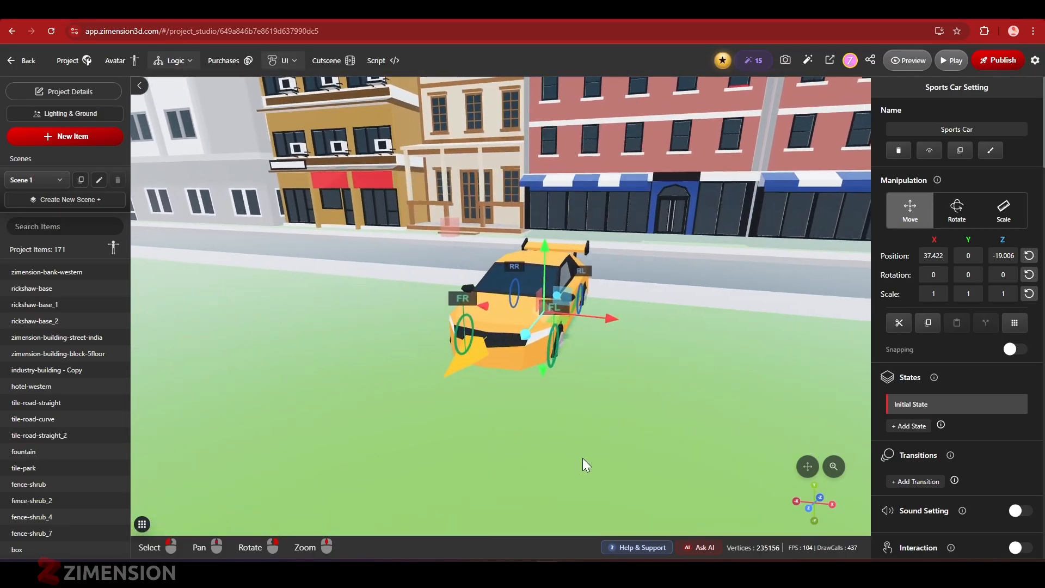
right_click_drag(582, 458, 504, 464)
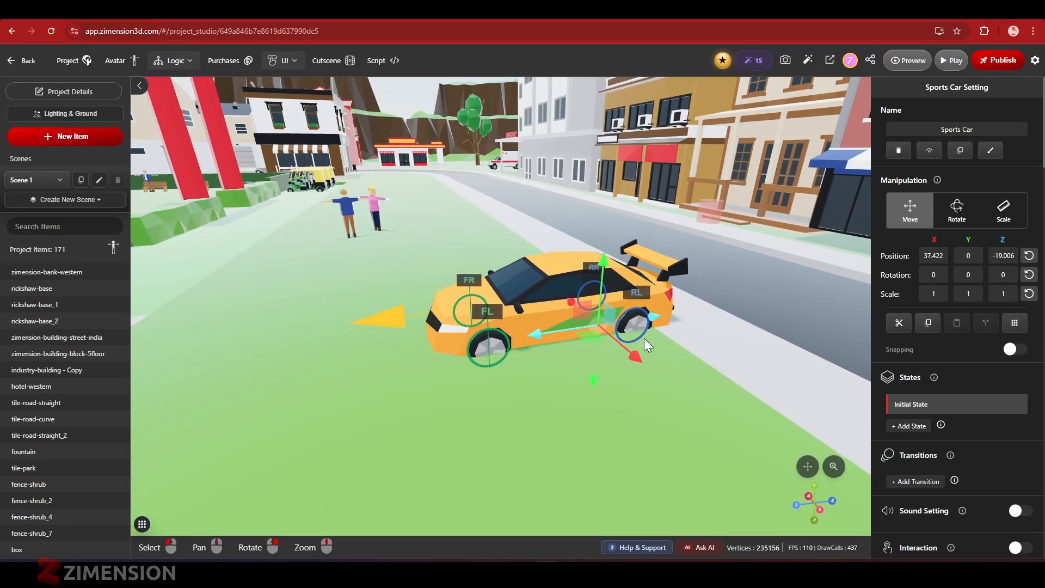
scroll(953, 418, "down", 6)
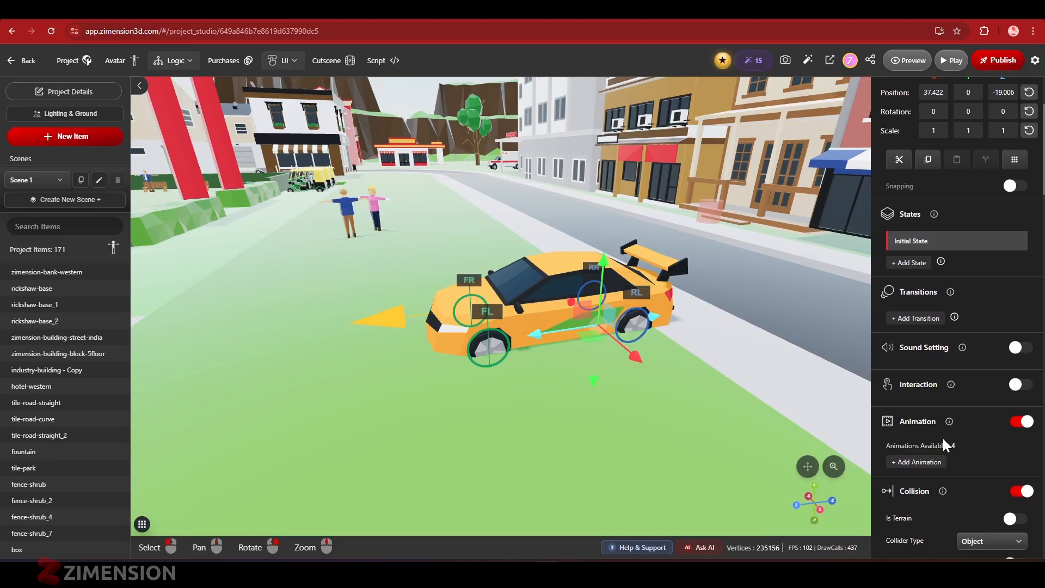
scroll(943, 439, "down", 4)
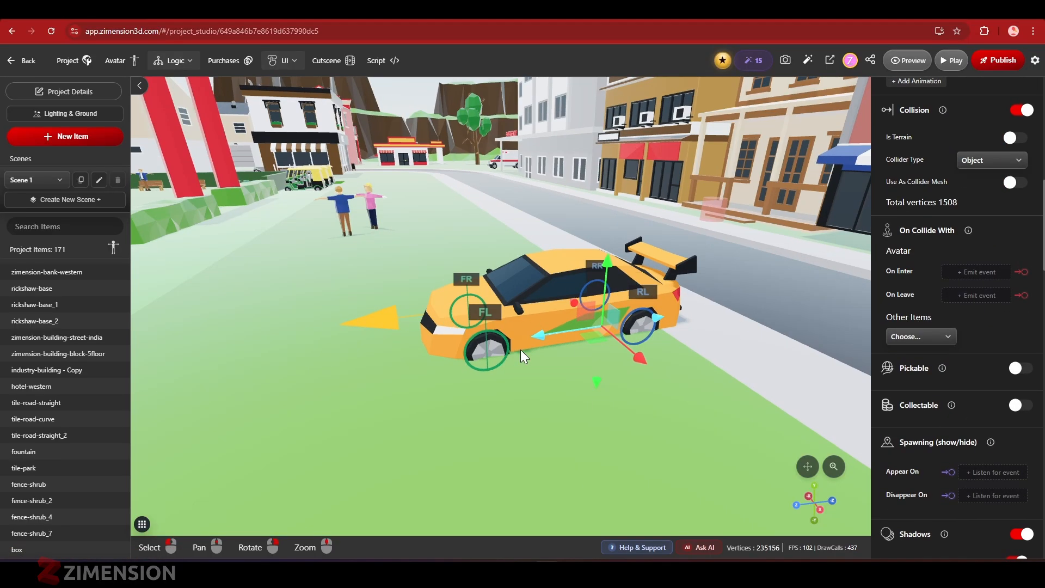
scroll(919, 393, "down", 2)
scroll(939, 445, "down", 12)
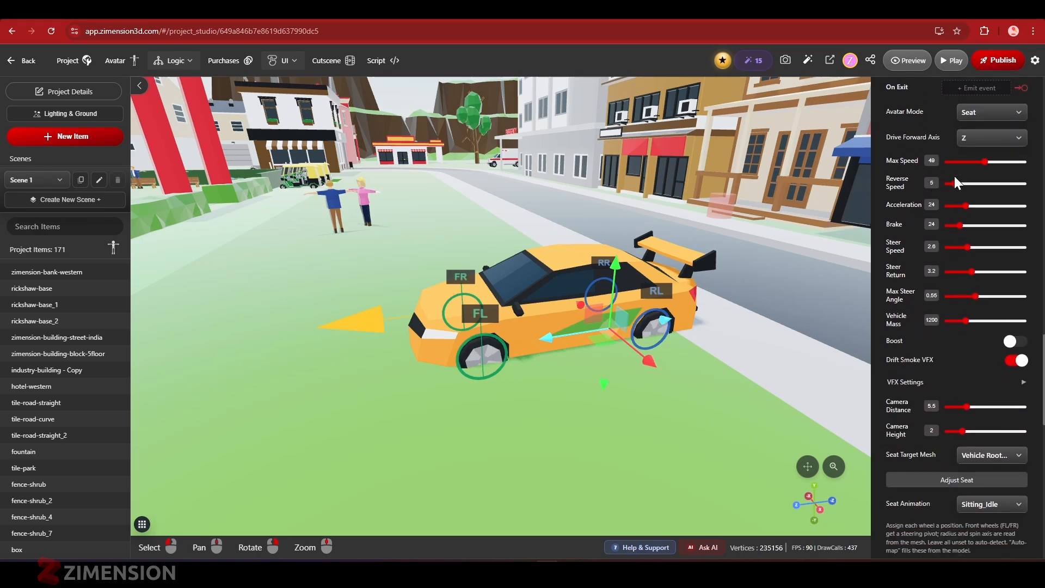
scroll(980, 348, "down", 4)
left_click(983, 375)
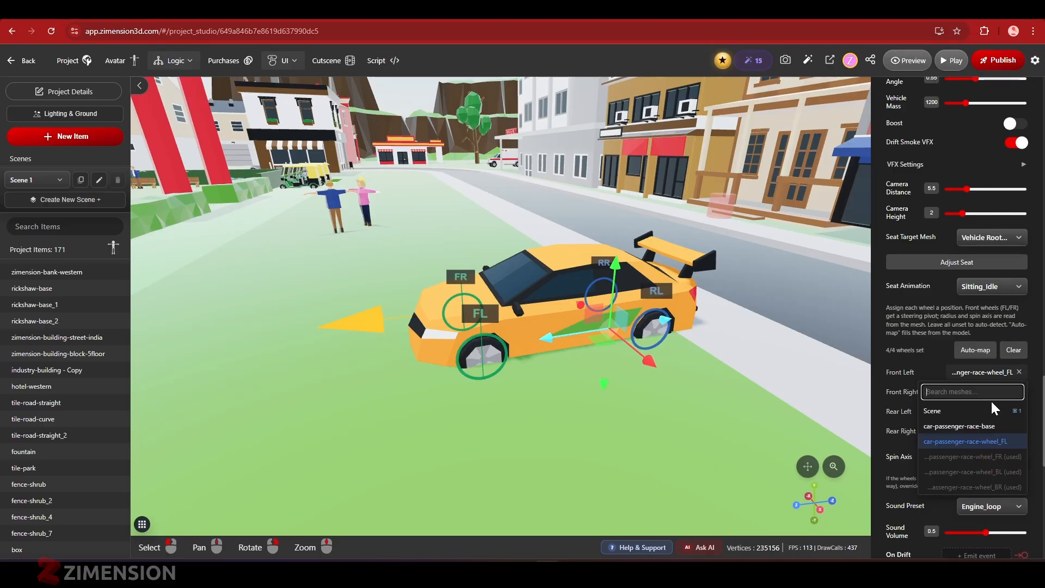
left_click(930, 353)
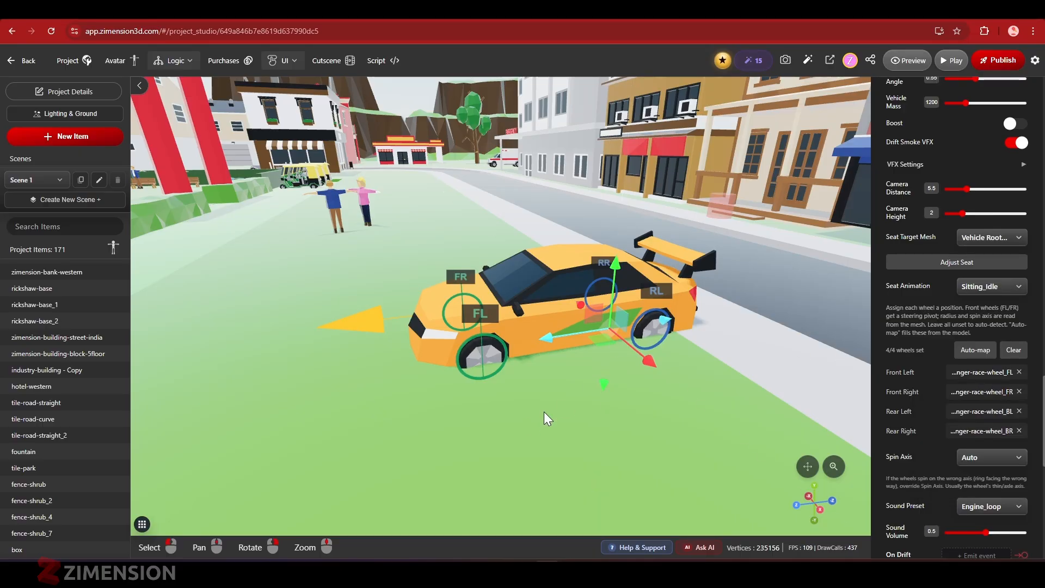
Raise the sports car vertically until its wheels sit fully above the grass
right_click_drag(529, 417, 578, 367)
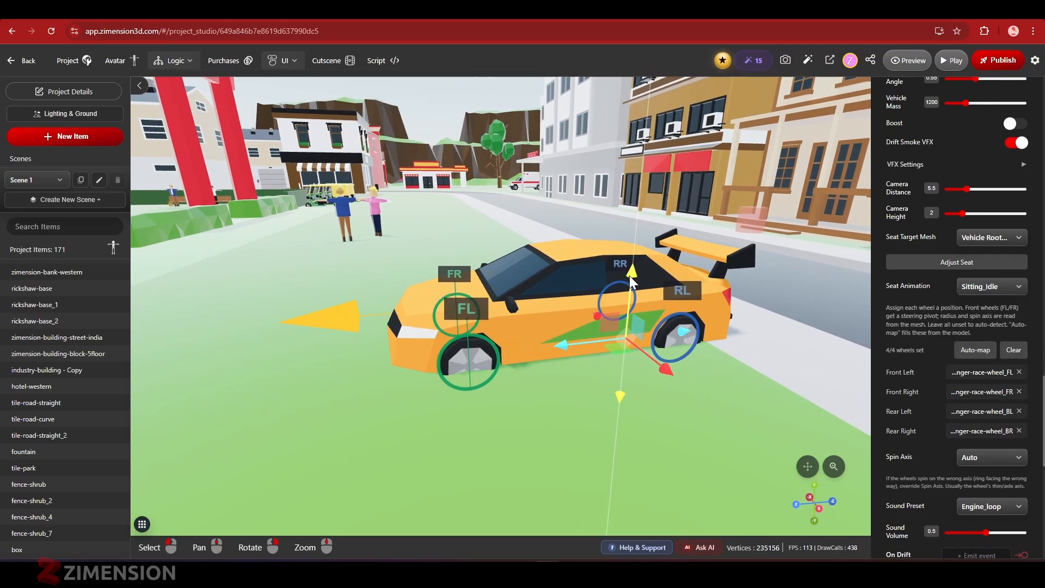
left_click_drag(630, 275, 635, 256)
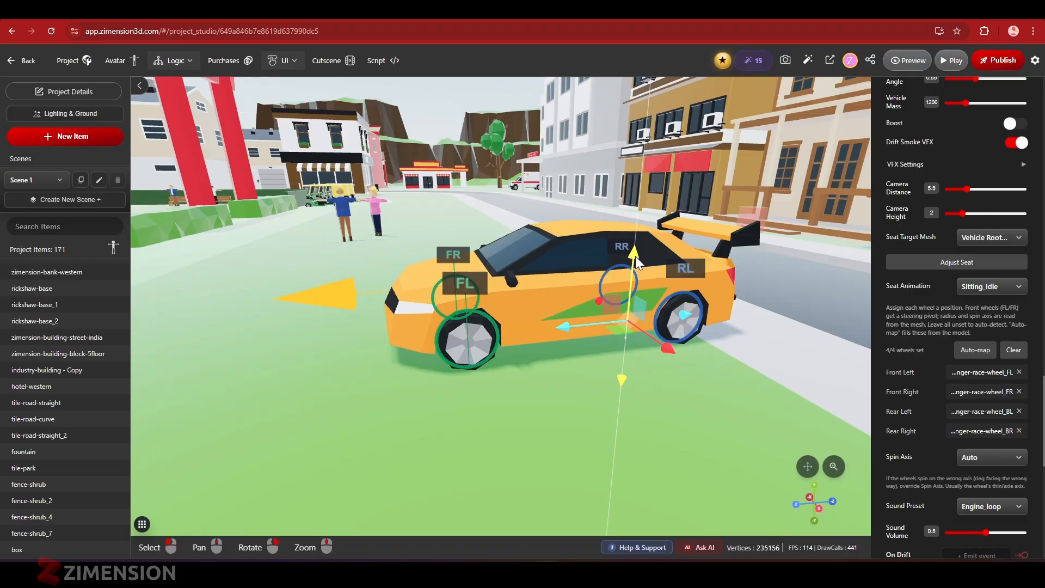
right_click_drag(557, 412, 537, 429)
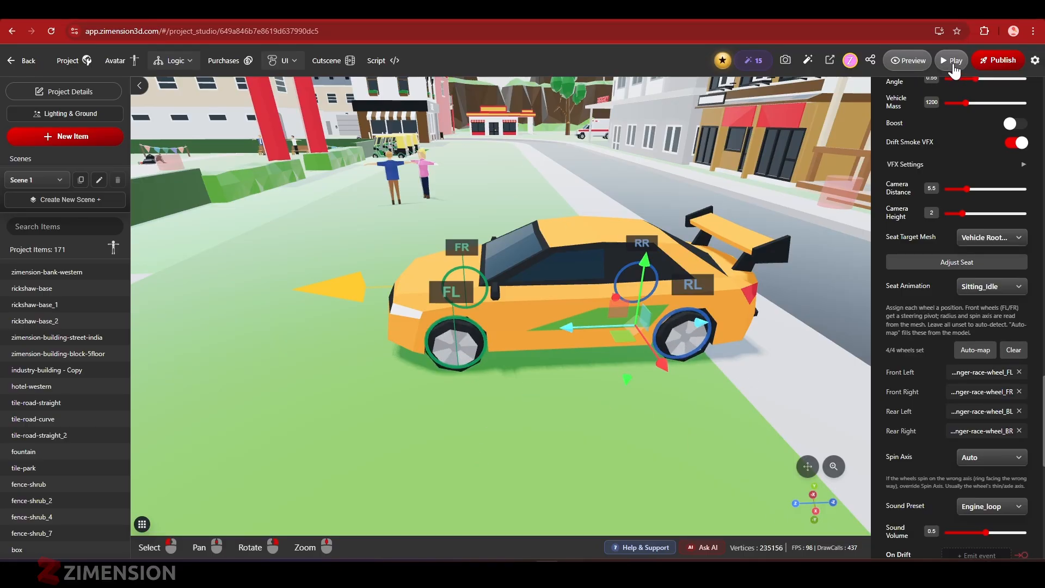
Move the avatar's start position from the farmyard past the red building to the roadside by the sports car
scroll(480, 418, "down", 4)
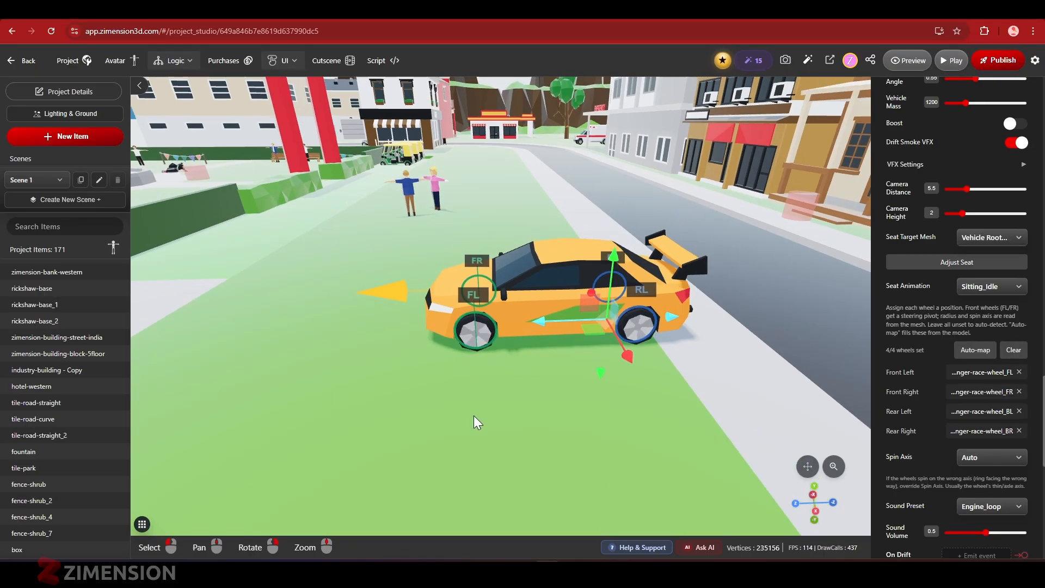
left_click(120, 68)
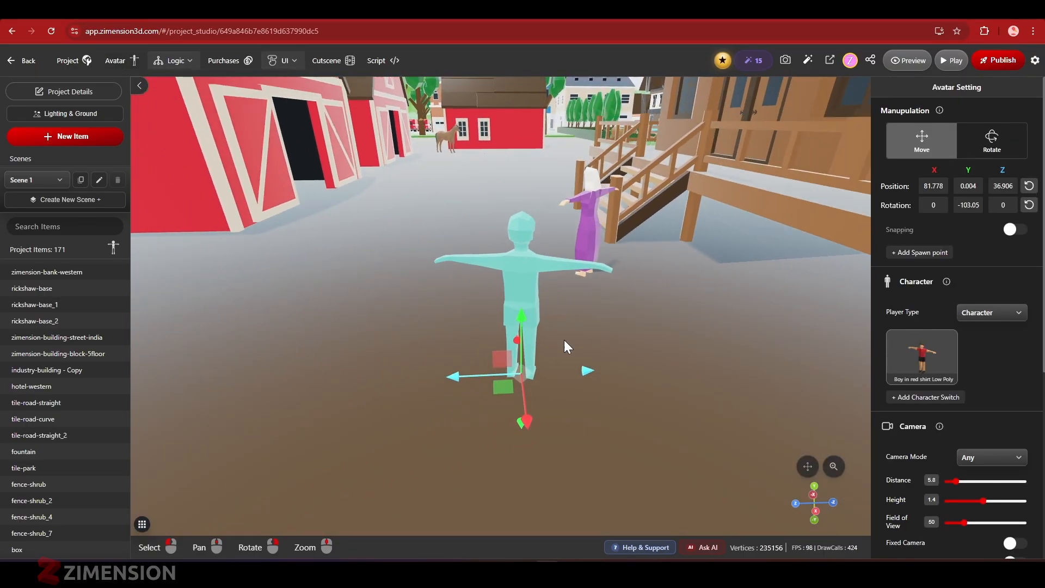
scroll(608, 375, "down", 5)
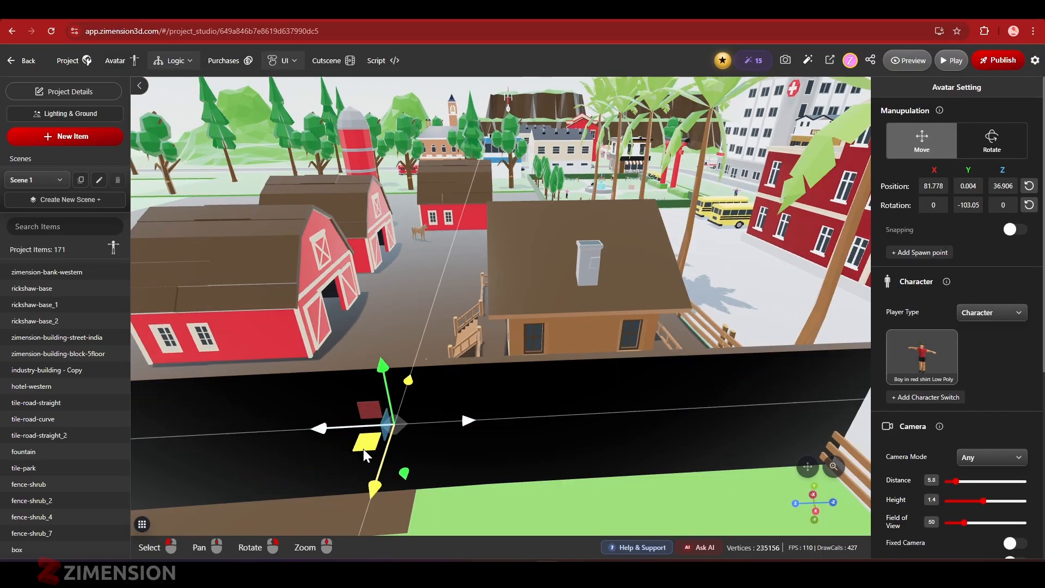
left_click_drag(364, 449, 735, 291)
scroll(735, 291, "up", 3)
middle_click_drag(730, 292, 29, 333)
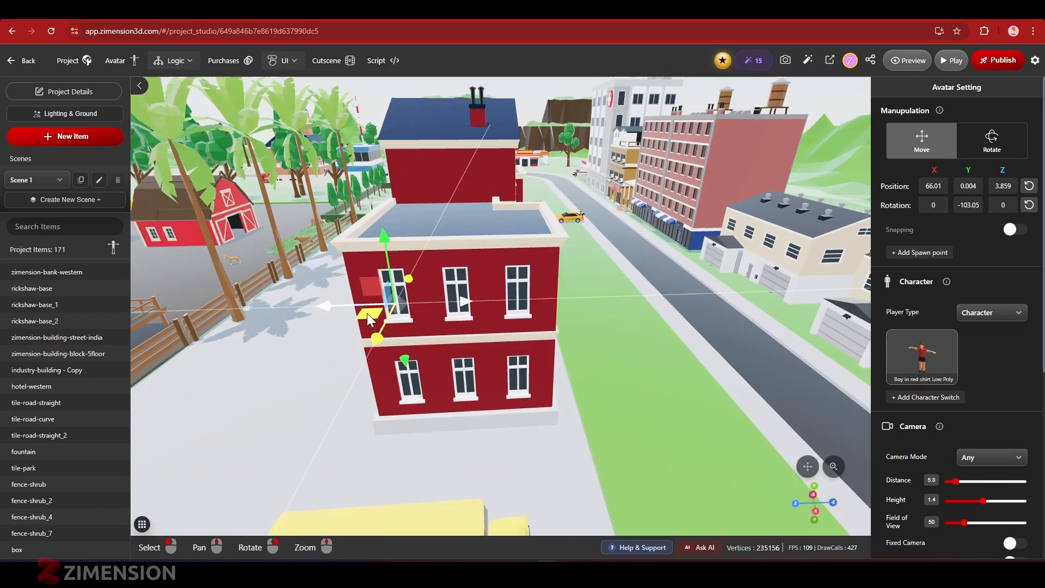
left_click_drag(367, 312, 574, 235)
scroll(624, 260, "up", 2)
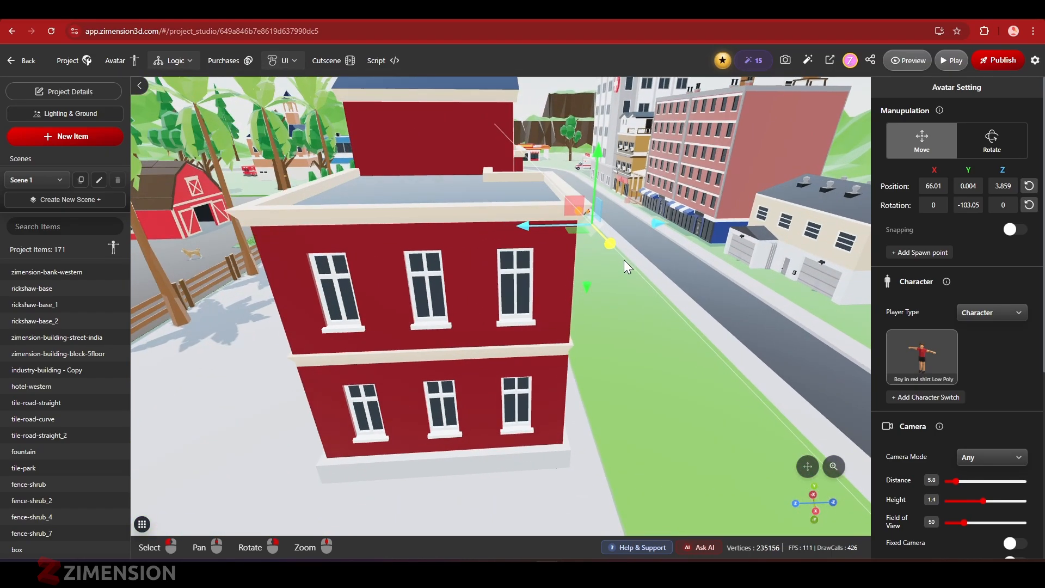
middle_click_drag(624, 260, 190, 499)
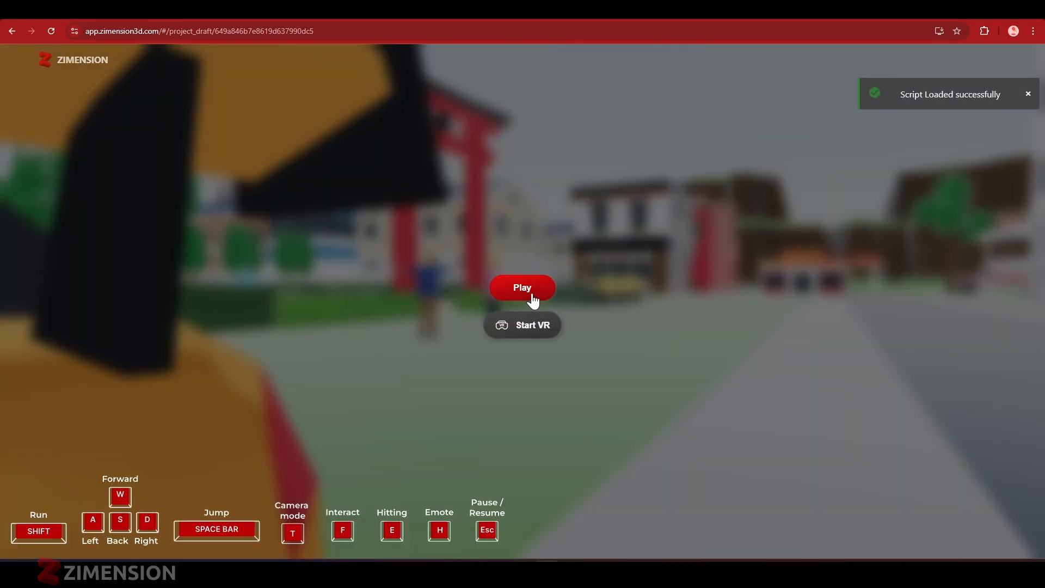
Start the play test, walk the avatar up to the sports car and enter it
left_click(522, 287)
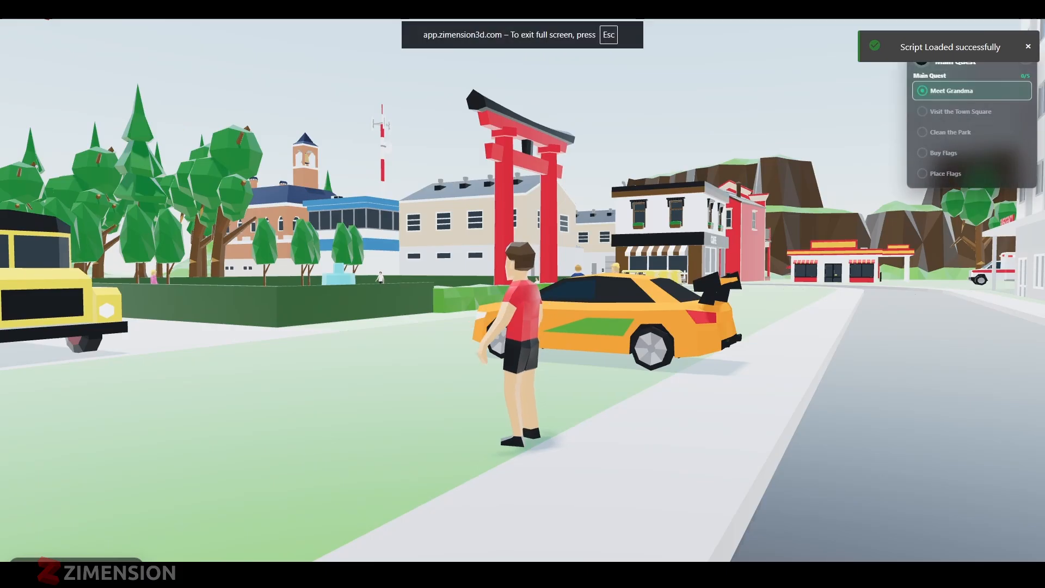
key("w")
key("w")
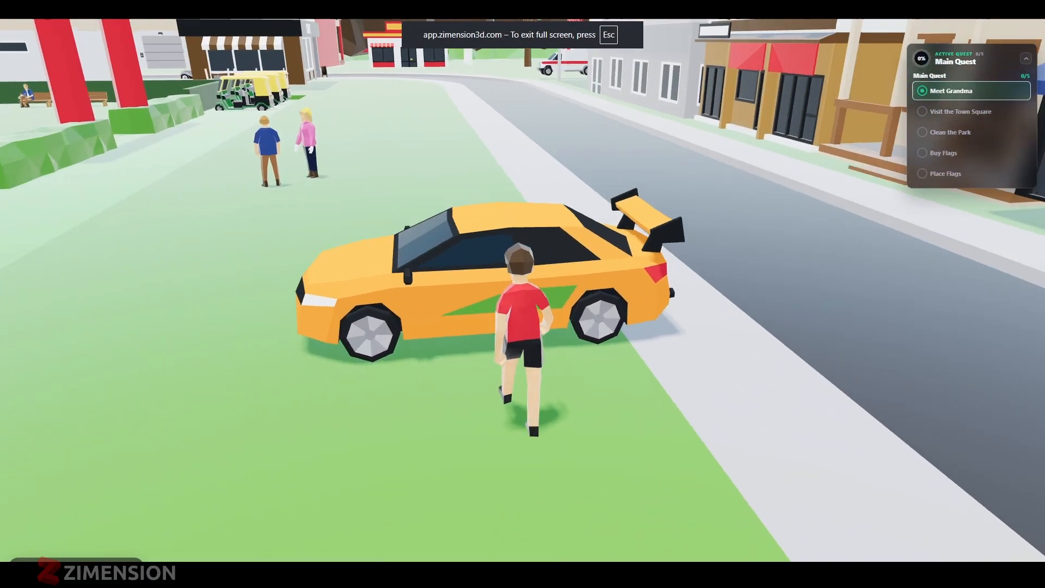
key("f")
Test-drive the sports car forward, in reverse and through a turn toward the park
key("w")
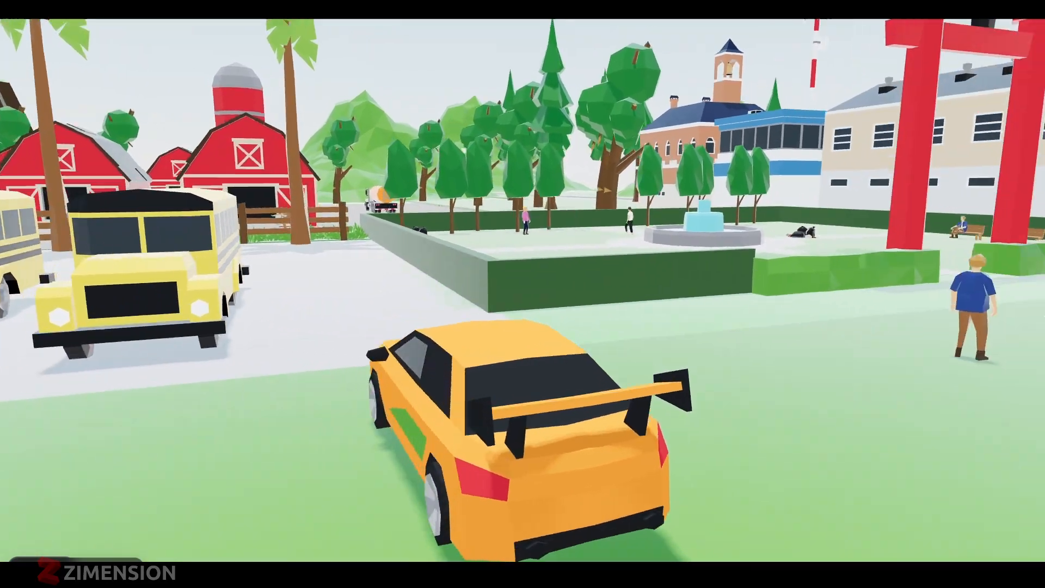
key("s")
key("w")
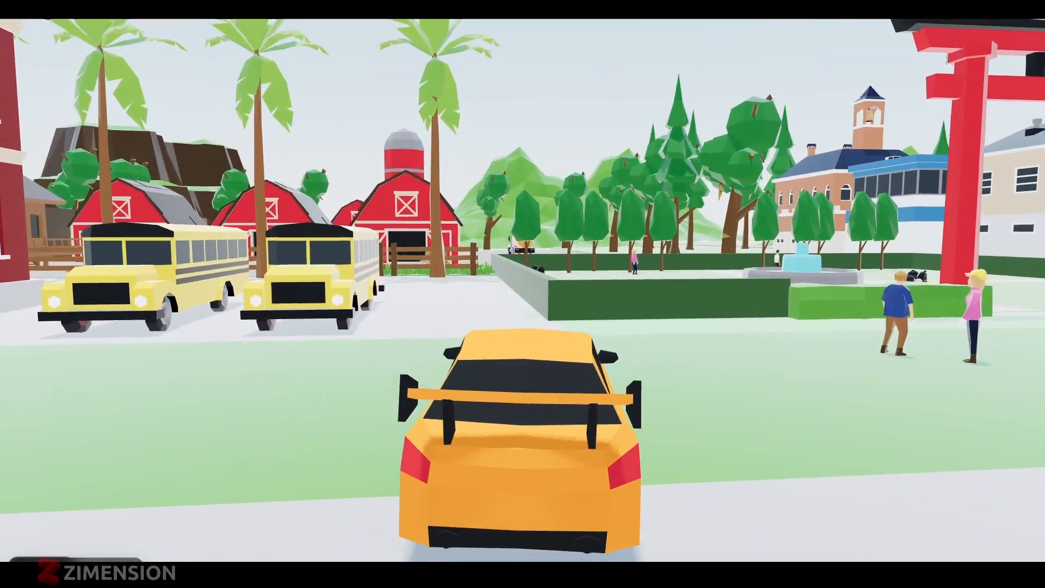
key("d")
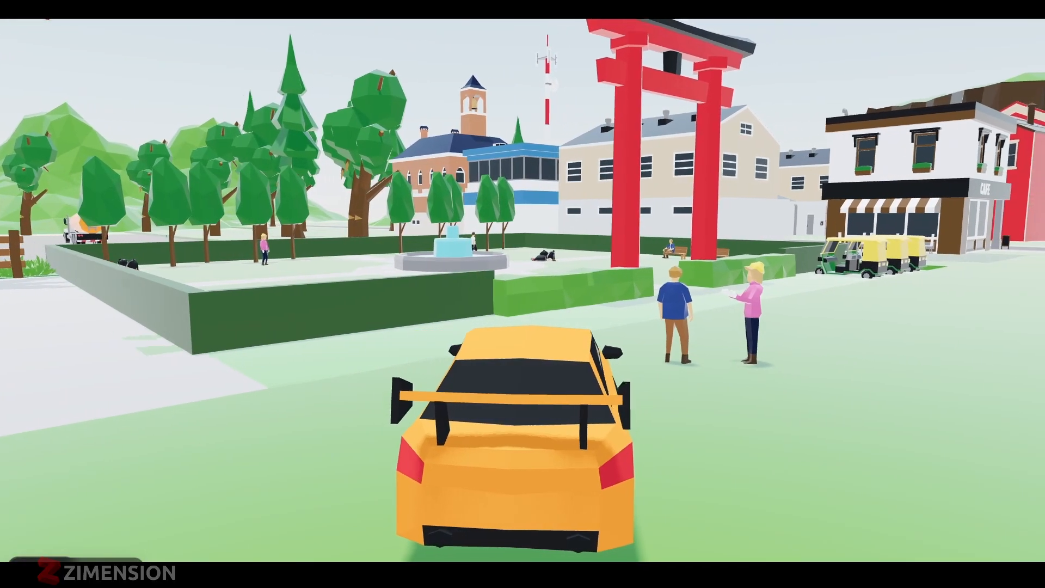
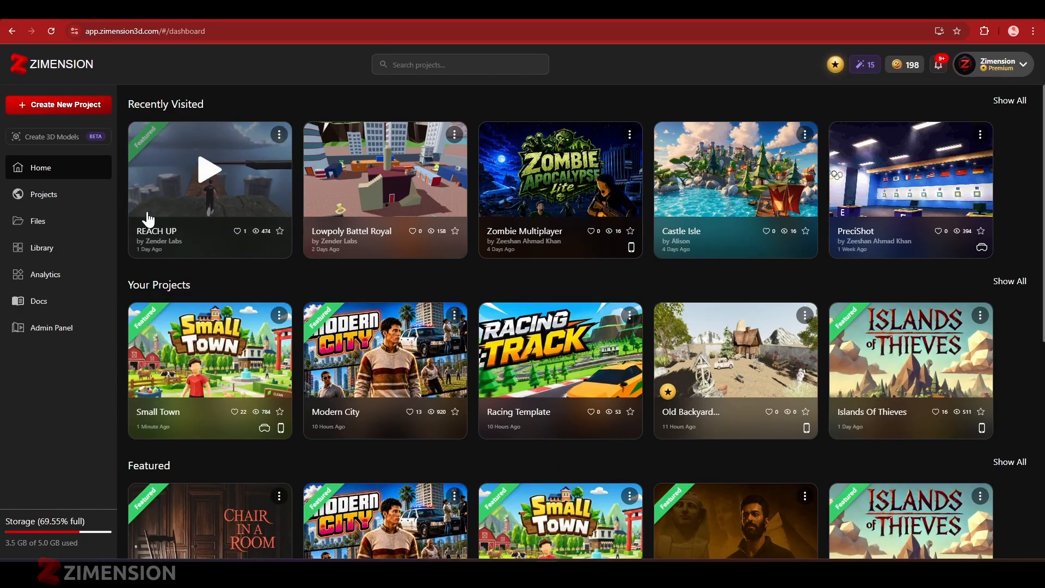
Create a blank project named Blank_new and set its ground to Rocky Forest
left_click(68, 109)
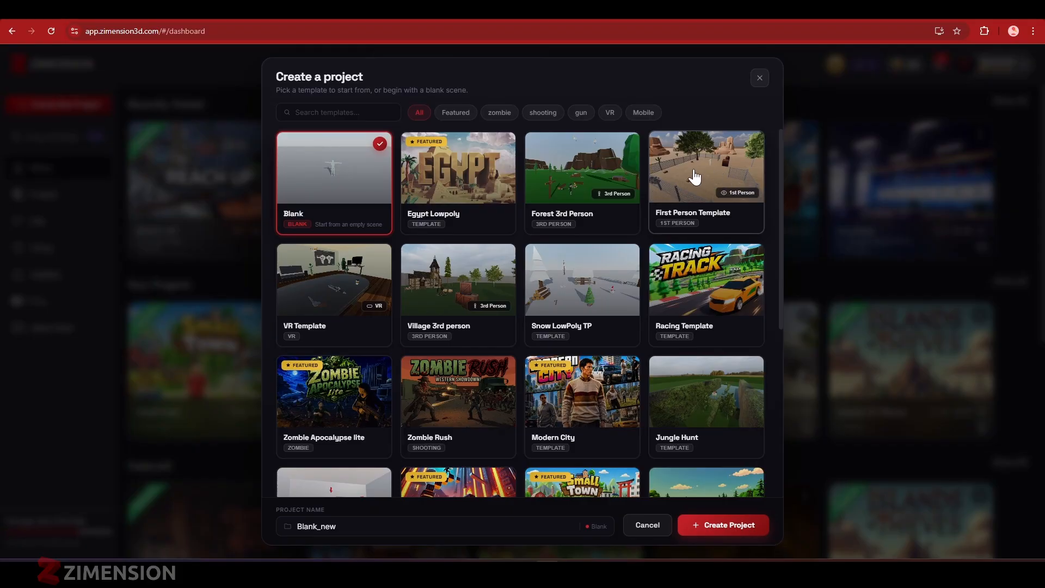
left_click(710, 526)
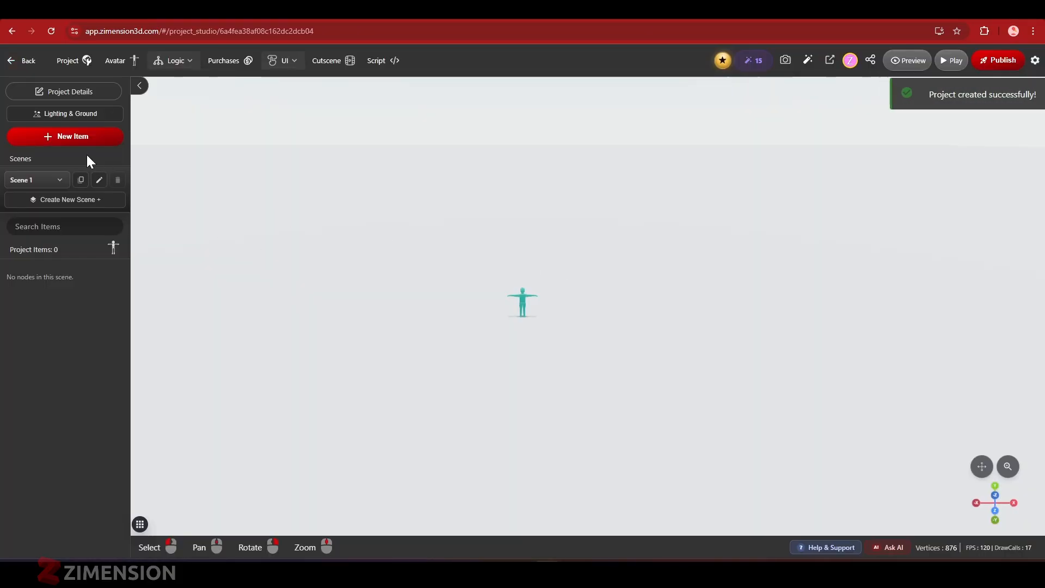
left_click(82, 114)
left_click(938, 125)
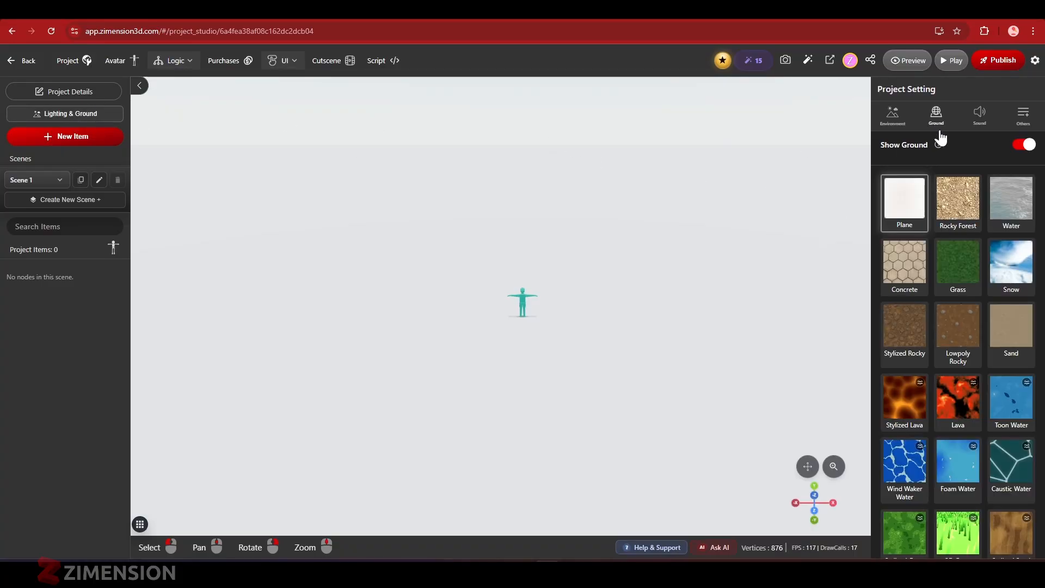
left_click(959, 213)
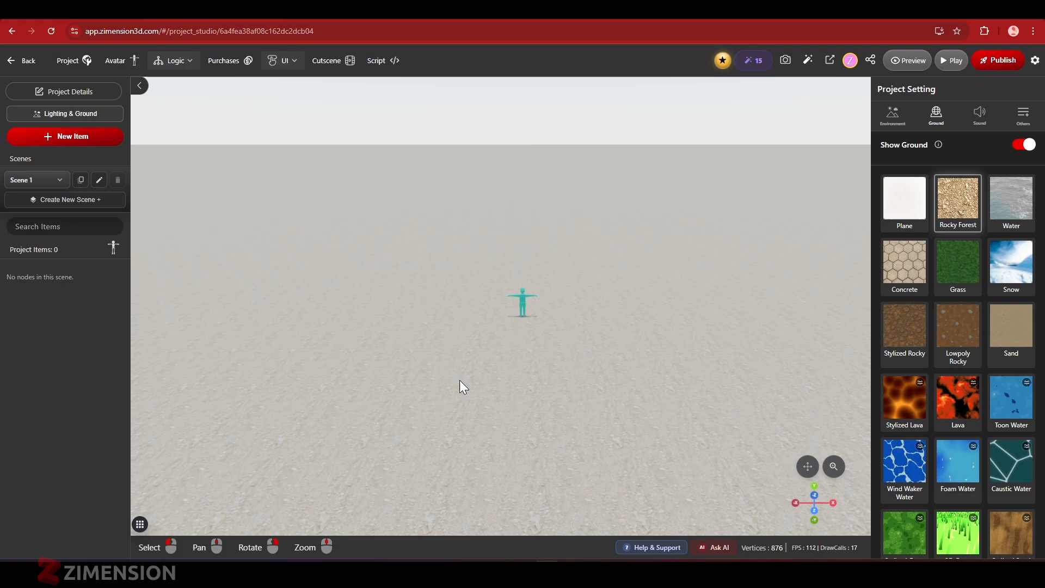
Shift the sun position slightly off its default and raise the sun intensity to about 1.75
scroll(460, 380, "up", 3)
left_click(906, 130)
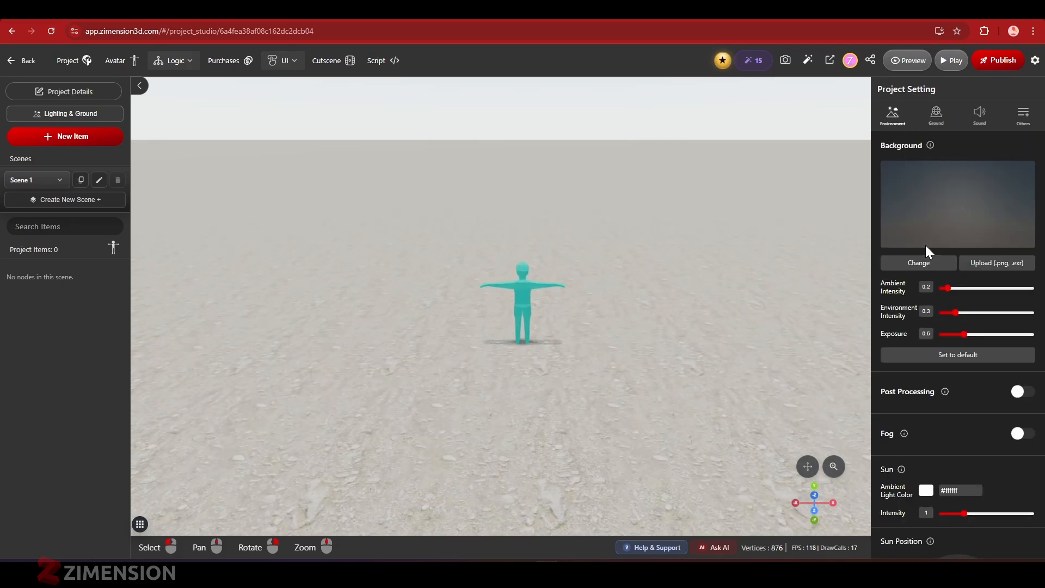
scroll(942, 383, "down", 2)
left_click_drag(967, 498, 969, 503)
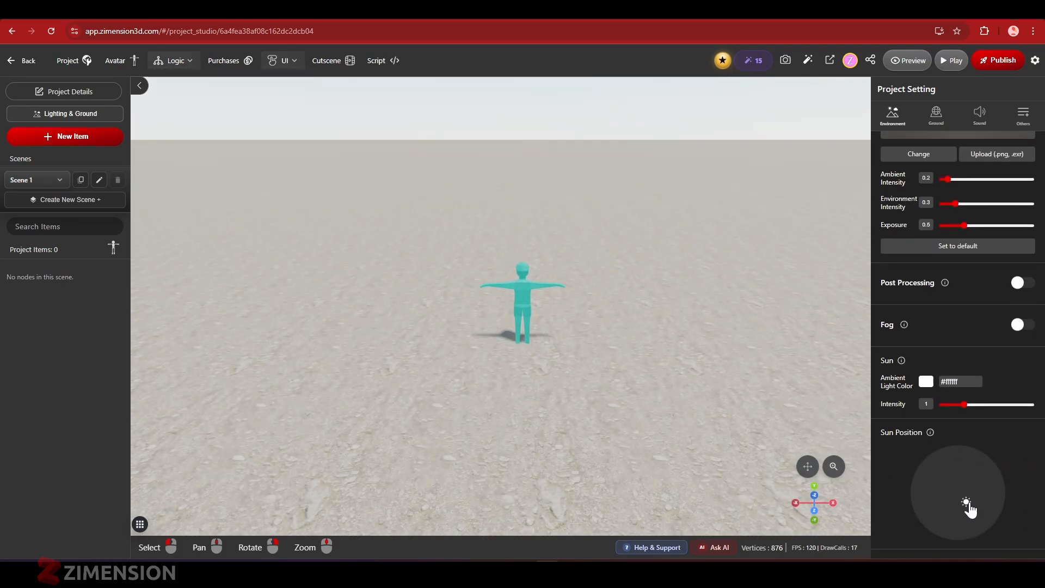
left_click_drag(967, 407, 981, 406)
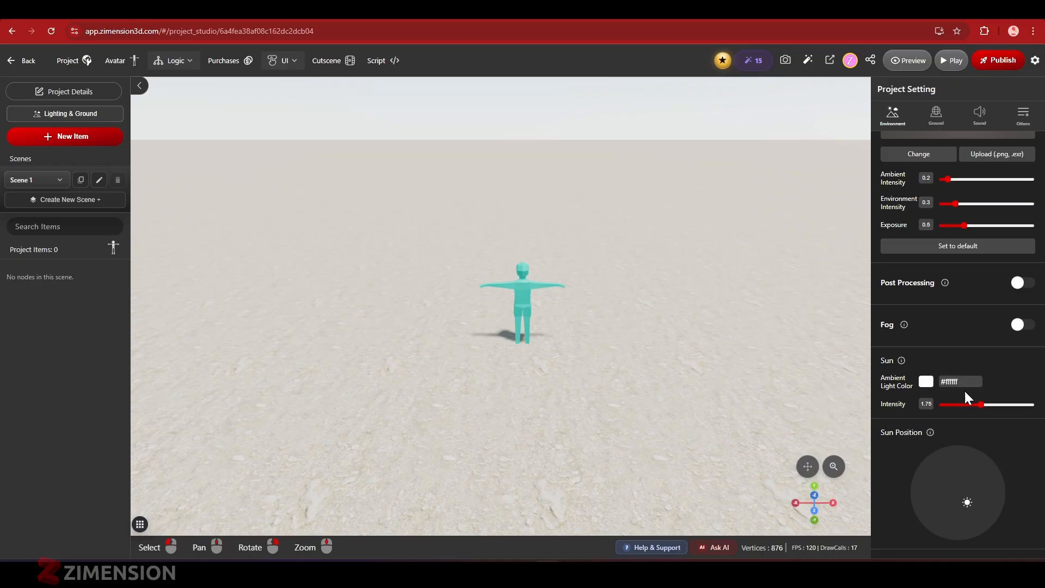
Tint the sun's ambient light pale yellow, #ffee99
left_click(926, 382)
left_click(916, 475)
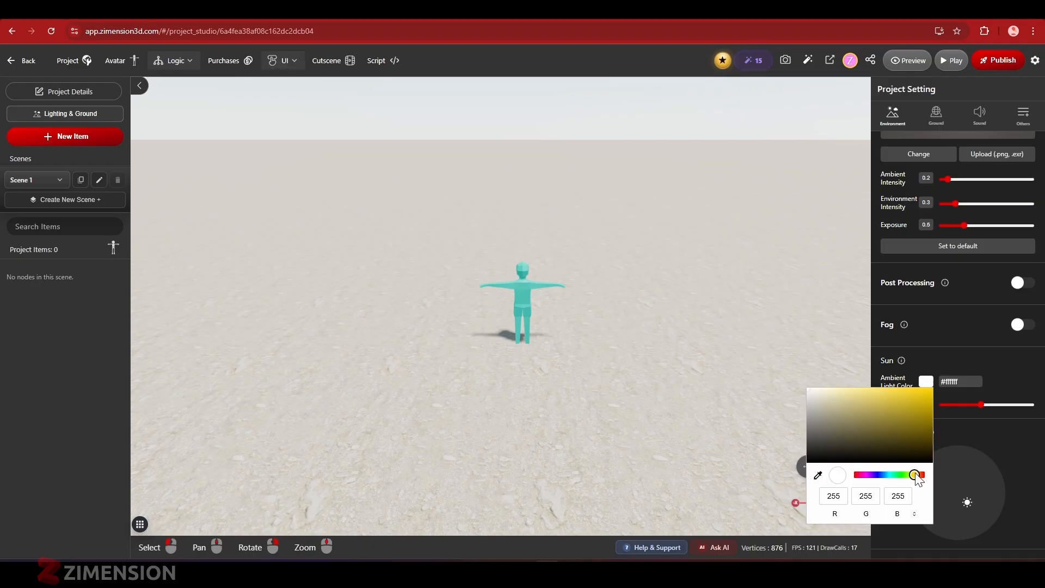
left_click_drag(895, 395, 856, 389)
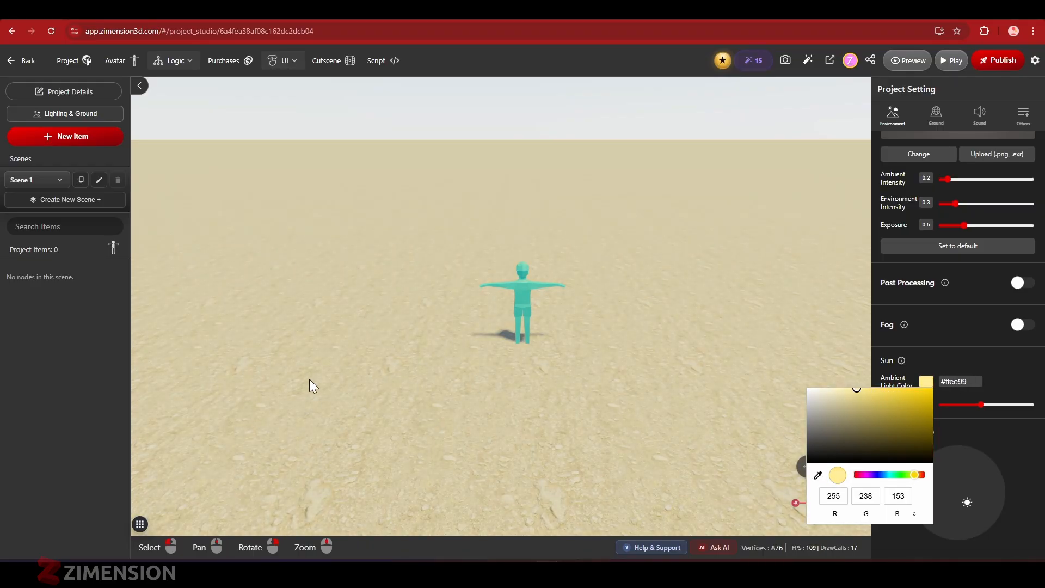
left_click_drag(309, 385, 401, 377)
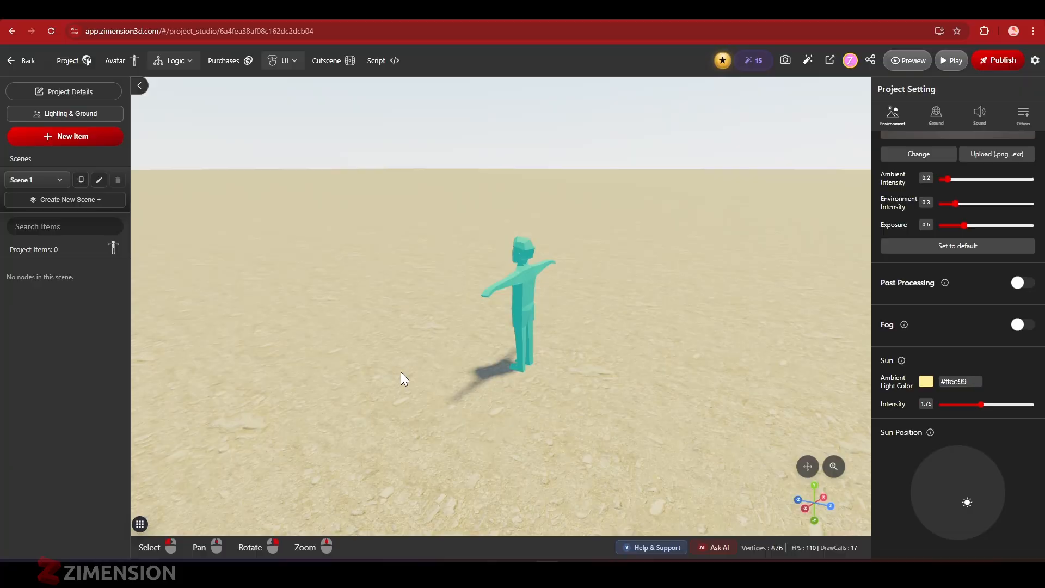
Upload the custom Jeep model into the scene and move it clear of the avatar, to X 1 and Z -3.701
left_click(53, 142)
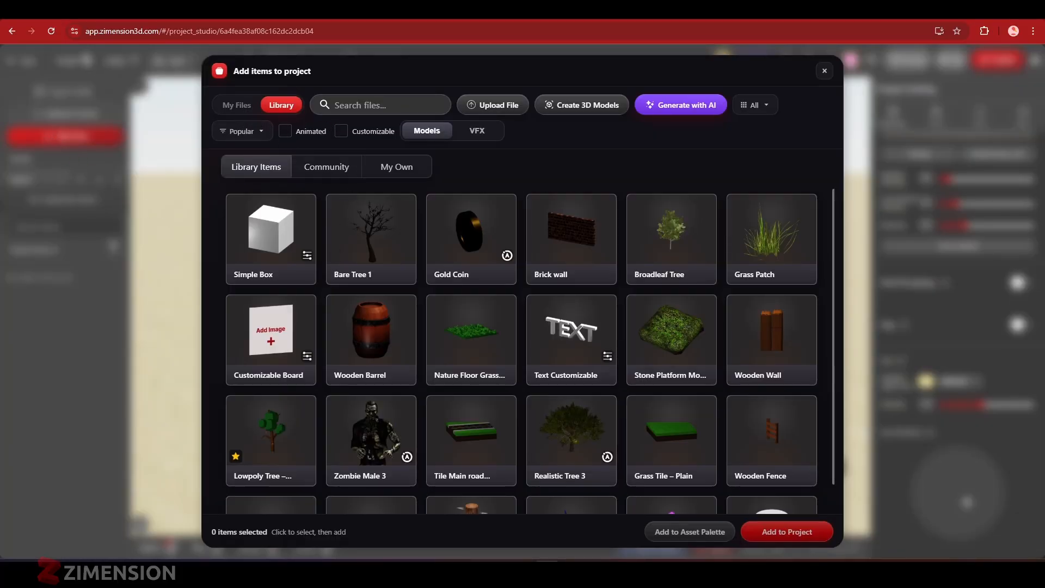
left_click(489, 107)
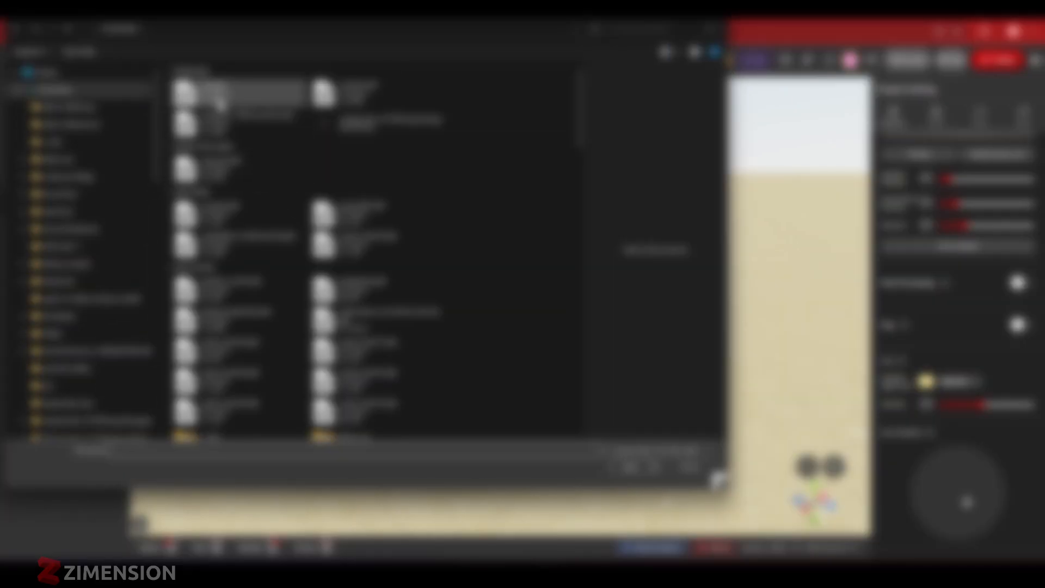
left_click(629, 467)
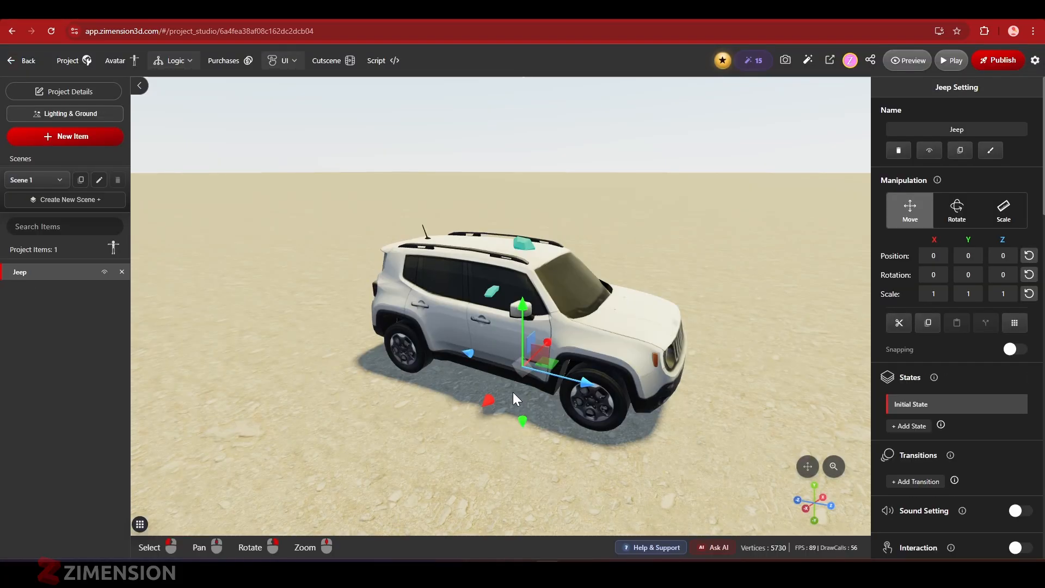
left_click_drag(513, 392, 384, 306)
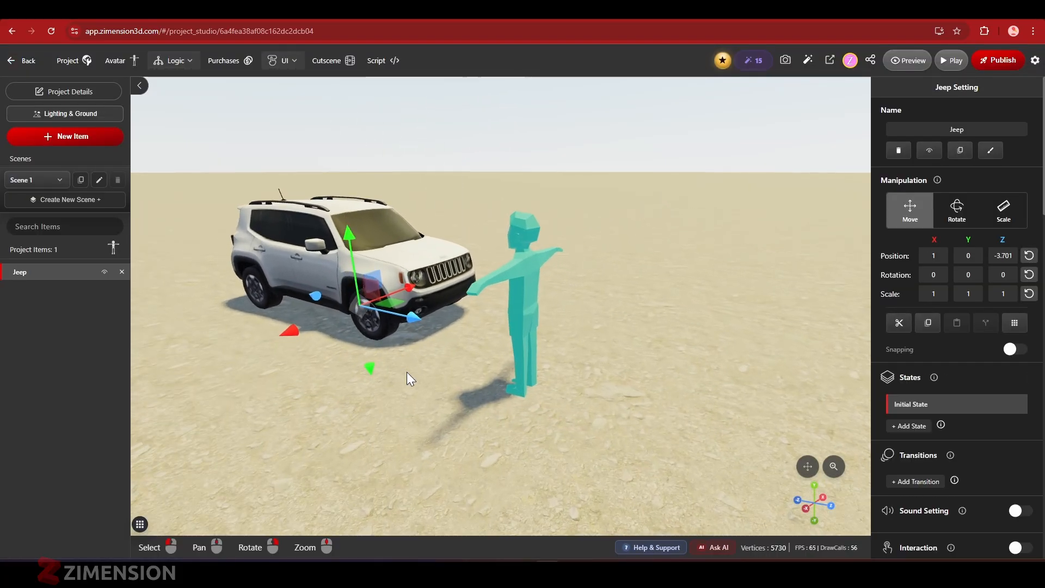
Examine the Jeep's body and wheels from several sides and review its collision settings
left_click_drag(410, 379, 564, 404)
scroll(436, 455, "up", 3)
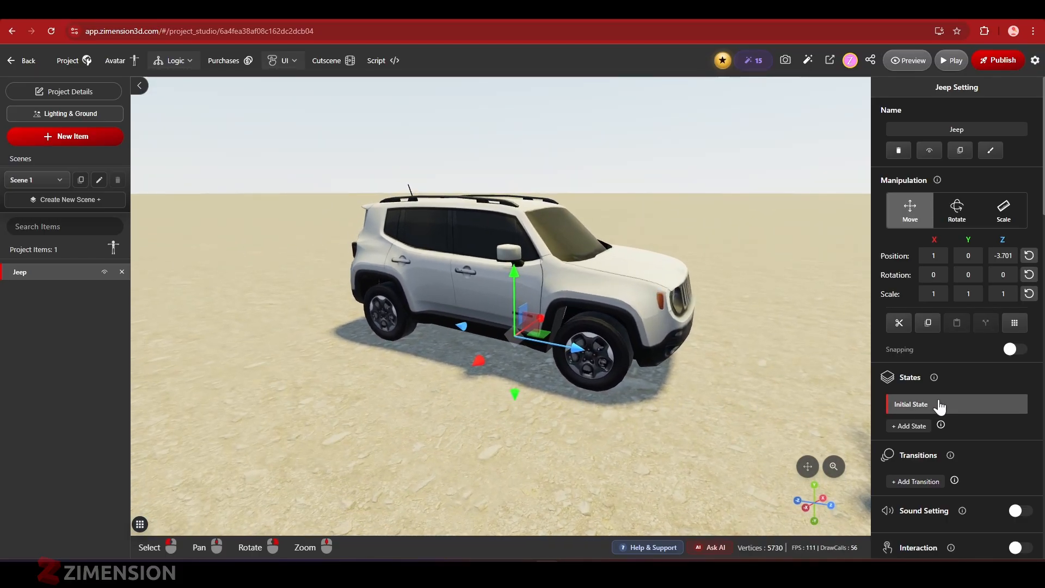
scroll(939, 406, "down", 4)
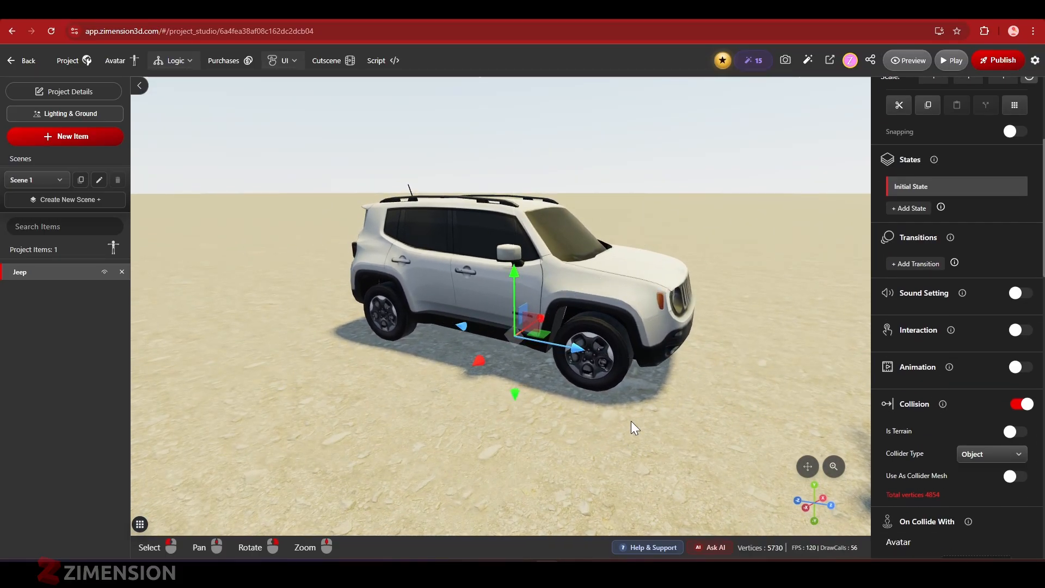
scroll(906, 429, "down", 1)
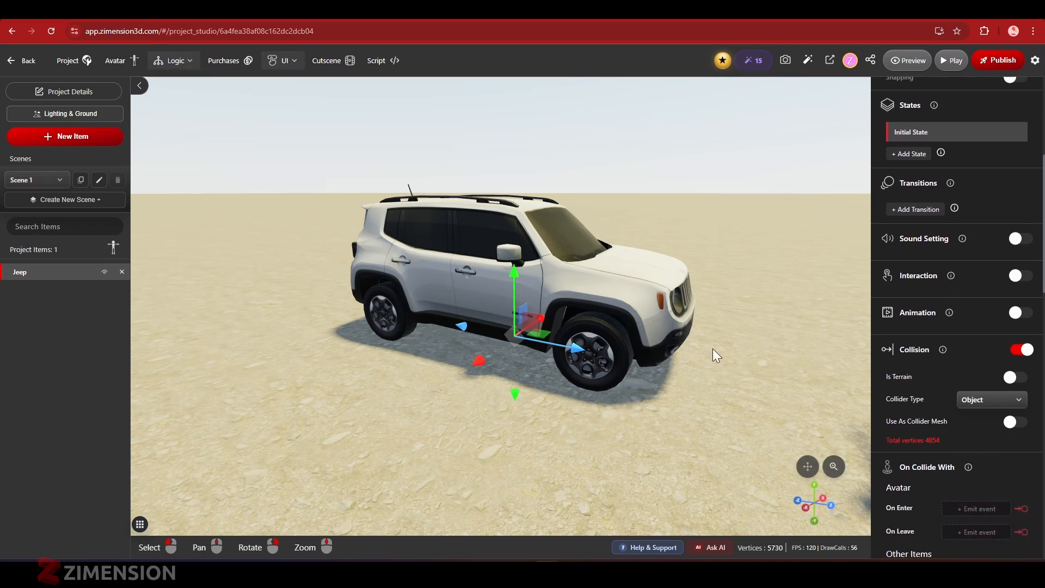
middle_click_drag(382, 425, 368, 432)
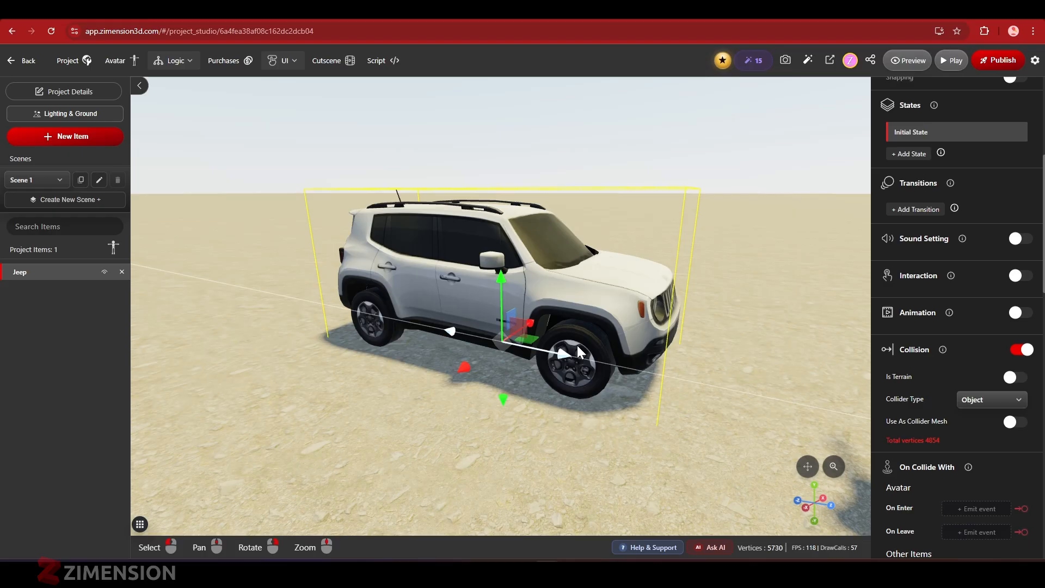
right_click_drag(642, 419, 481, 420)
scroll(481, 420, "down", 5)
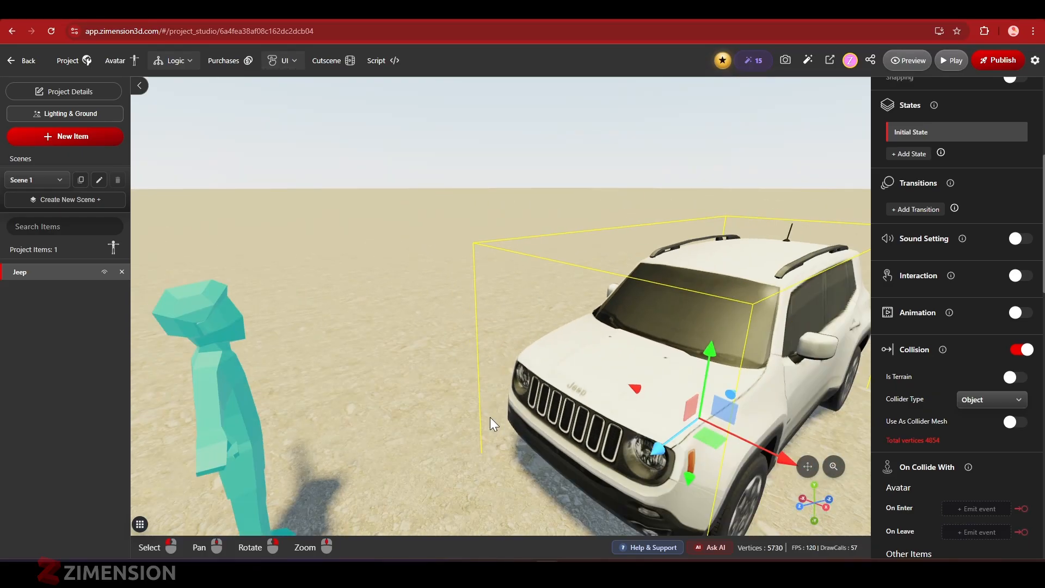
right_click_drag(673, 416, 580, 387)
Turn on the Jeep's Vehicle option, set the interaction label to Enter Jeep and the max speed to 34
scroll(959, 434, "down", 5)
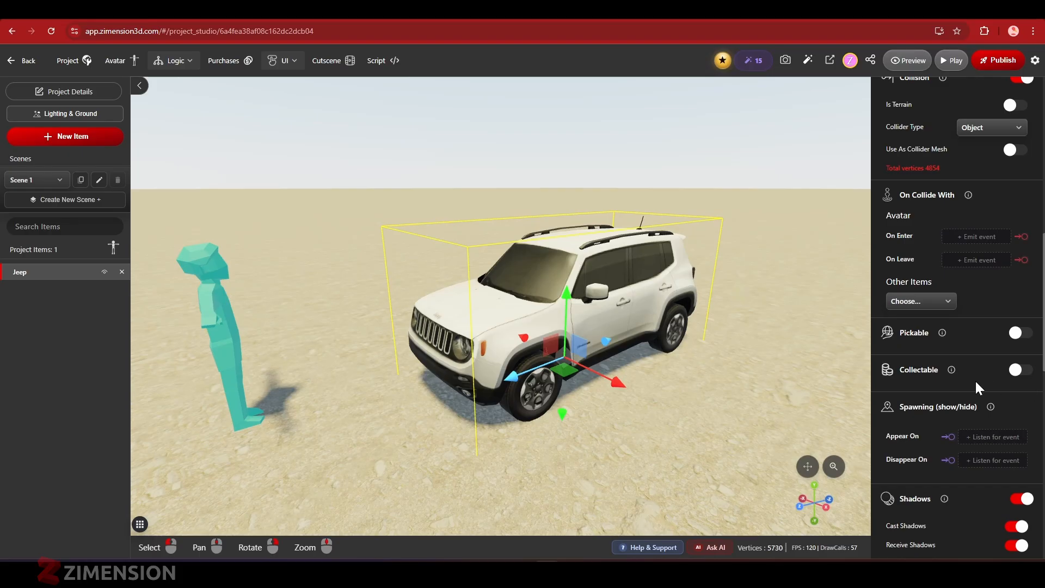
scroll(967, 385, "down", 5)
scroll(959, 387, "down", 2)
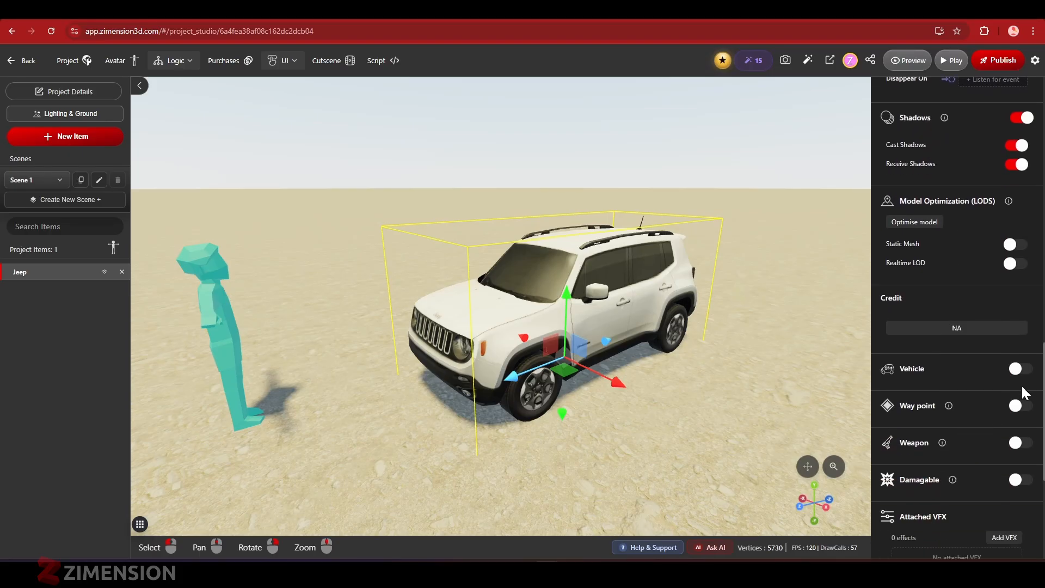
left_click(1020, 370)
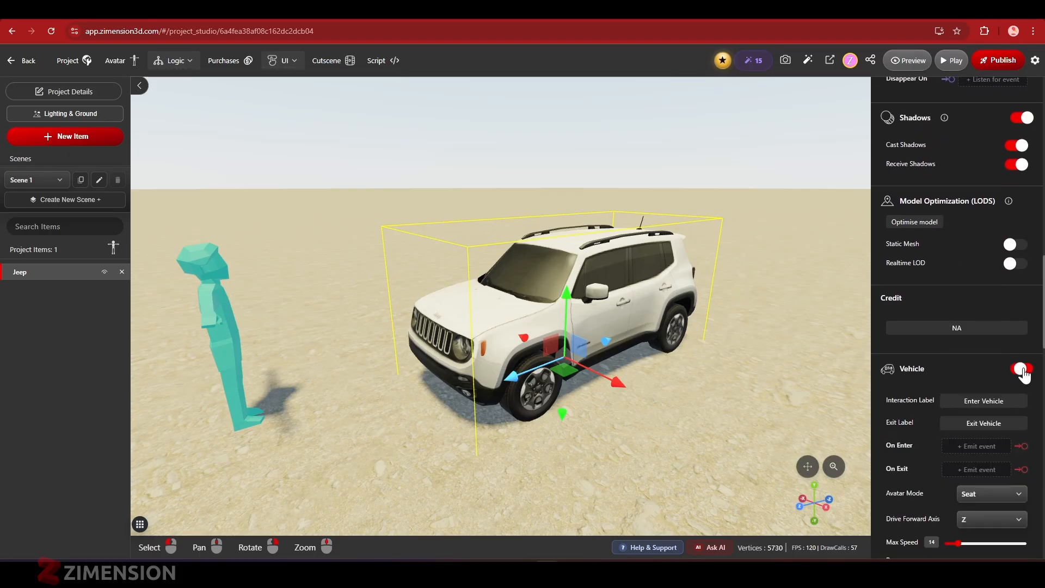
scroll(968, 389, "down", 4)
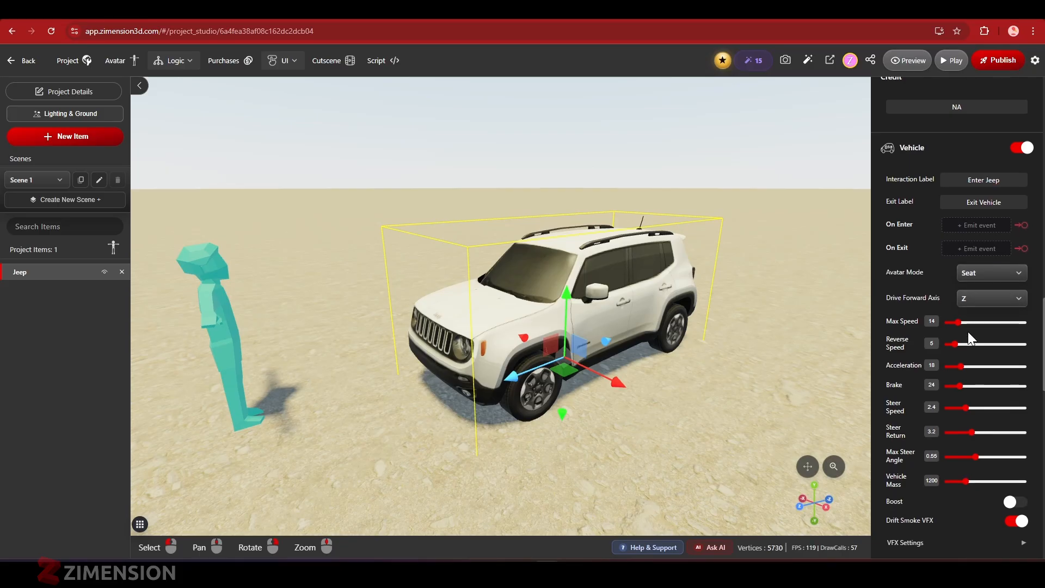
scroll(968, 331, "down", 2)
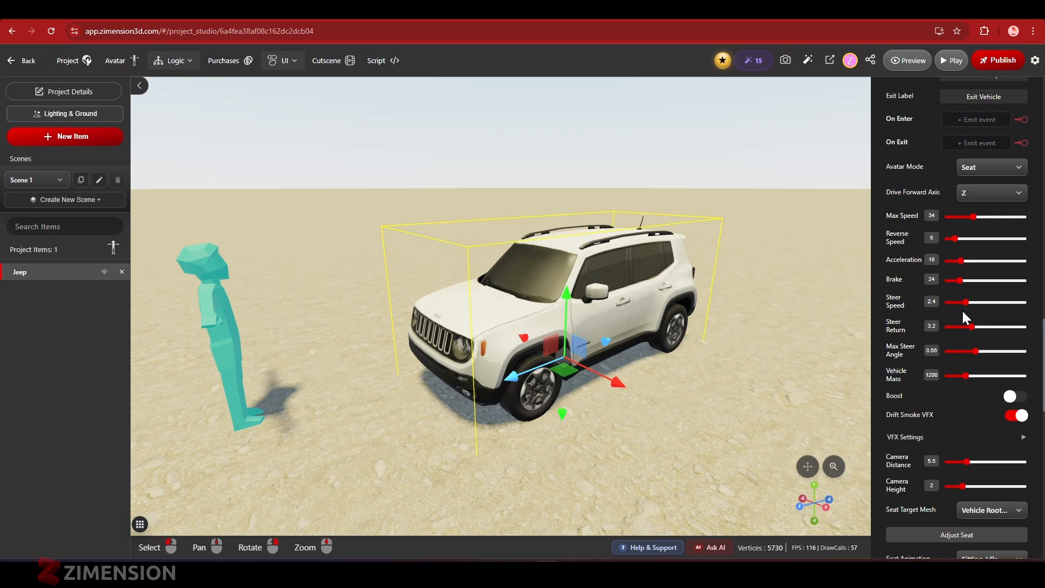
Assign the Jeep's front wheels: Wheel_FL as front left and Wheel_FR as front right
scroll(962, 311, "down", 6)
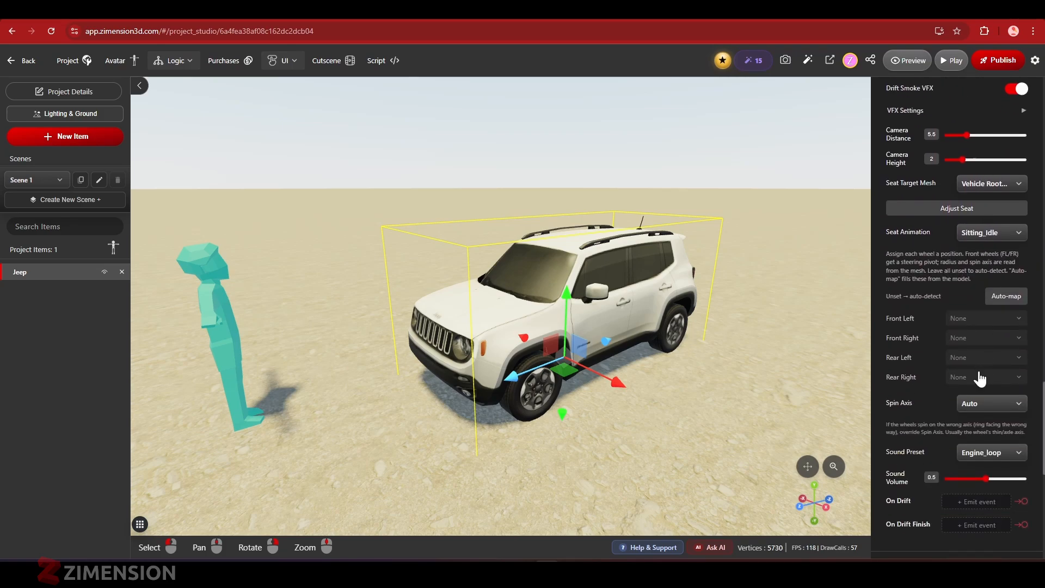
left_click(989, 322)
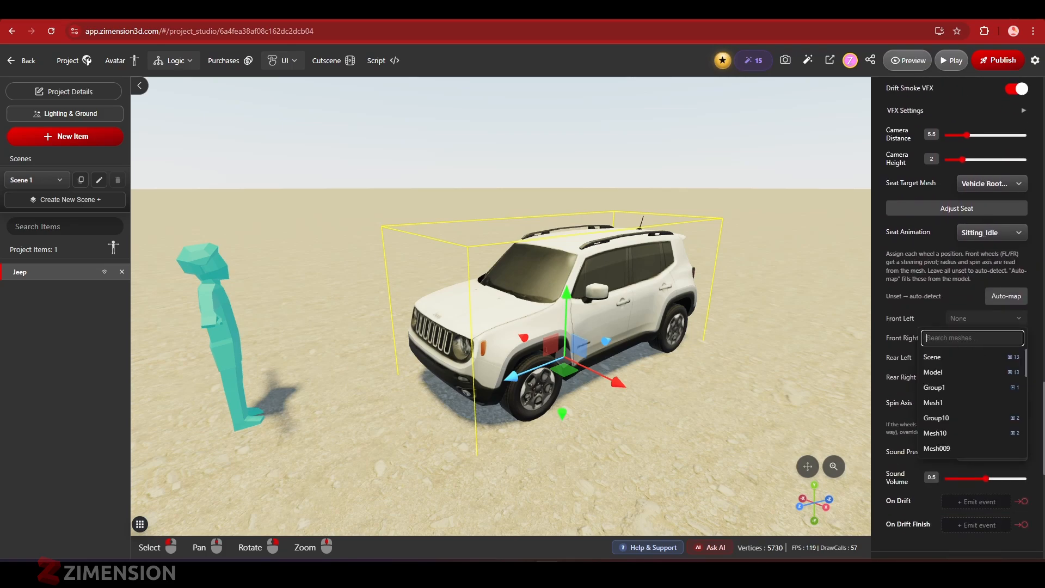
scroll(966, 391, "down", 3)
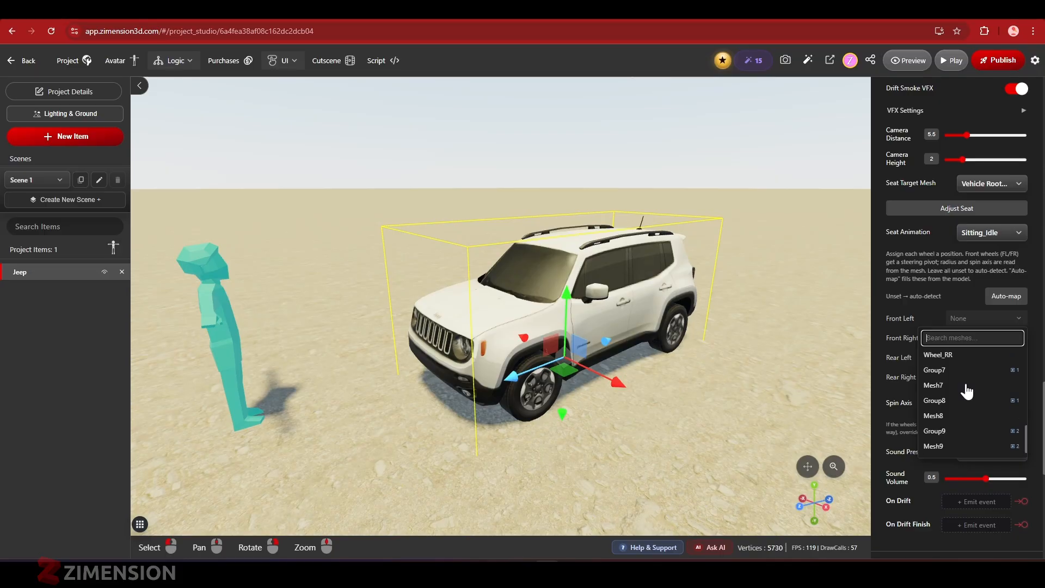
type("W")
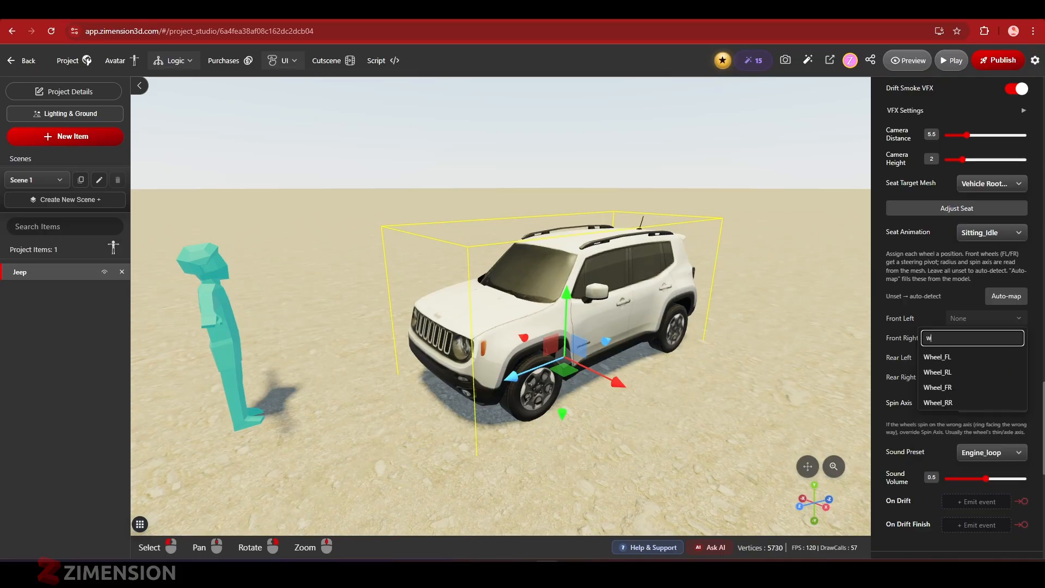
left_click(946, 361)
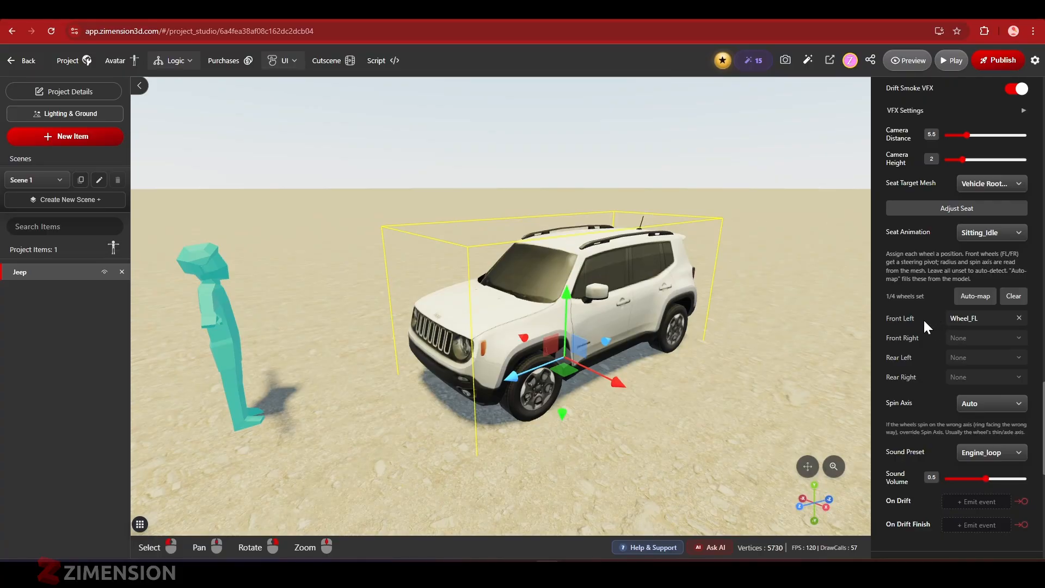
left_click(961, 344)
type("W")
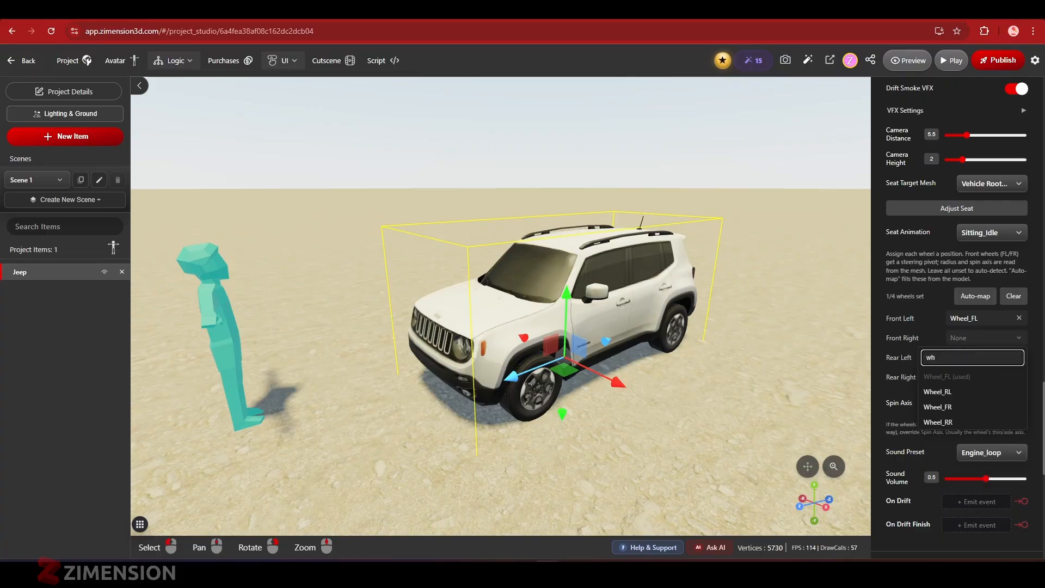
left_click(957, 409)
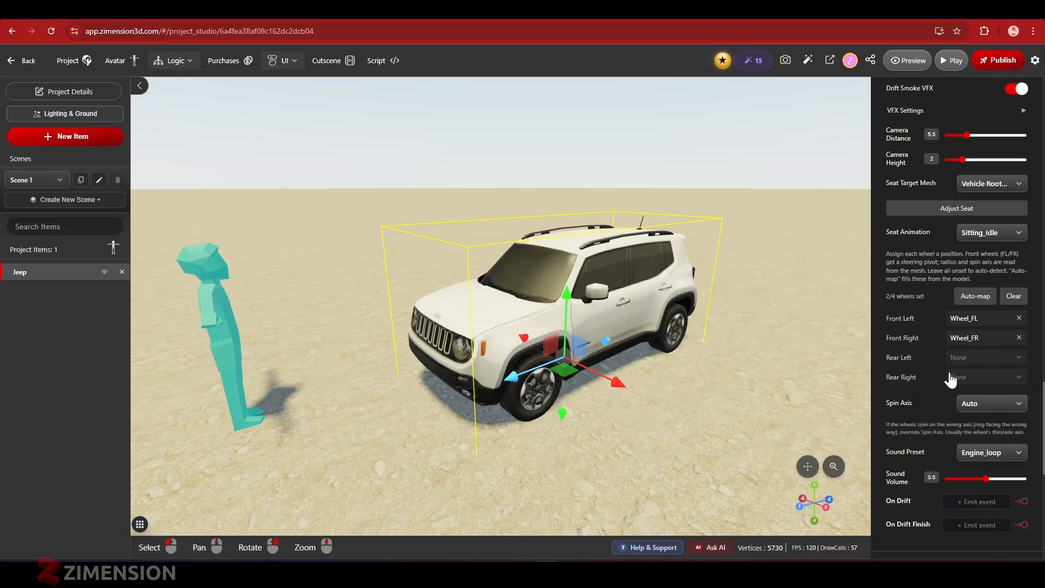
Assign the Jeep's rear wheels: Wheel_RL as rear left and Wheel_RR as rear right
left_click(964, 361)
type("wh")
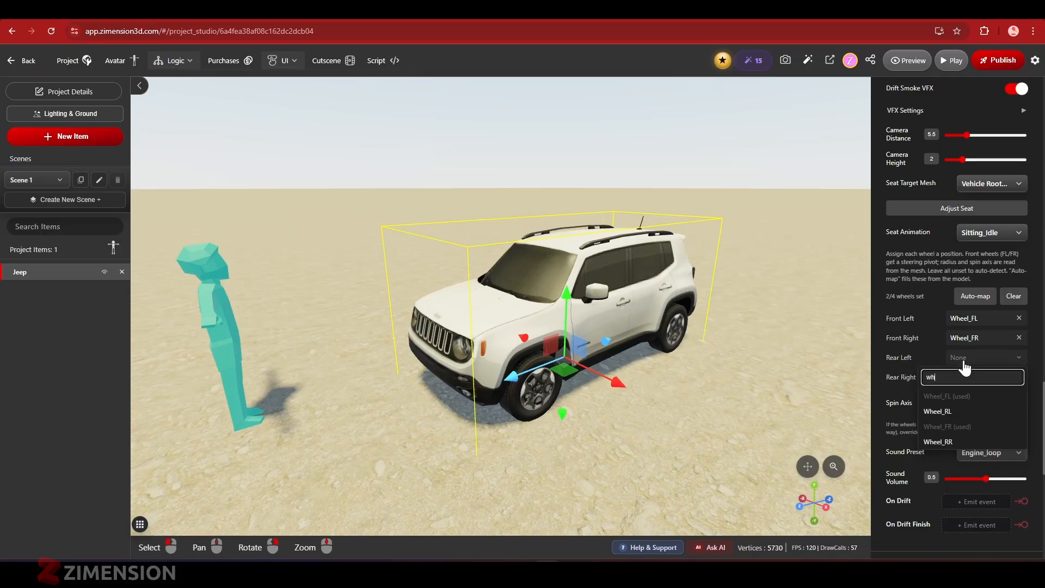
left_click(959, 413)
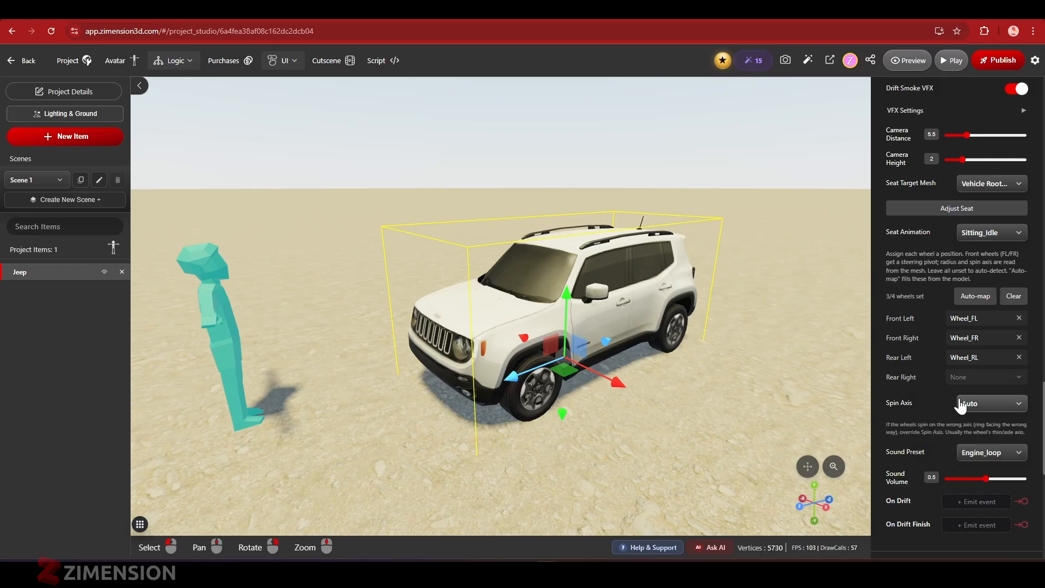
left_click(968, 379)
type("wh")
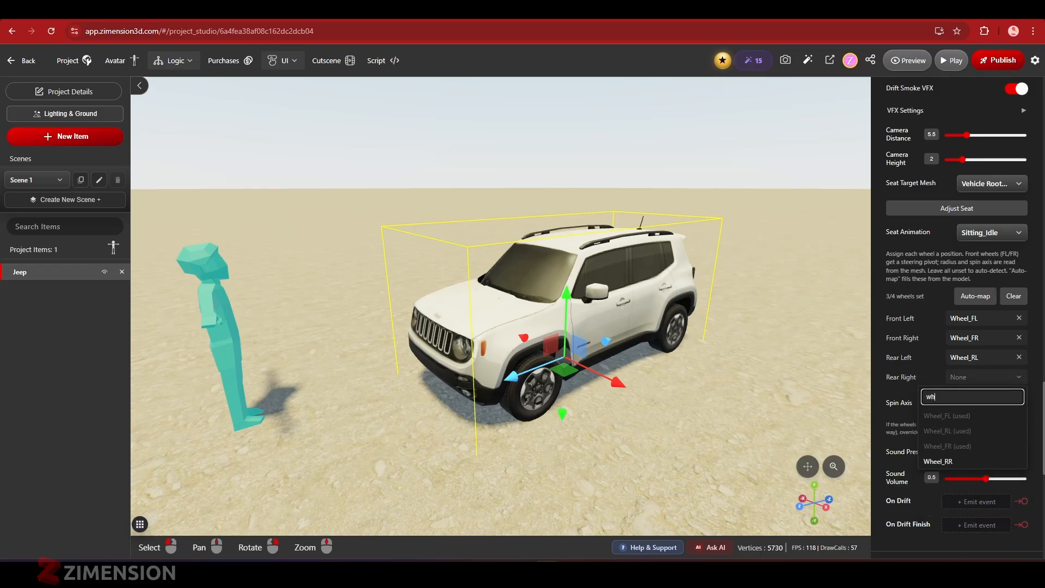
left_click(951, 460)
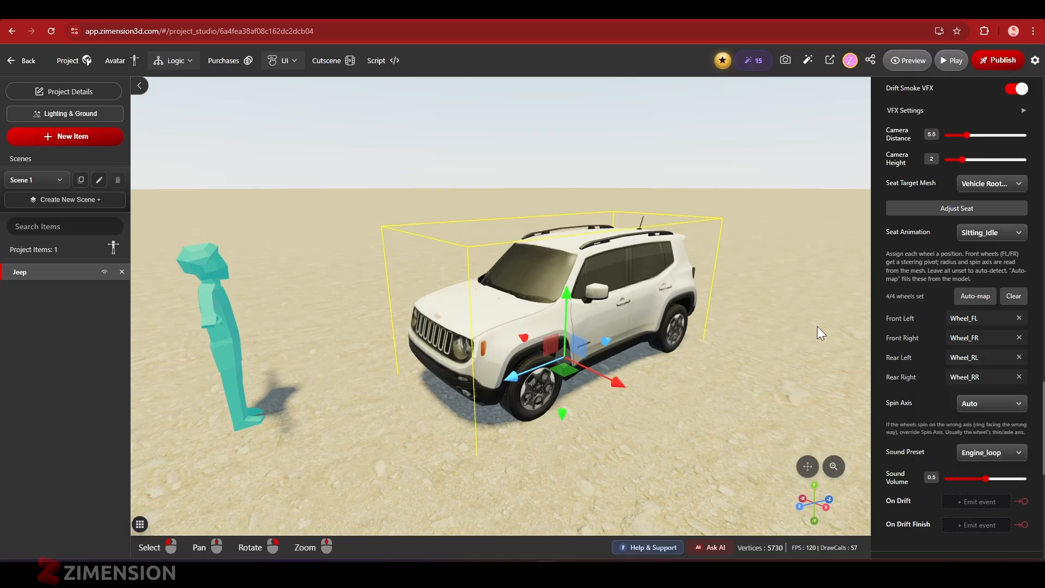
Set the Jeep's steer return to 4.1 and enable Boost with a multiplier of 3.1
mouse_move(732, 411)
right_mouse_down()
mouse_move(609, 418)
mouse_move(724, 415)
right_mouse_up()
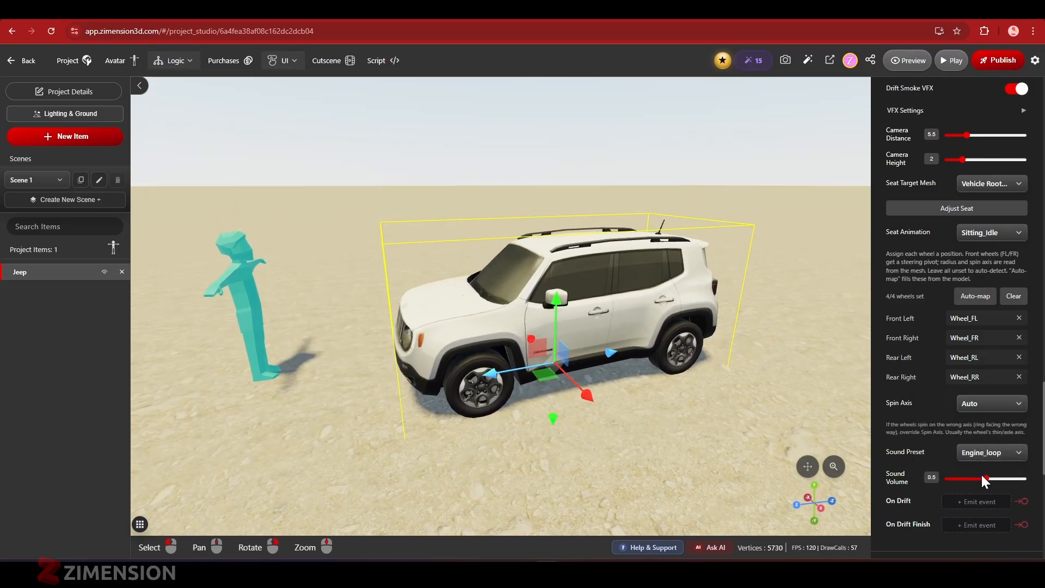
scroll(975, 381, "up", 5)
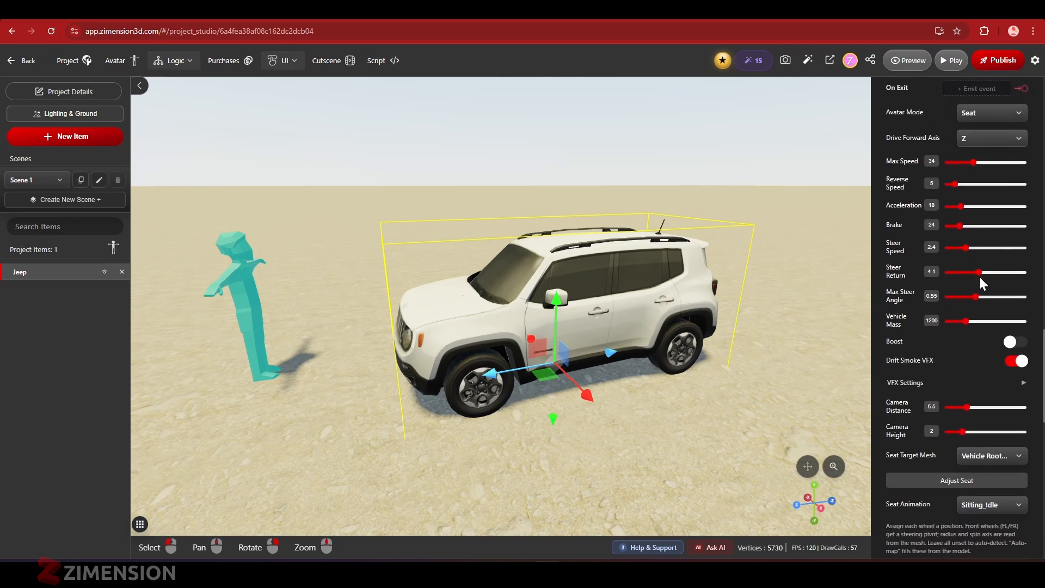
left_click(1018, 343)
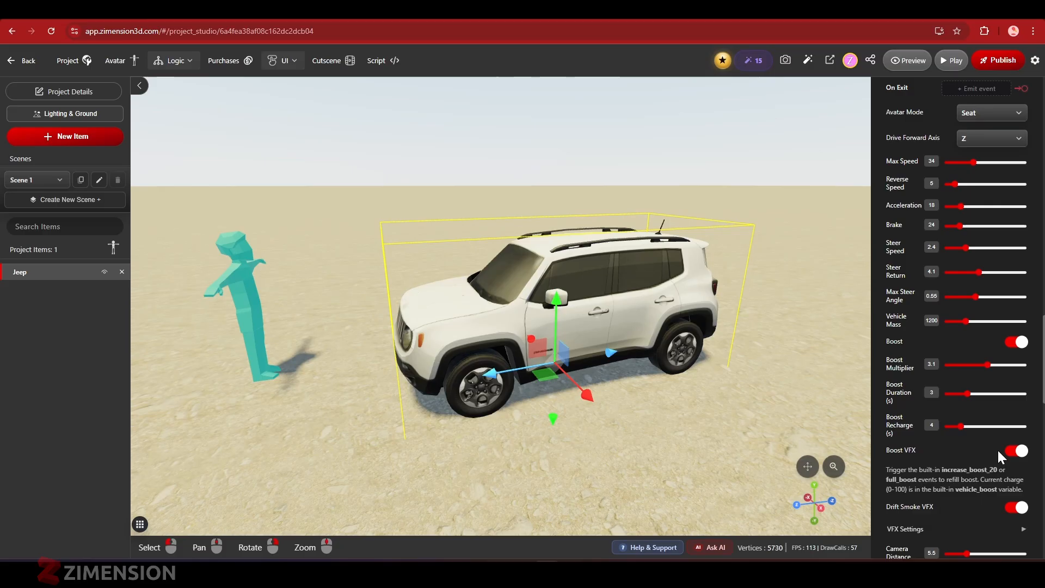
Start play mode, walk the avatar up to the Jeep and get in
left_click(954, 62)
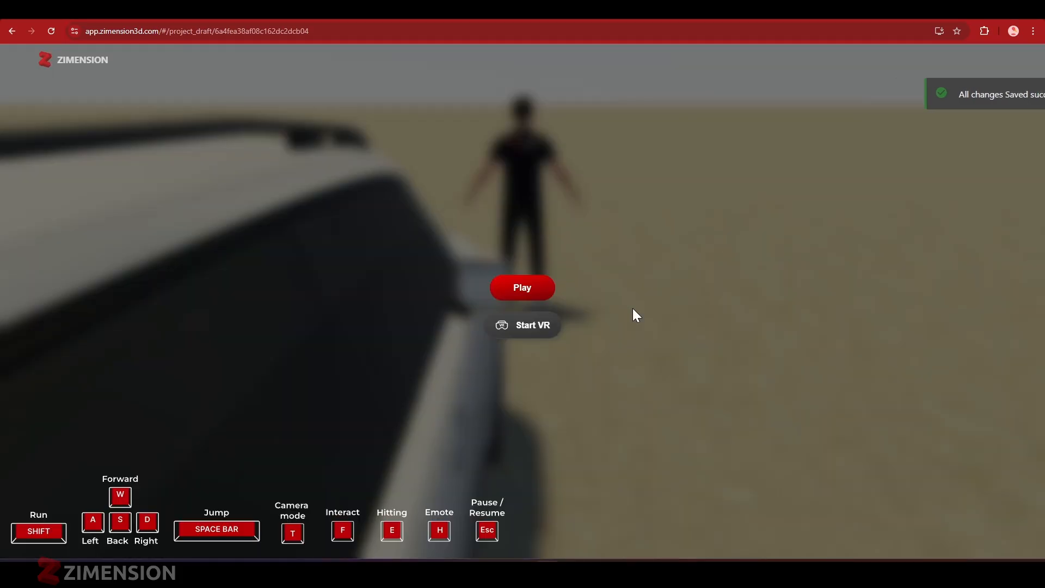
left_click(524, 288)
key("w")
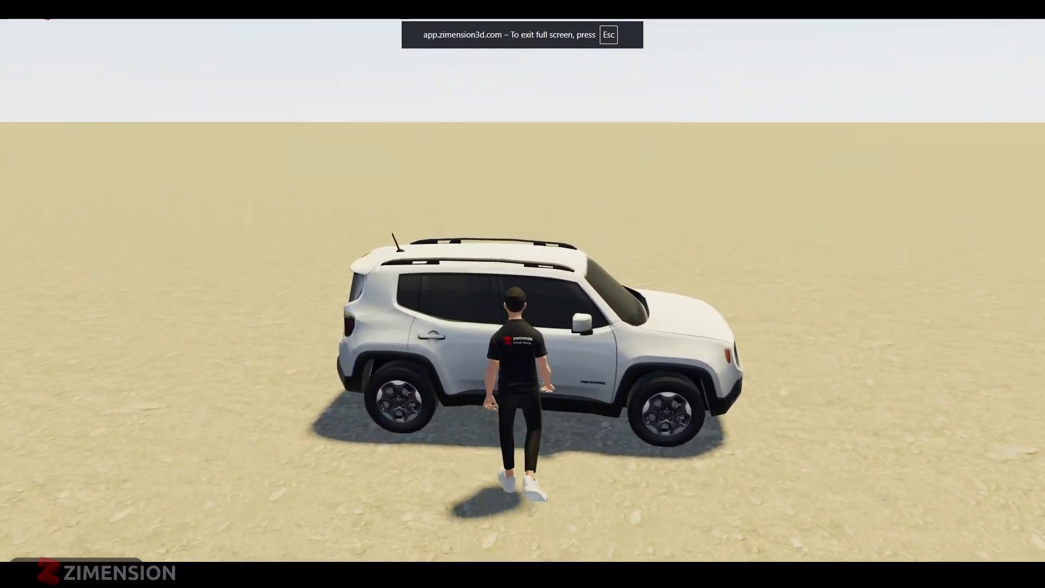
key("e")
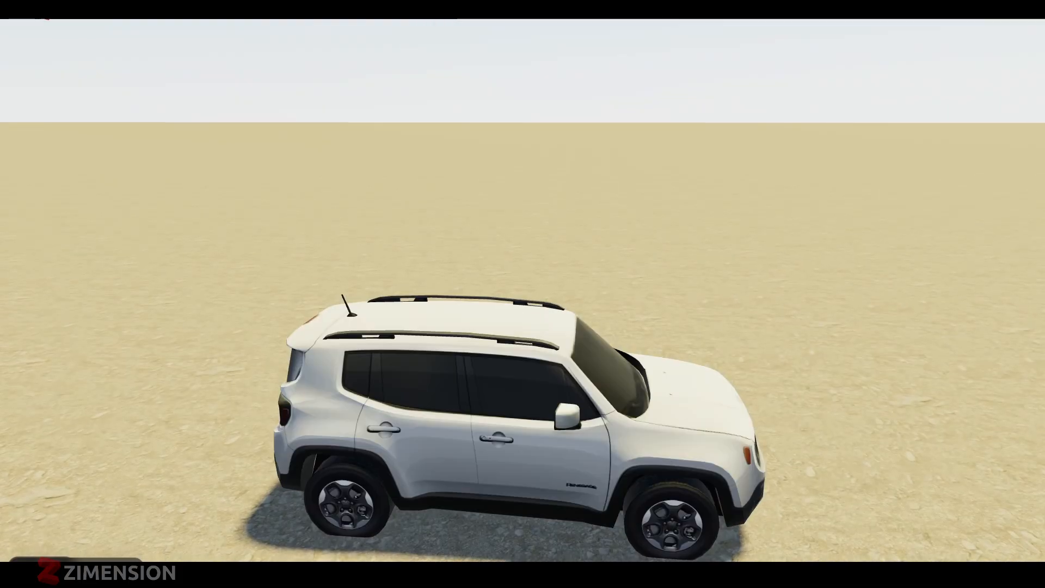
Test-drive the Jeep forward across the open ground, steering it alternately left and right
key("w")
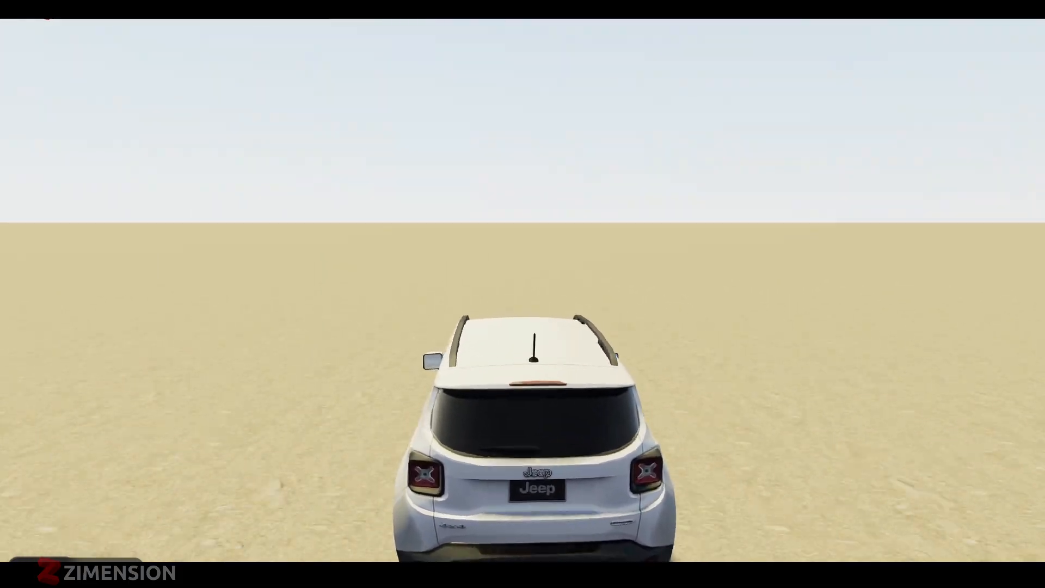
key("a")
key("d")
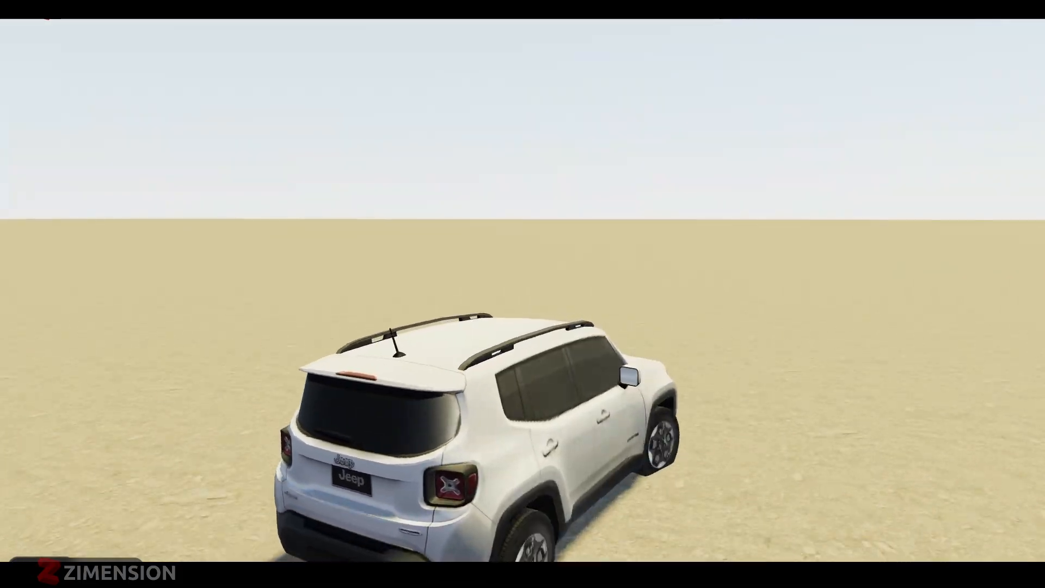
key("a")
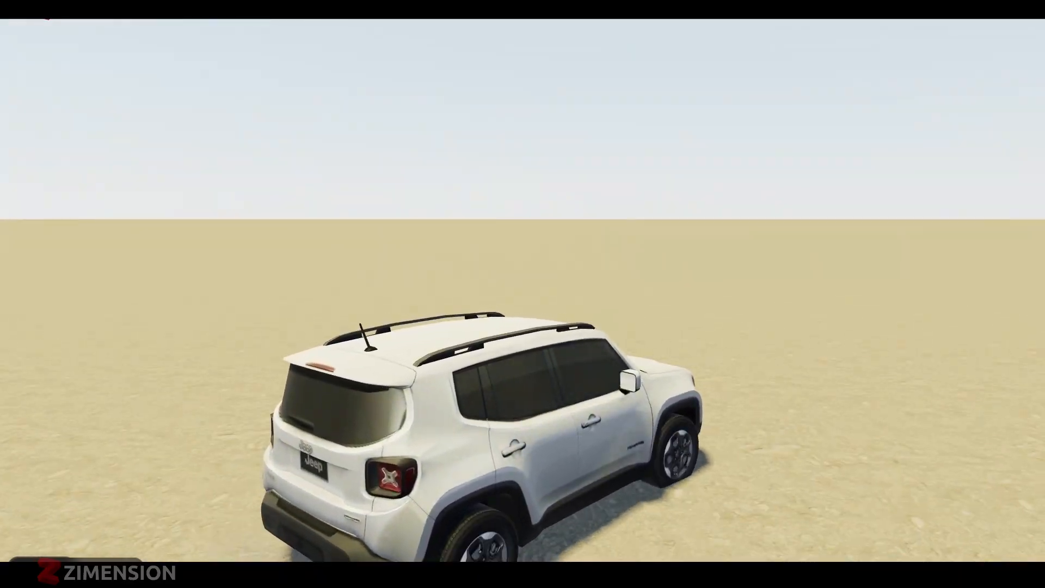
key("d")
key("d")
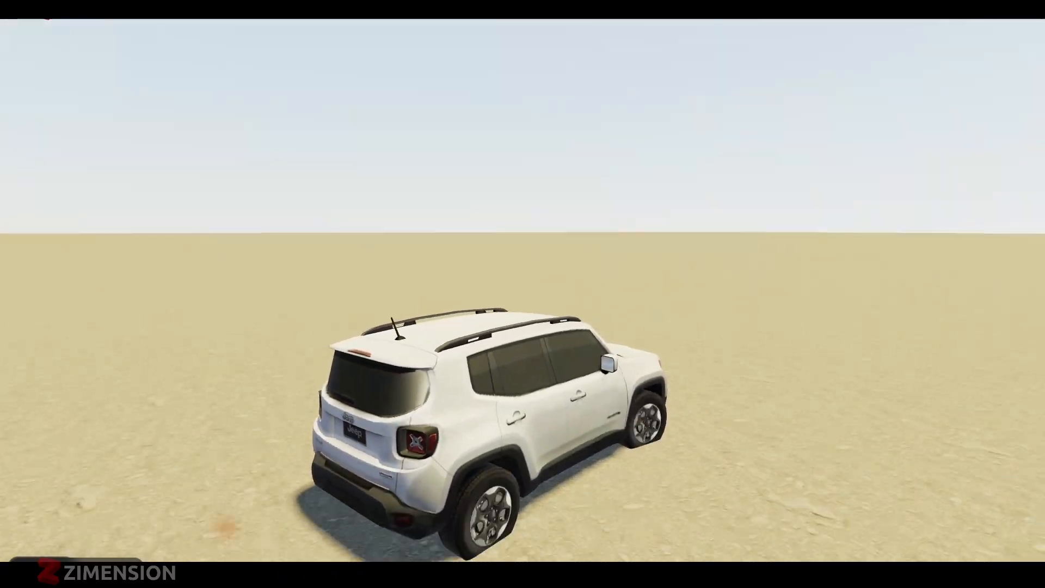
Steer the Jeep through several more turns on the open ground, and exit play mode back to the editor
key("a")
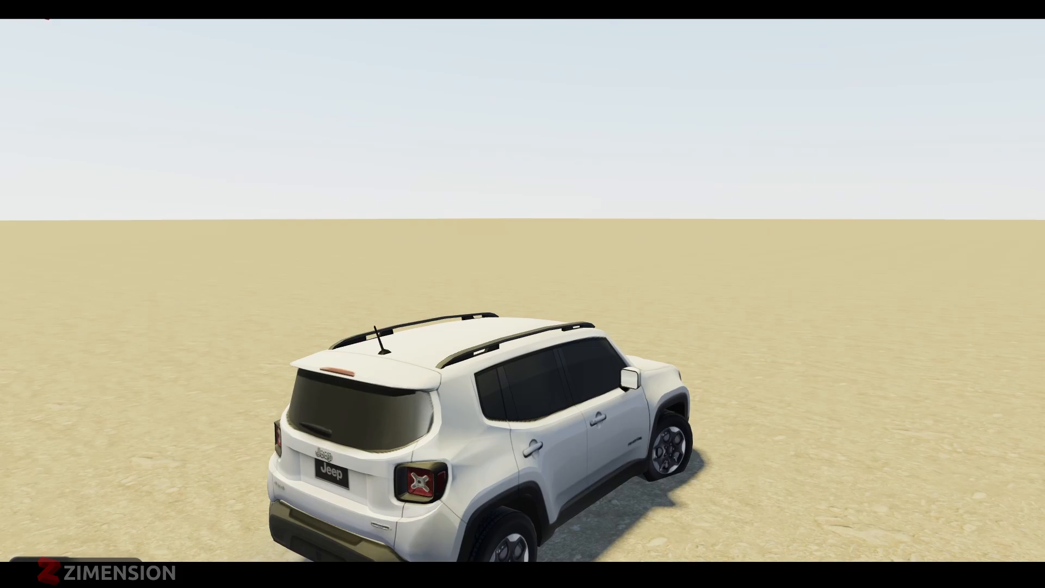
key("a")
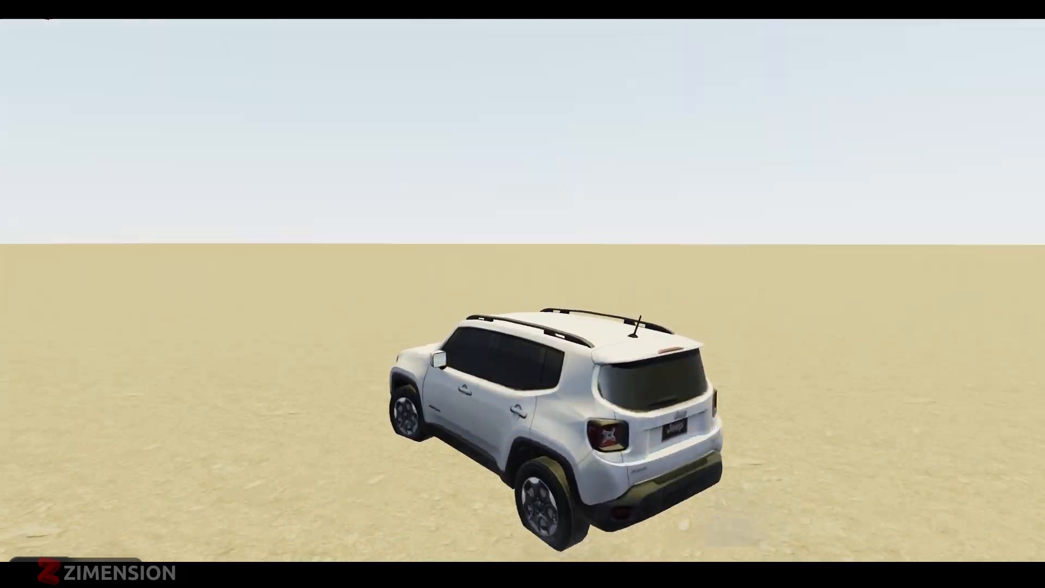
key("a")
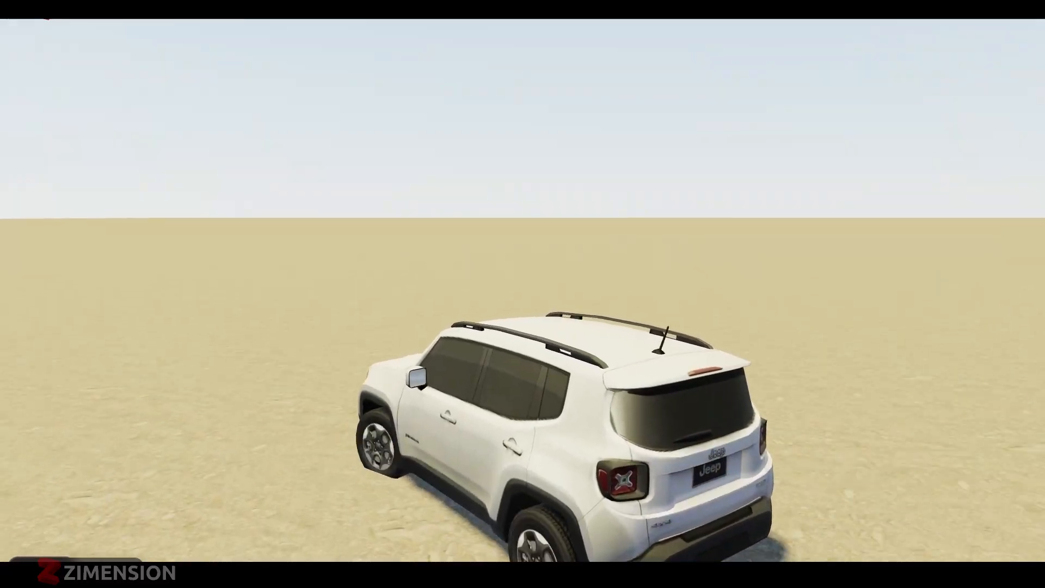
key("a")
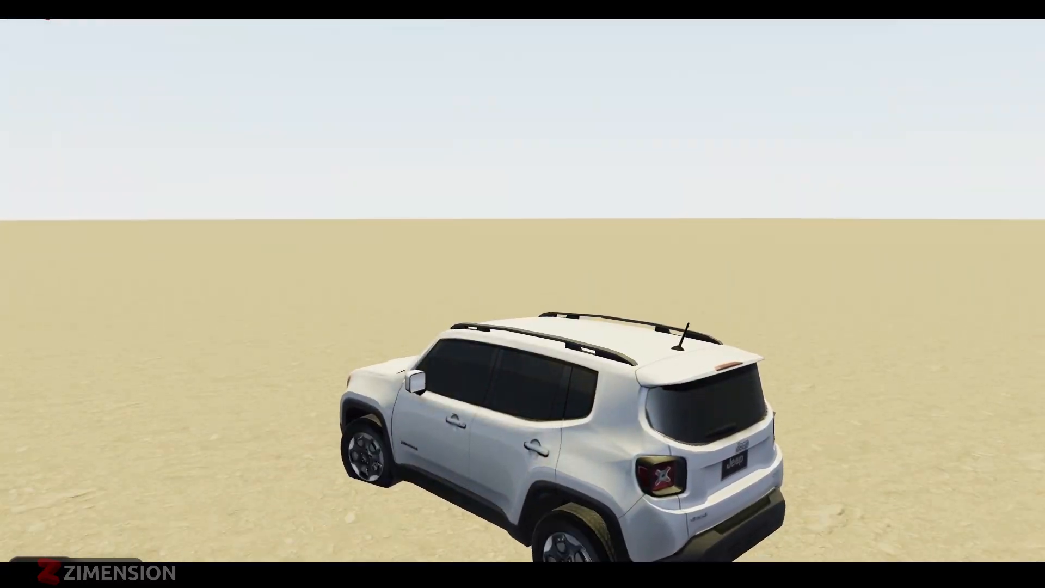
key("Escape")
left_click(524, 285)
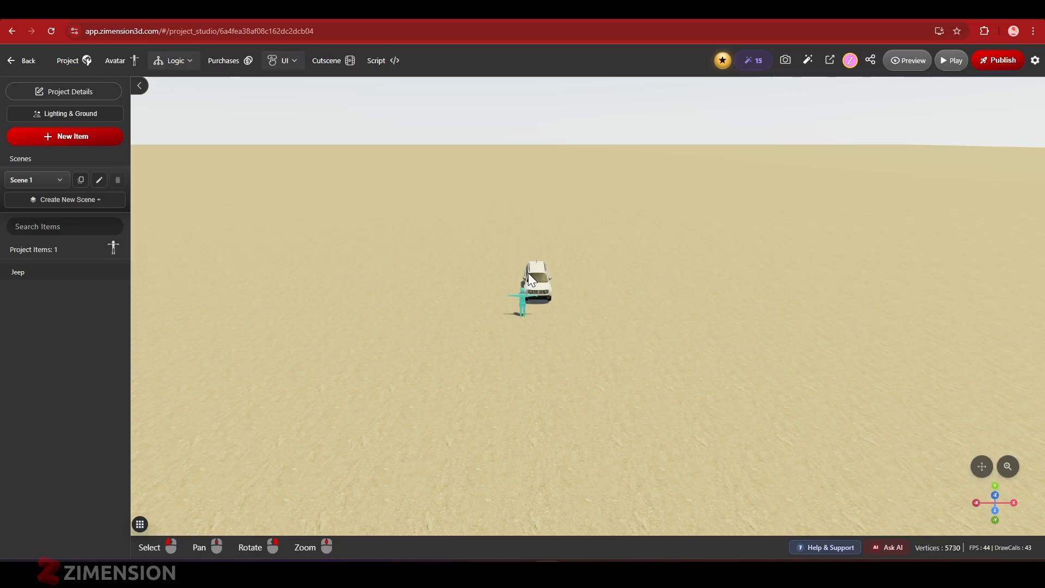
Search the item library for "ramp" and add Ramp 2 to the project
left_click(71, 139)
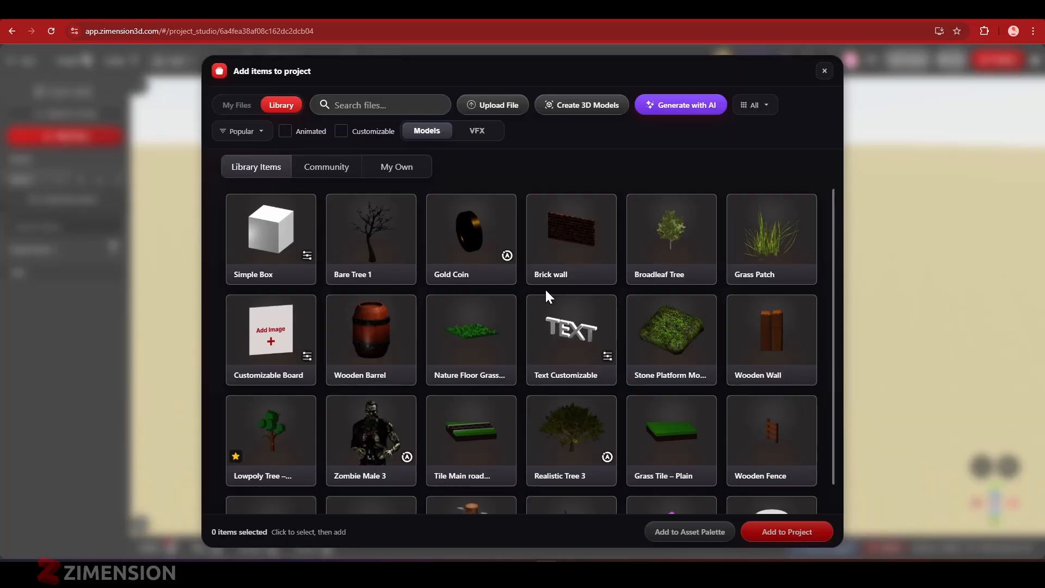
scroll(546, 296, "down", 2)
scroll(532, 322, "down", 3)
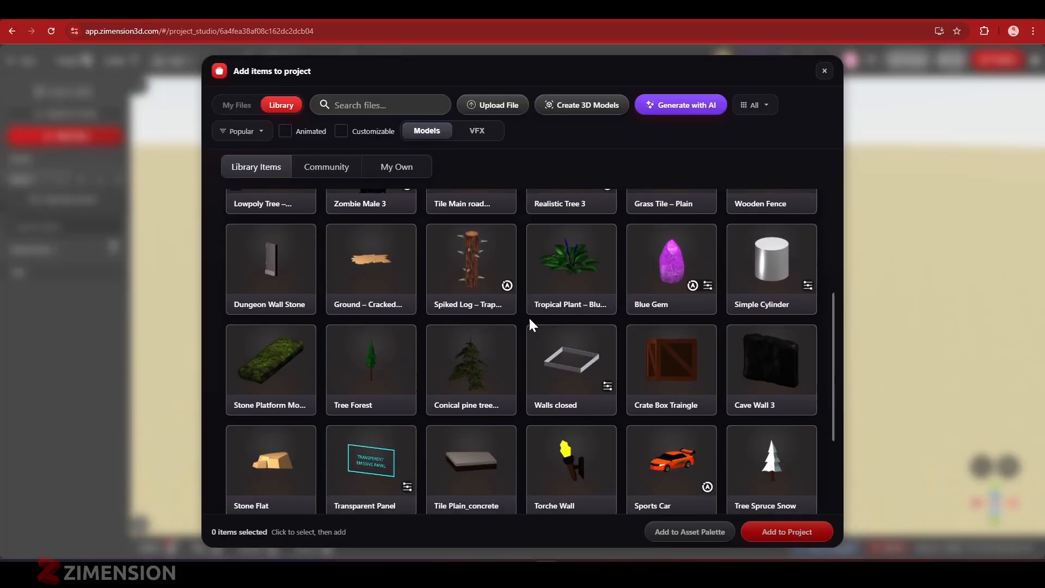
type("ra")
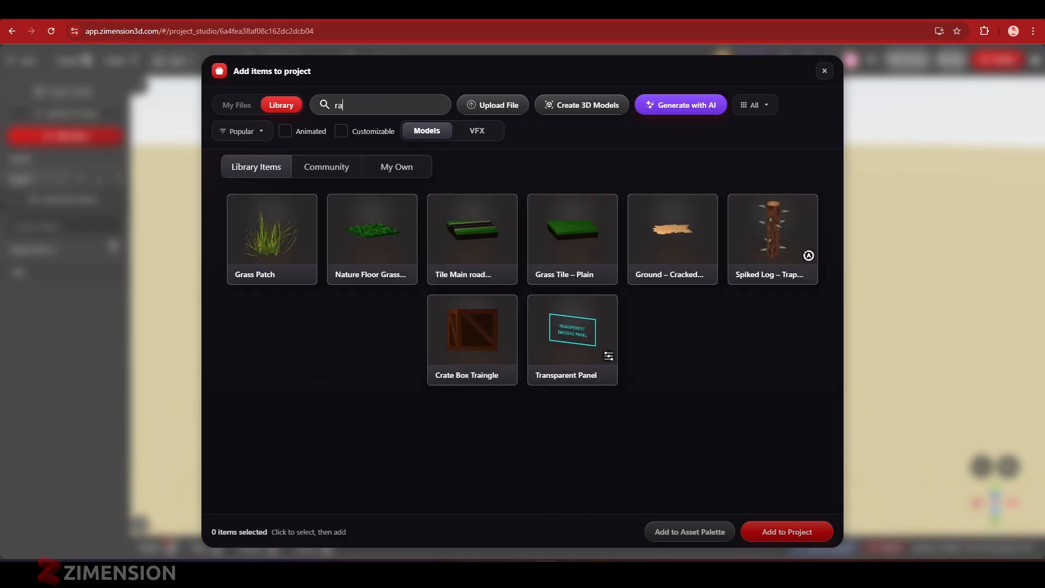
type("mp")
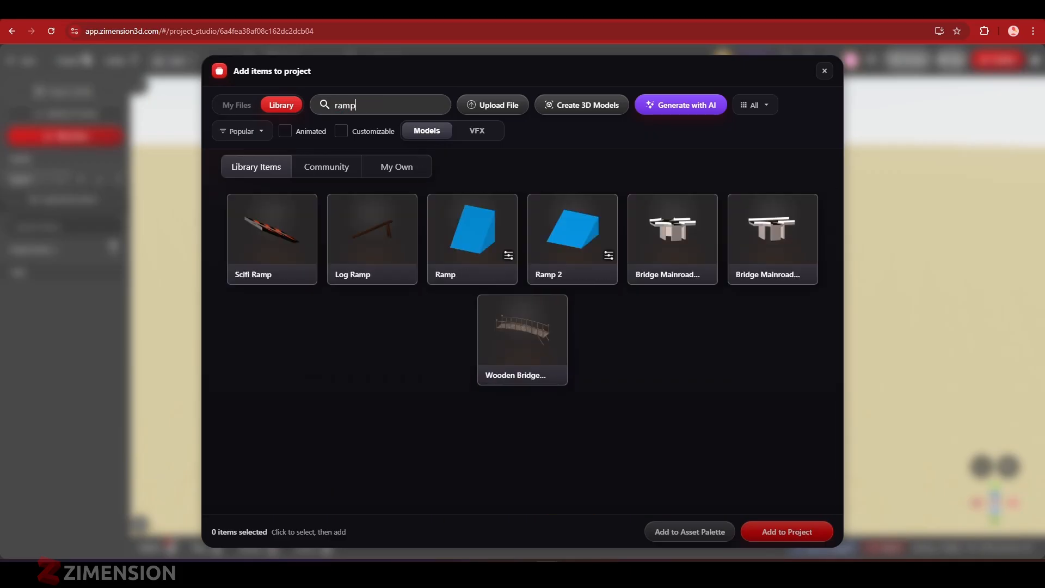
left_click(582, 239)
left_click(786, 536)
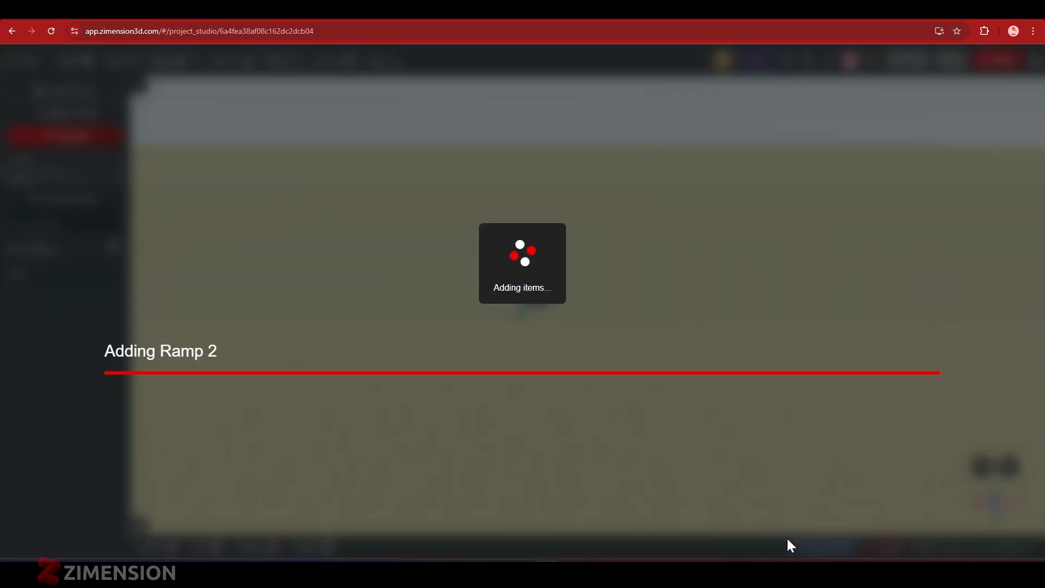
Scale Ramp 2 up uniformly to about 11.8 and tilt it about -5.09 degrees around X
left_click(1003, 209)
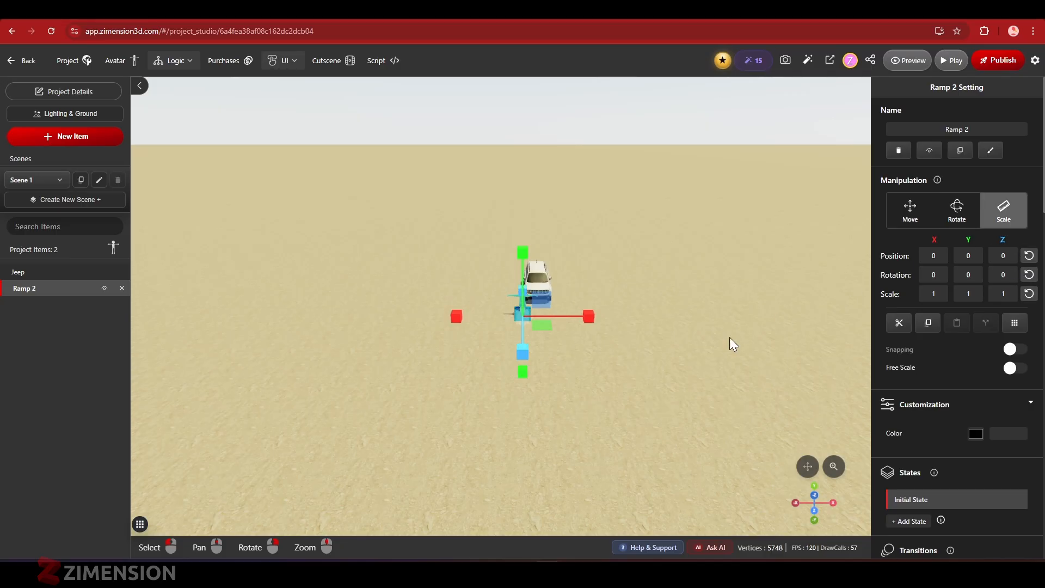
left_click_drag(596, 315, 926, 315)
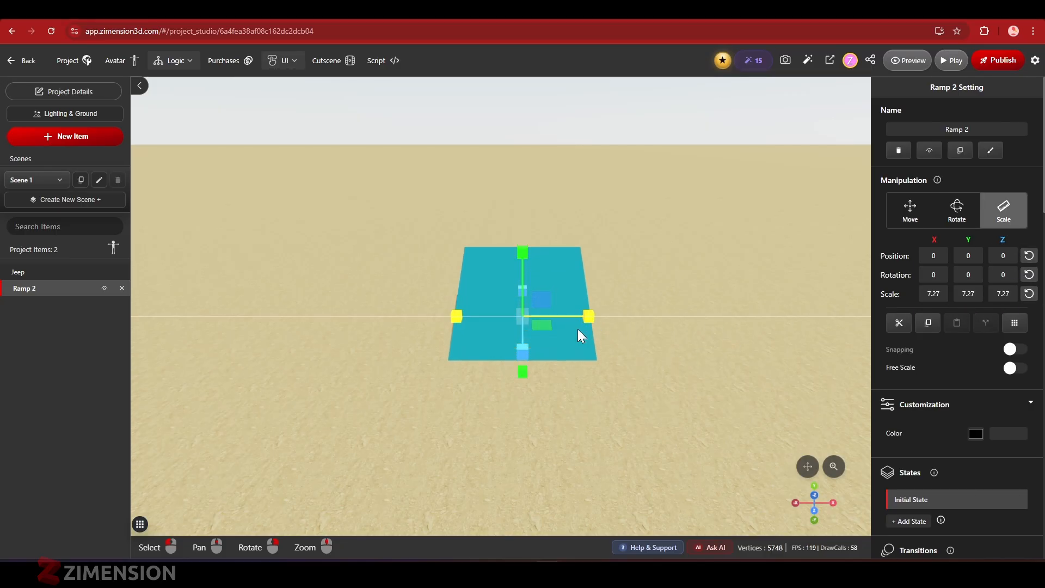
left_click_drag(585, 318, 531, 326)
left_click(957, 210)
left_click(910, 210)
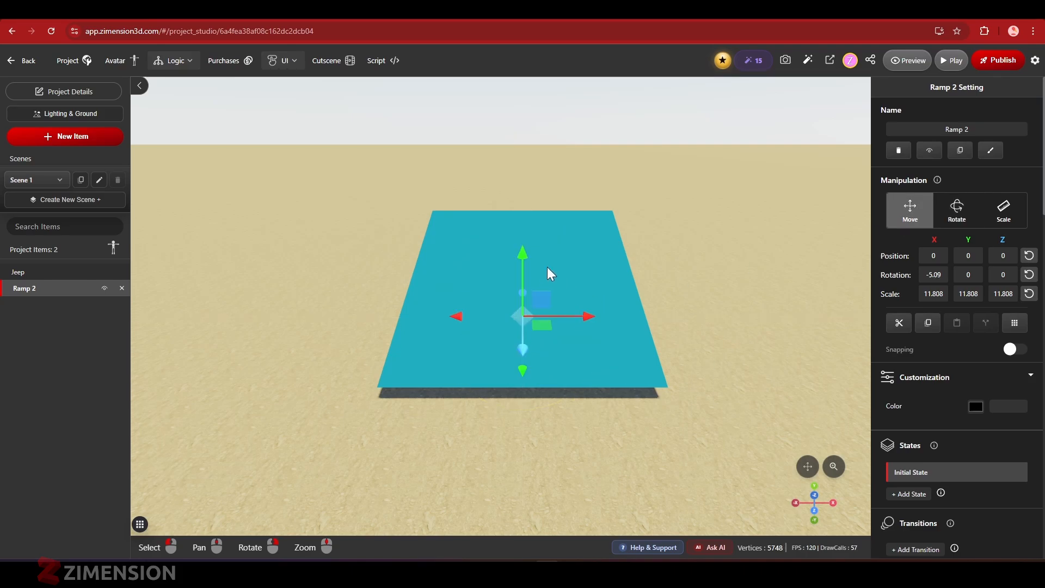
Move the ramp to about Y -0.844 and Z 7.526, and rotate it about 178.46 degrees around Y
left_click_drag(521, 266, 529, 401)
right_click_drag(529, 400, 472, 415)
left_click(954, 212)
left_click_drag(478, 397, 418, 396)
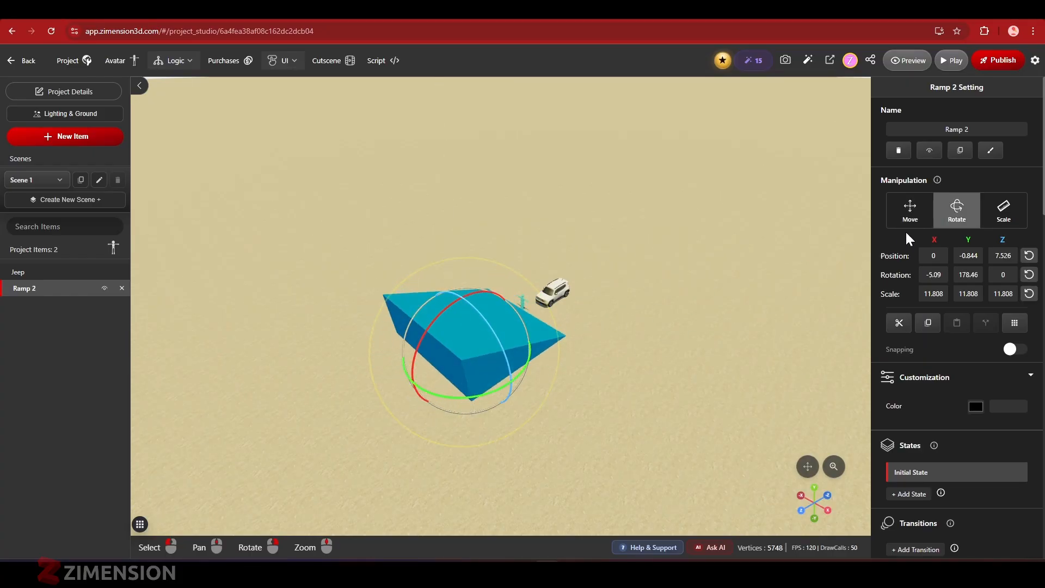
Move the ramp farther away from the Jeep along Z, to about 41.9
left_click(909, 210)
scroll(641, 287, "down", 5)
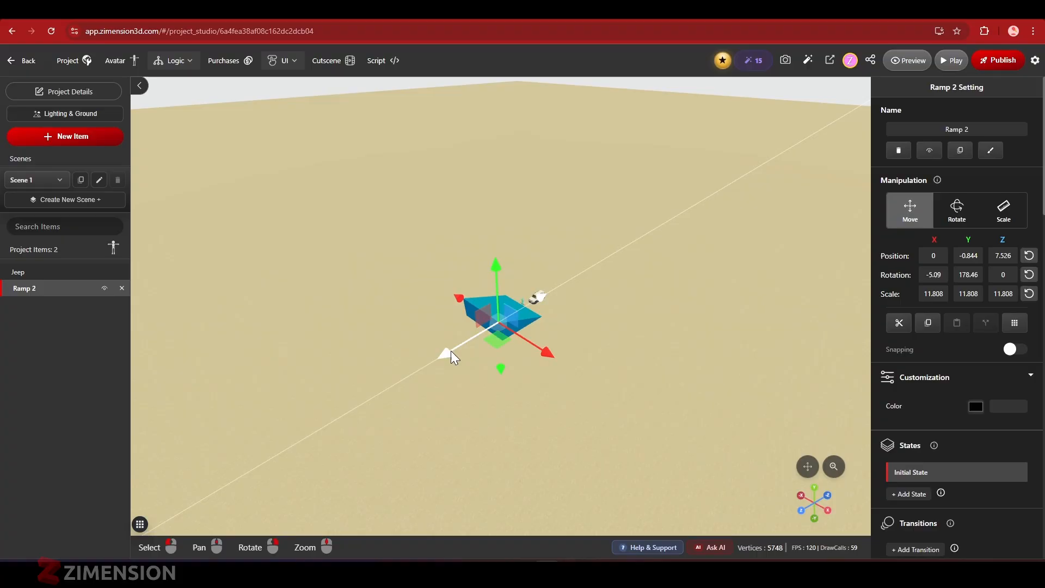
left_click_drag(444, 353, 465, 360)
middle_click_drag(465, 360, 490, 272)
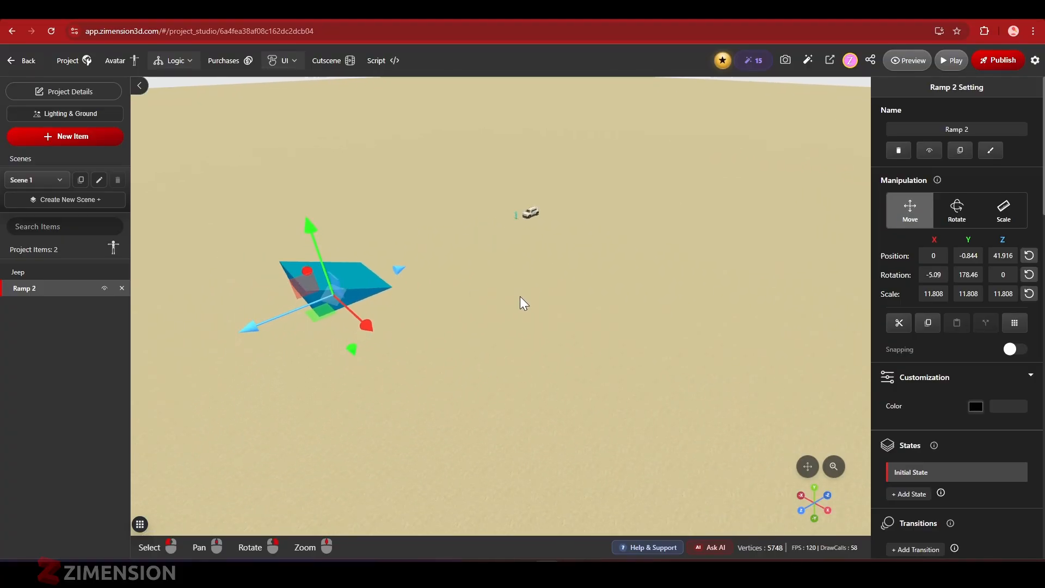
Set the ramp's custom color to red #d34545
left_click(976, 406)
left_click_drag(941, 427, 944, 452)
left_click_drag(937, 446, 943, 425)
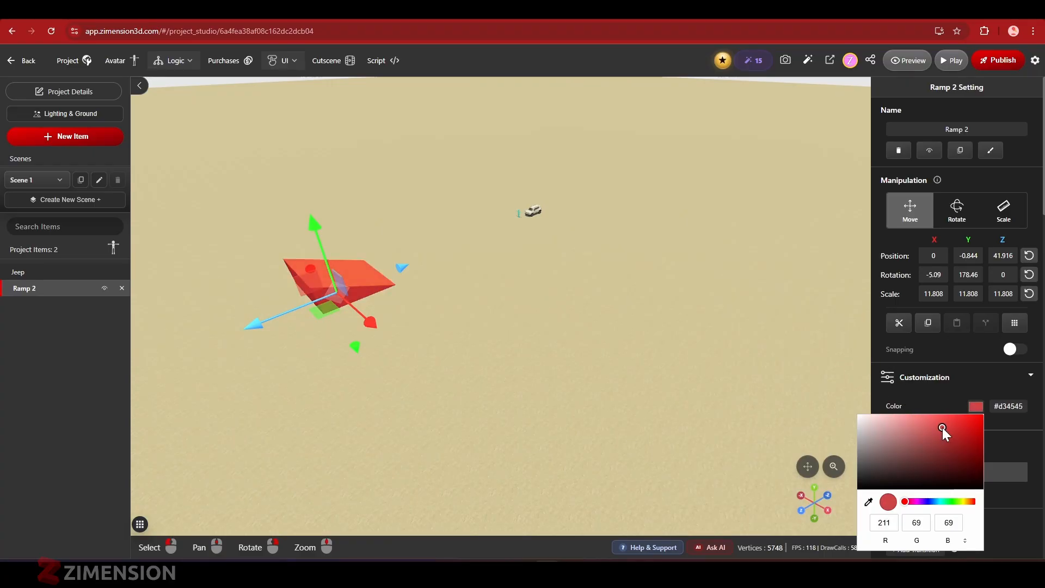
left_click(473, 259)
left_click_drag(472, 259, 345, 181)
Open the library for adding a new item and look through its models for a terrain piece
left_click(94, 140)
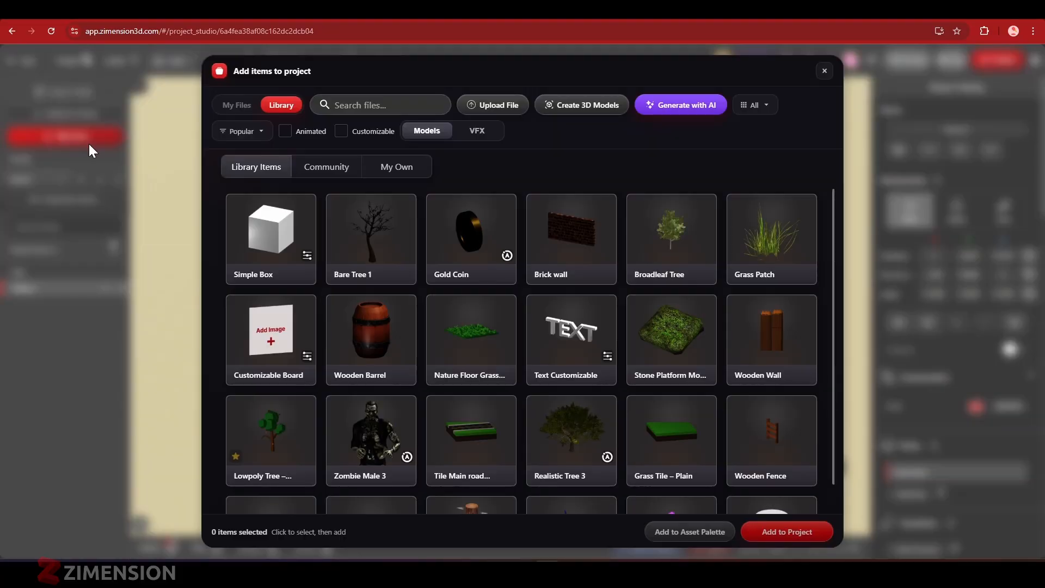
scroll(630, 366, "down", 6)
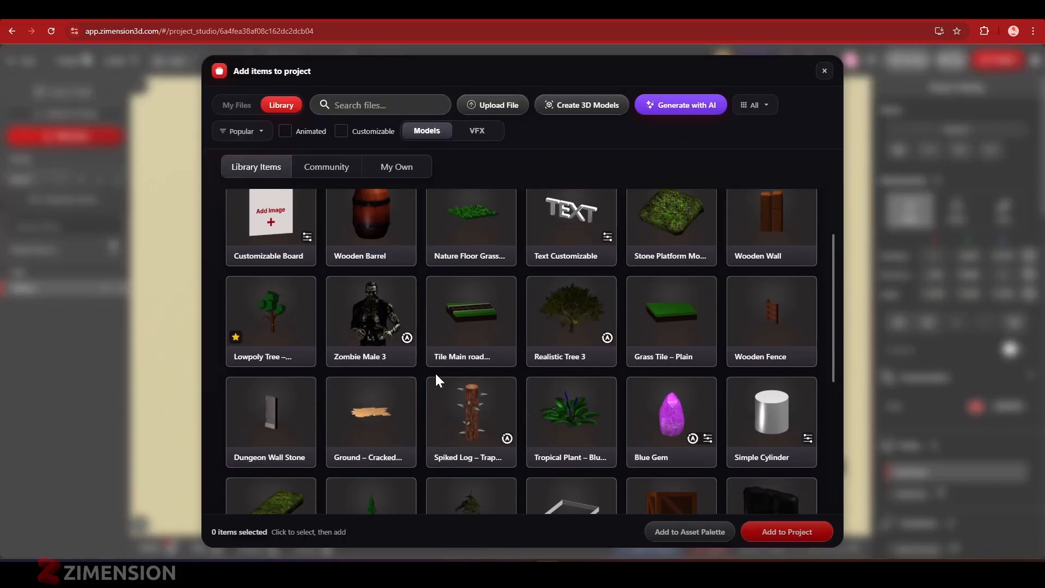
scroll(437, 381, "down", 5)
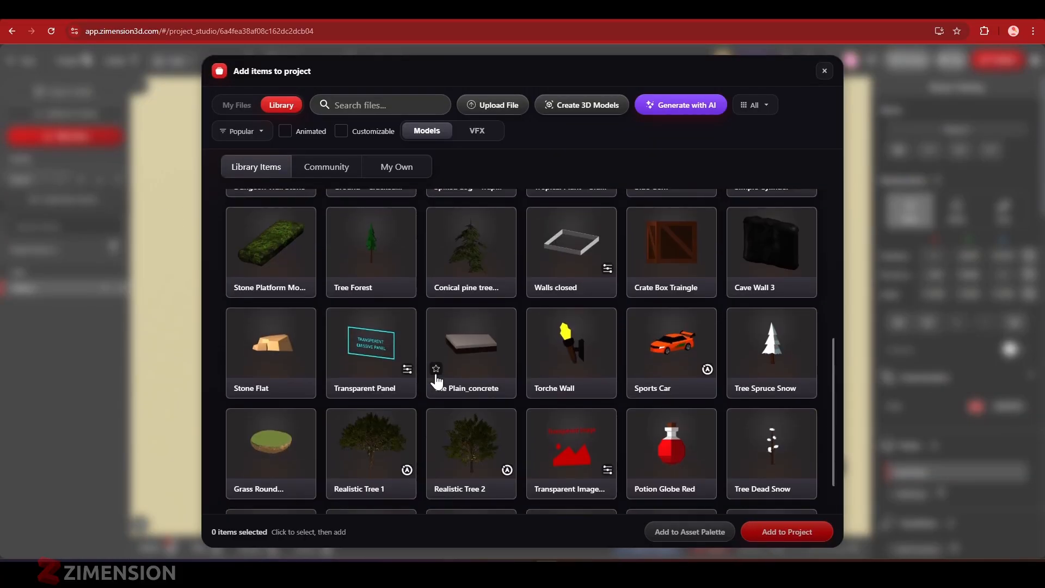
scroll(517, 333, "down", 5)
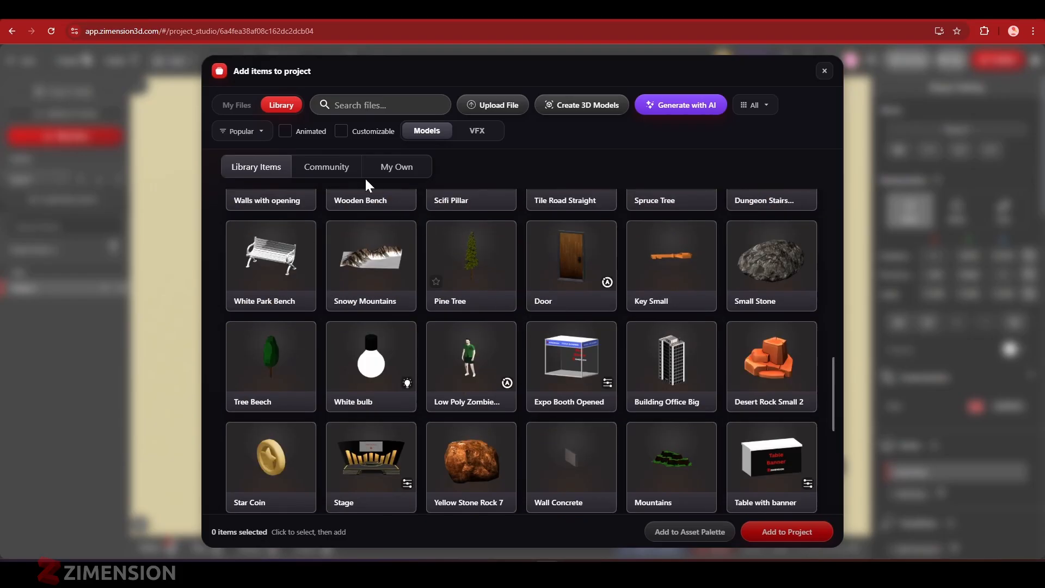
type("ter")
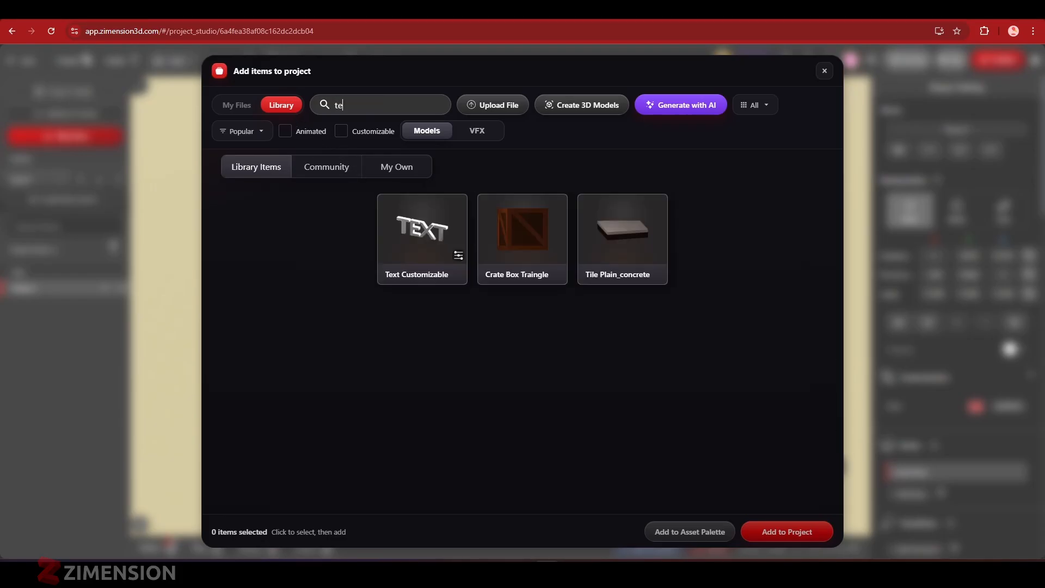
key("BackSpace")
key("BackSpace")
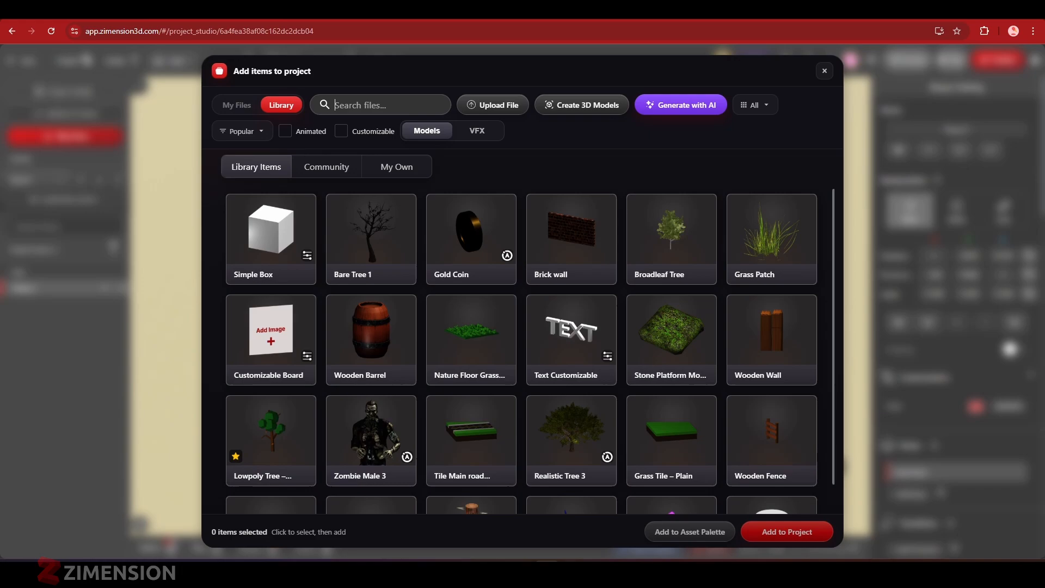
Filter the library to the terrains category and add Terrain Land Path to the project
left_click(749, 109)
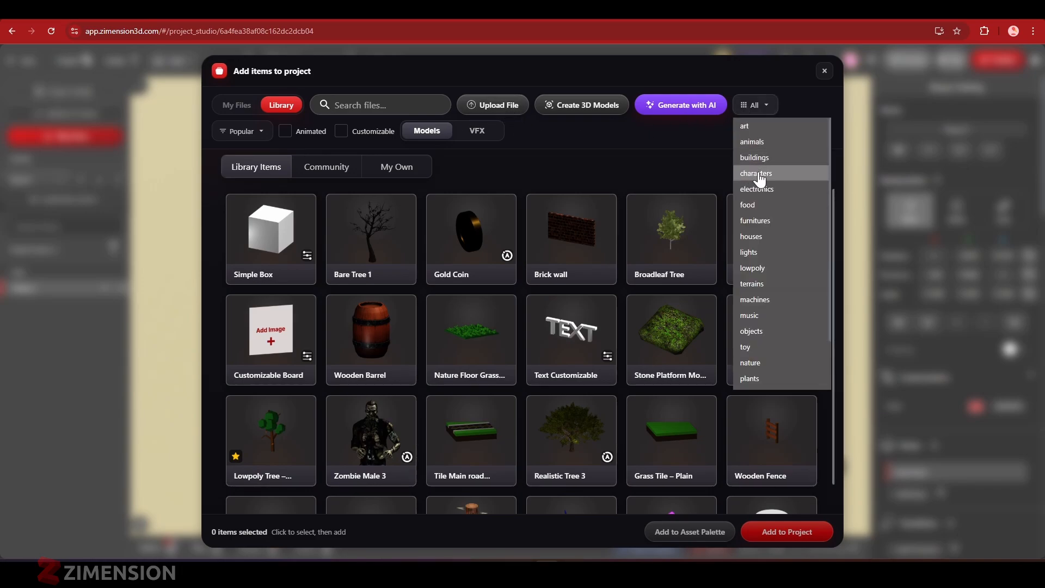
left_click(768, 285)
scroll(447, 294, "down", 6)
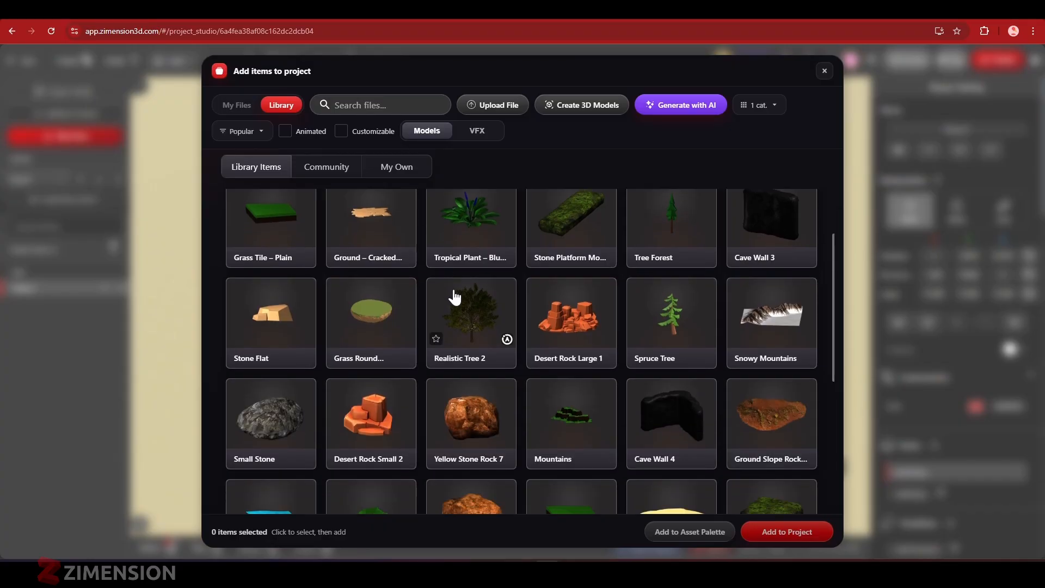
scroll(539, 322, "down", 3)
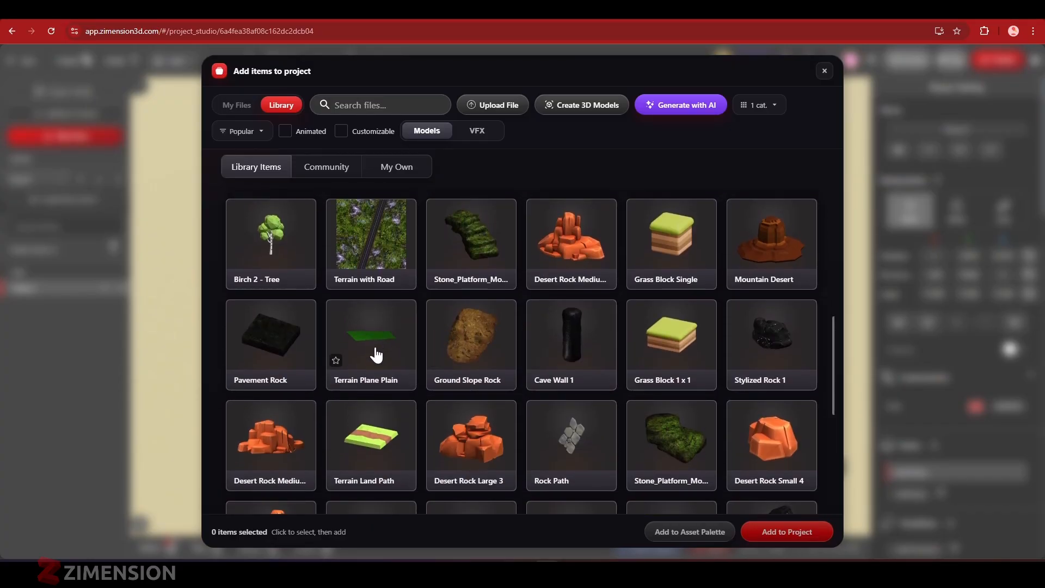
scroll(386, 351, "down", 2)
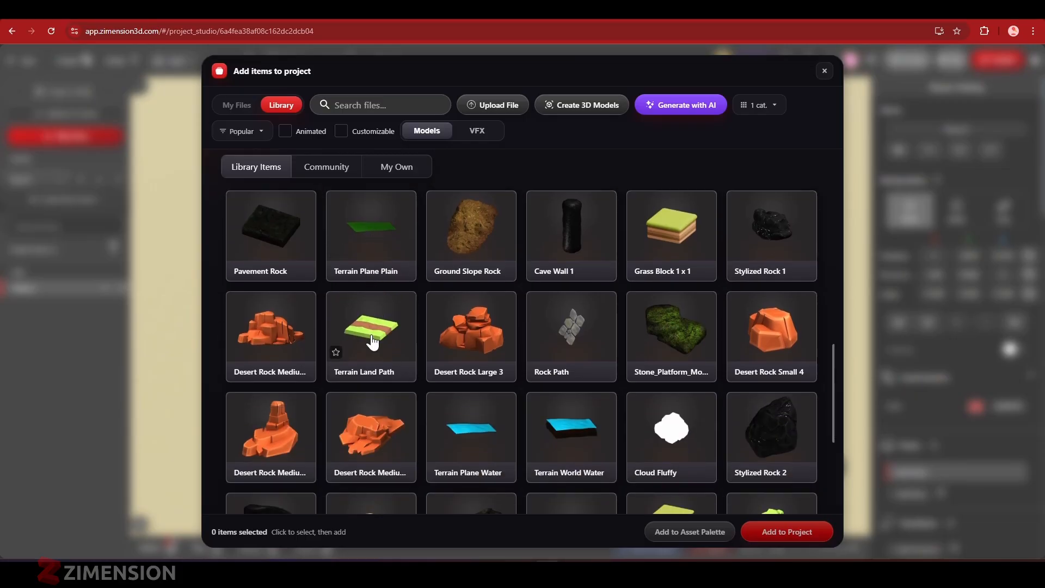
left_click(372, 343)
left_click(767, 532)
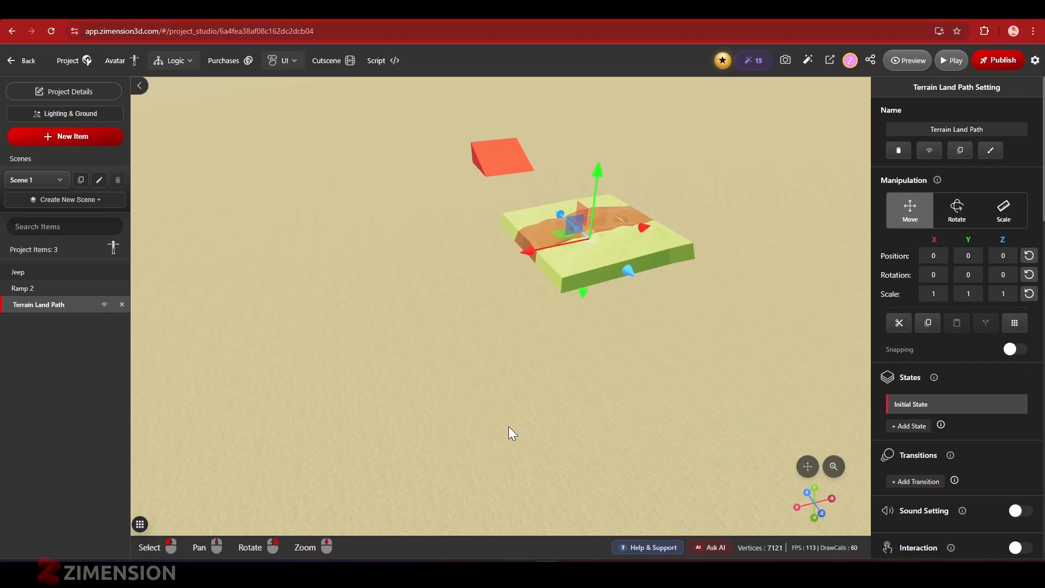
Scale Terrain Land Path uniformly to about 1.684 and place it beside the Jeep at about X 27.289, Y -3.557, partly sunk into the ground
left_click_drag(525, 257, 323, 276)
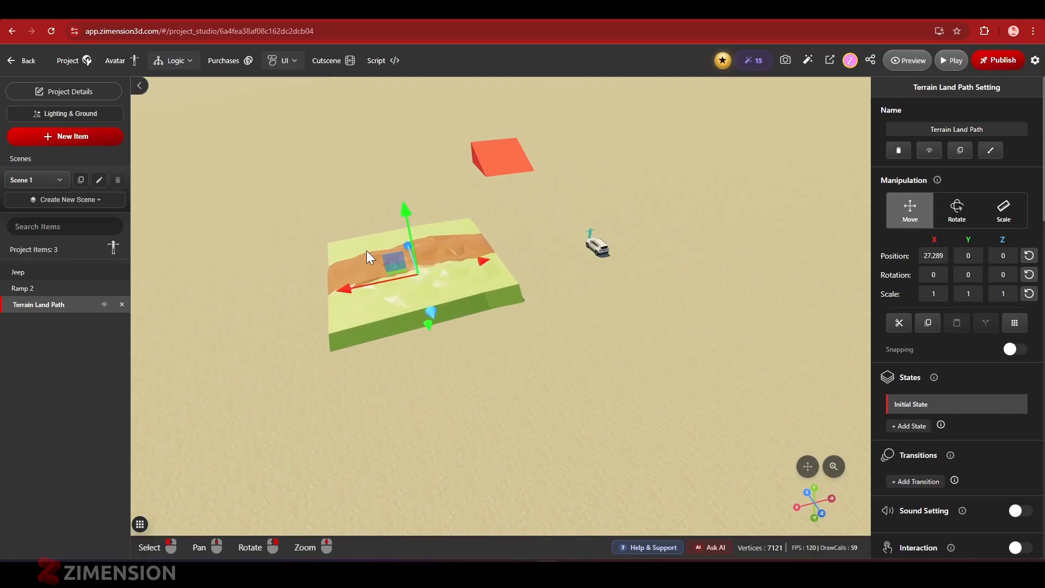
left_click_drag(407, 213, 403, 233)
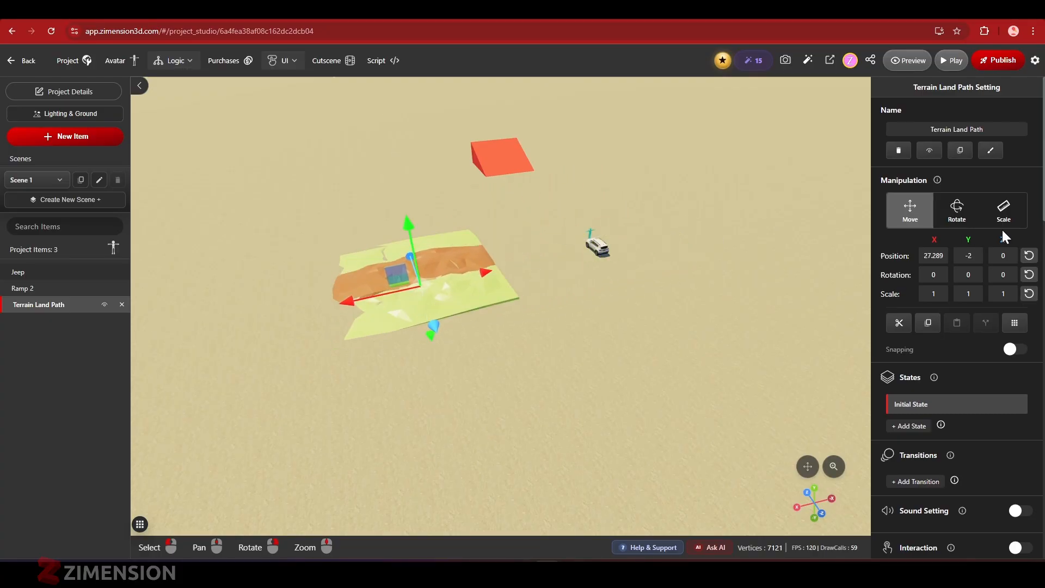
left_click(1003, 210)
left_click_drag(507, 270, 608, 327)
scroll(481, 270, "down", 5)
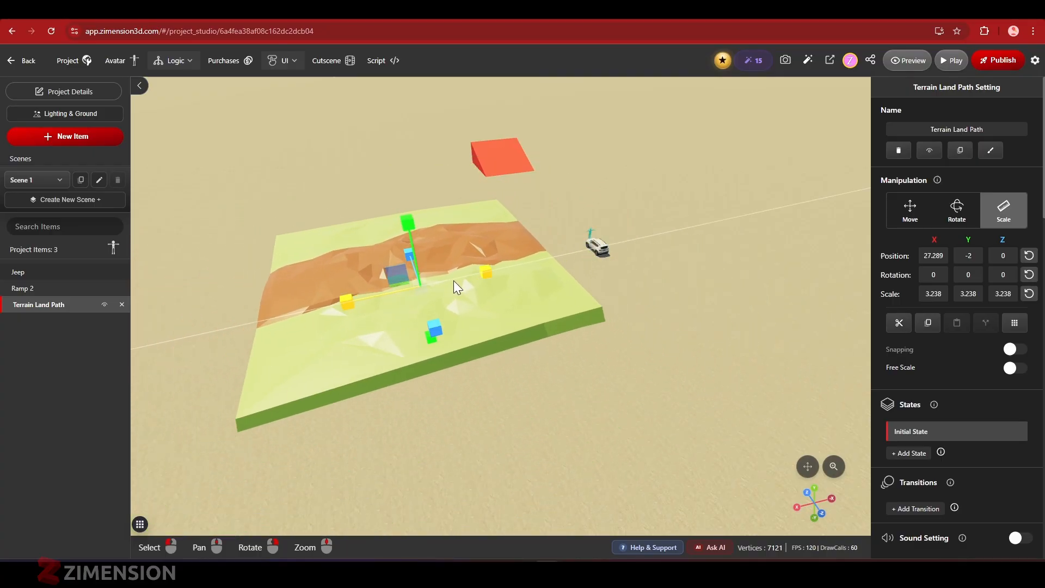
key("w")
left_click_drag(409, 235, 433, 337)
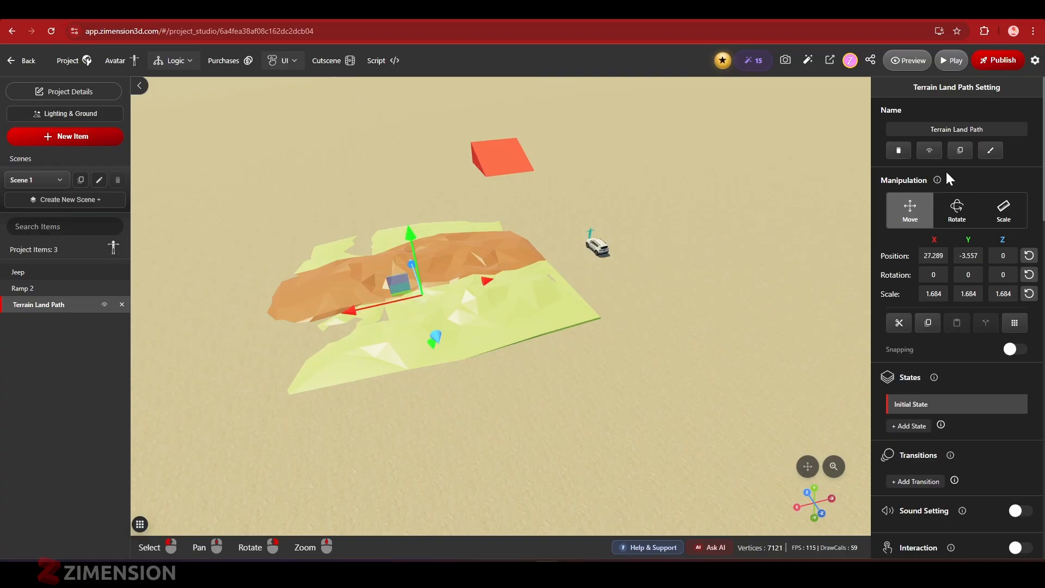
Start play mode with the ramp and terrain in the scene and get the avatar into the Jeep
left_click(951, 61)
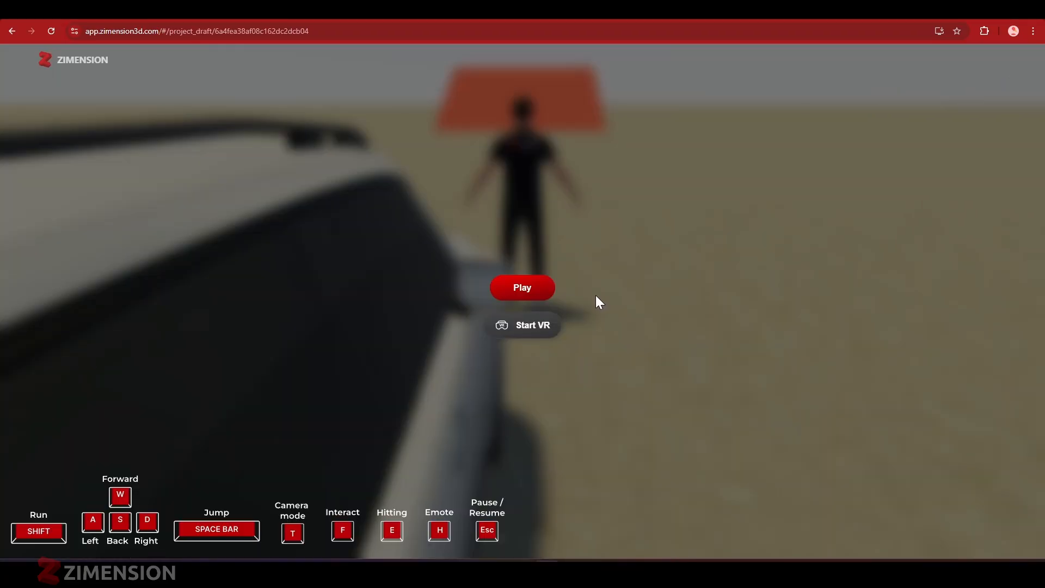
left_click(522, 286)
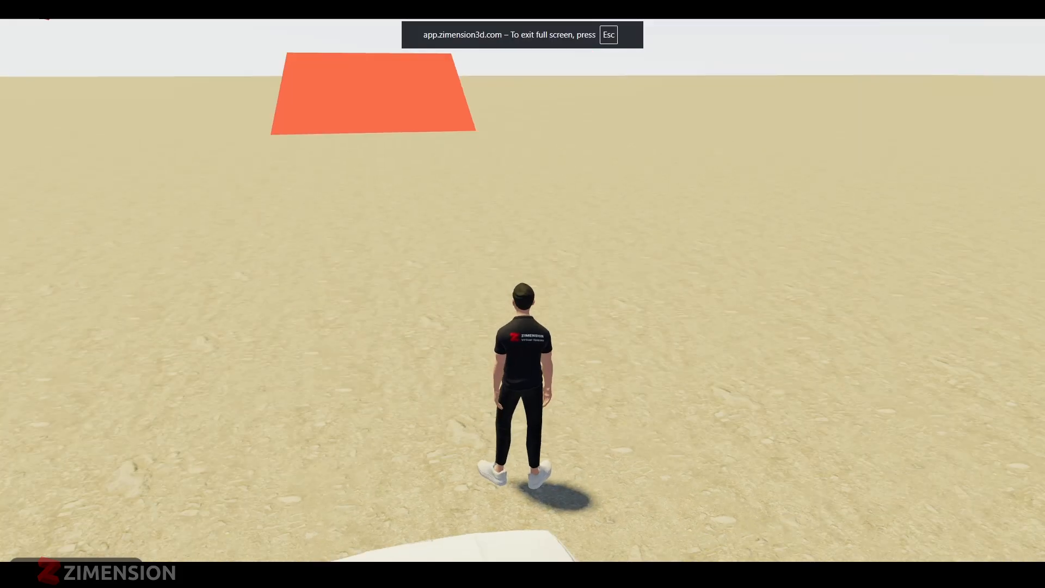
key("w")
key("e")
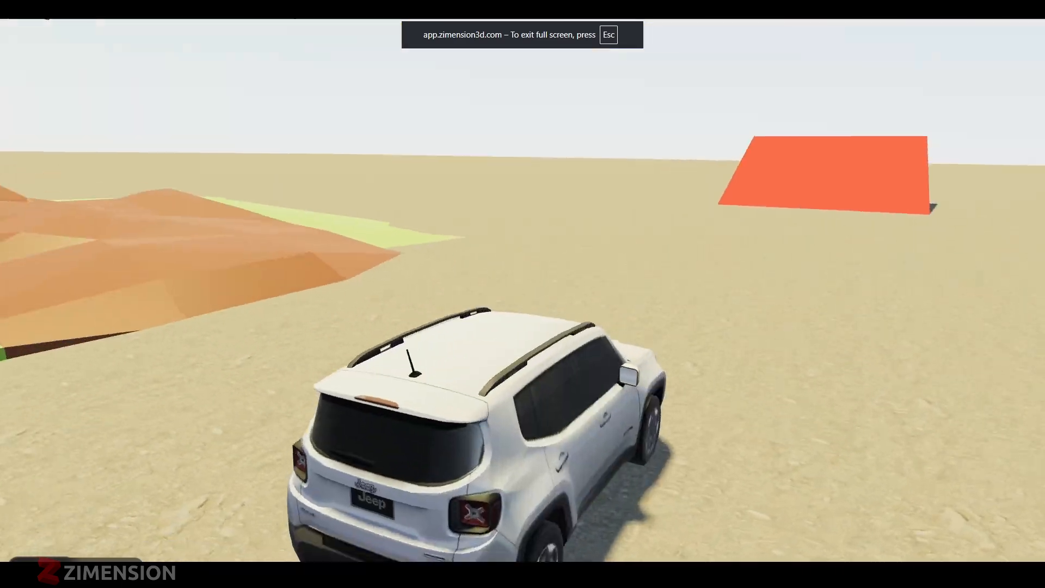
Test-drive the Jeep over the ramp, reset it upright after the jump, and steer it back around toward the terrain
key("w")
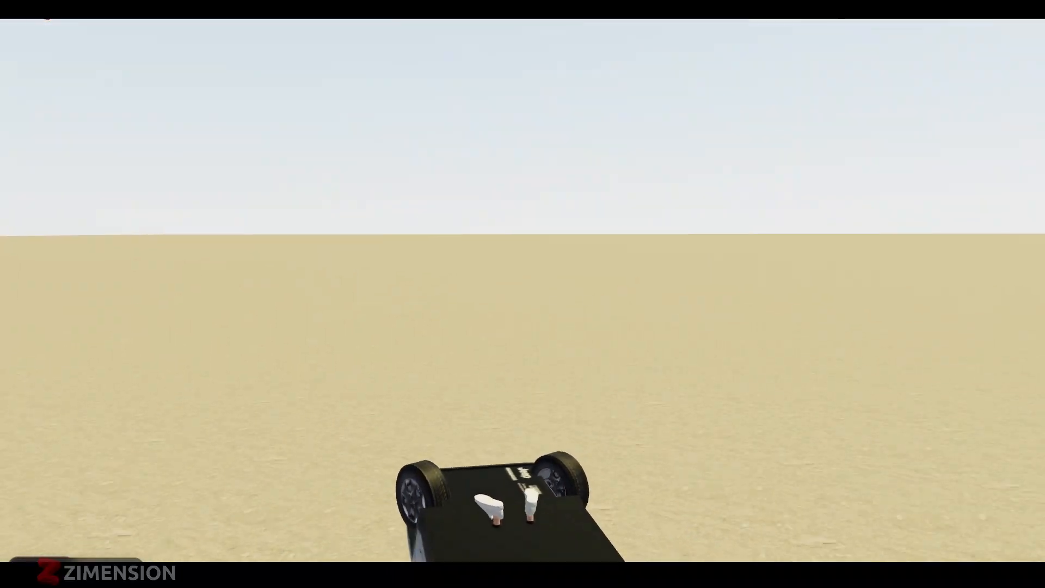
key("r")
key("w")
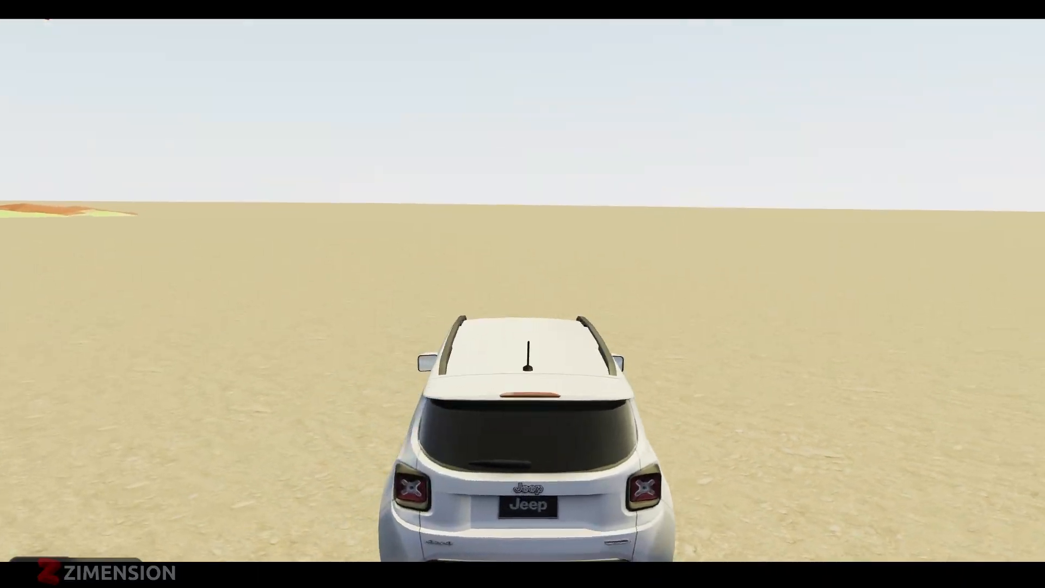
key("a")
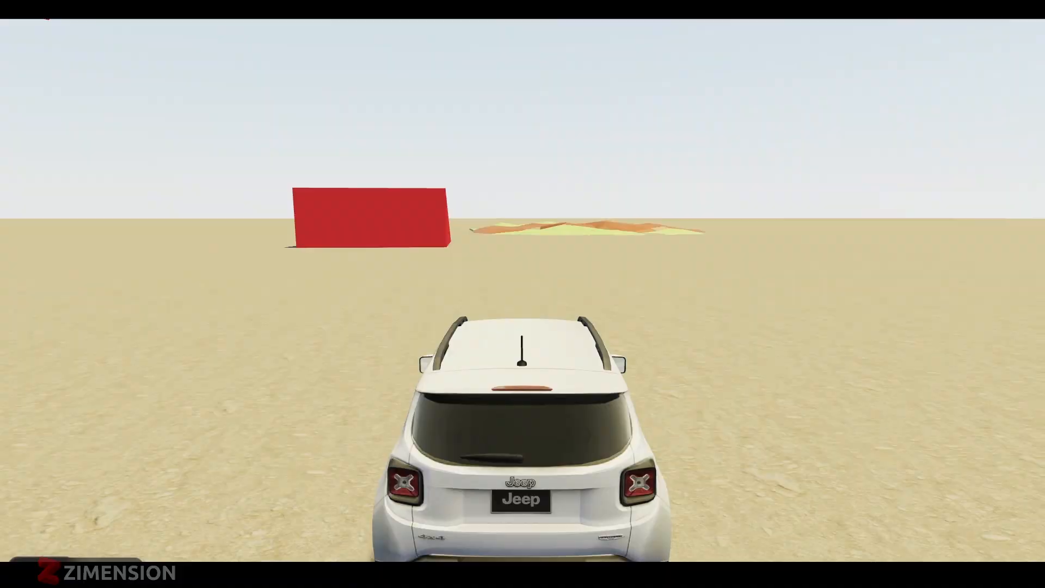
key("d")
key("a")
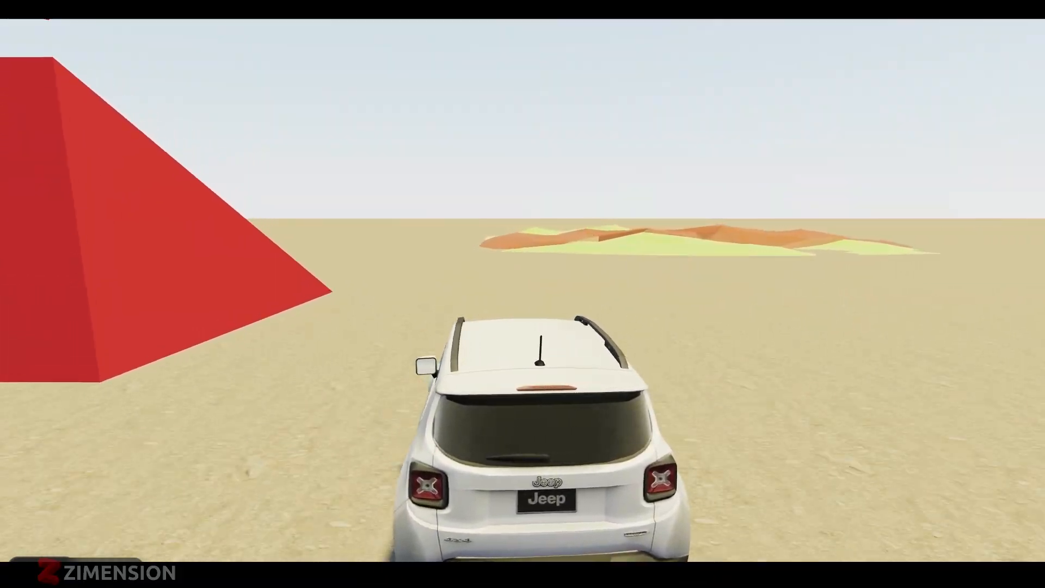
key("d")
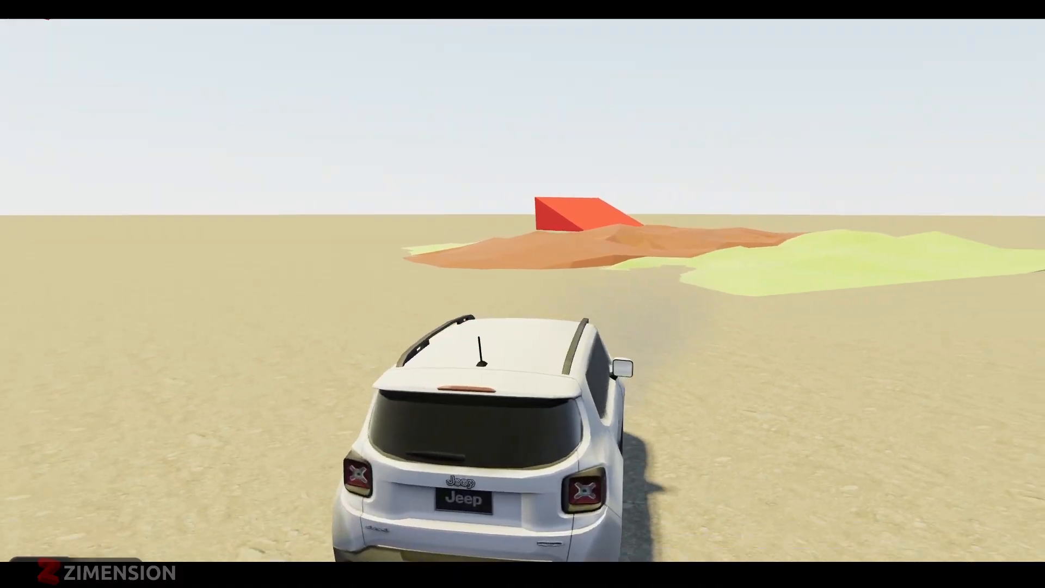
Drive the Jeep across the terrain and onto the ramp, turning it around after the ramp
key("w")
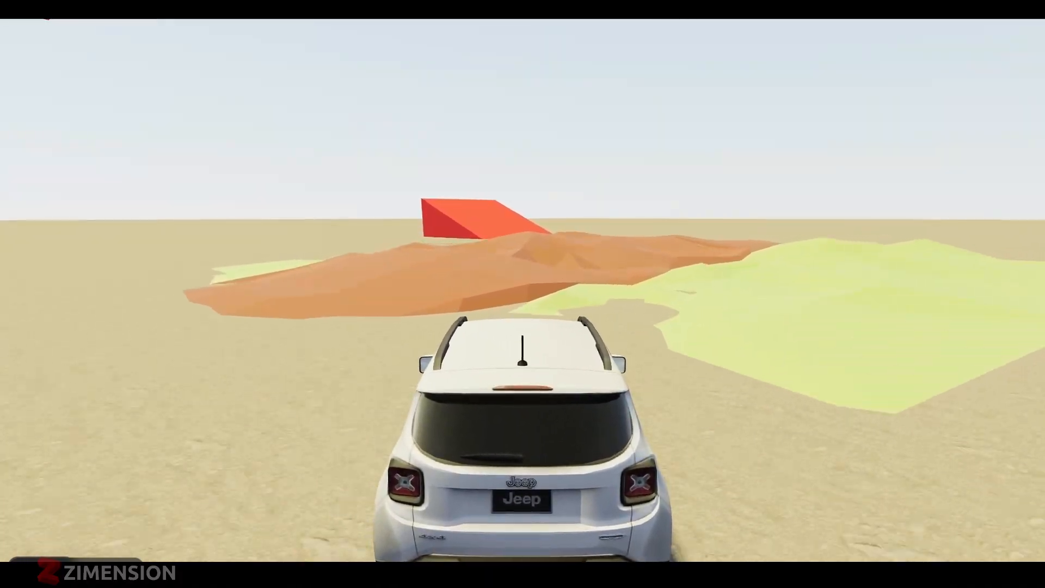
key("w")
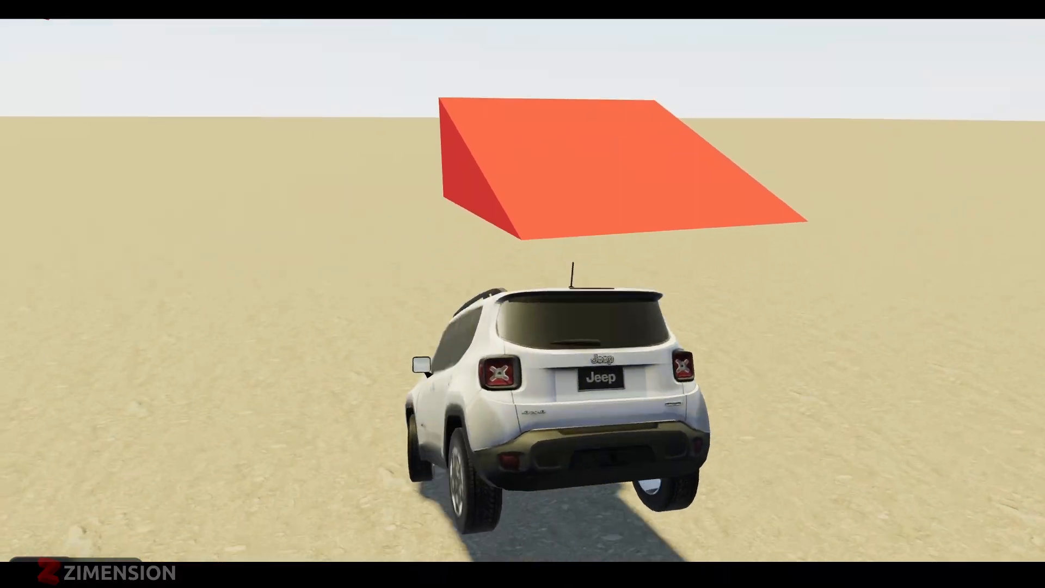
key("w")
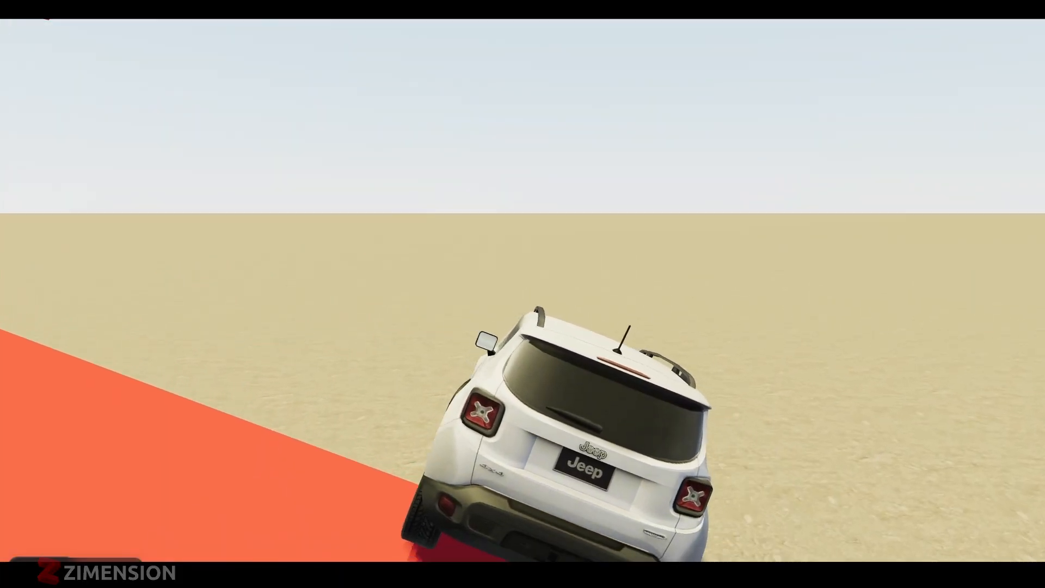
key("w")
key("d")
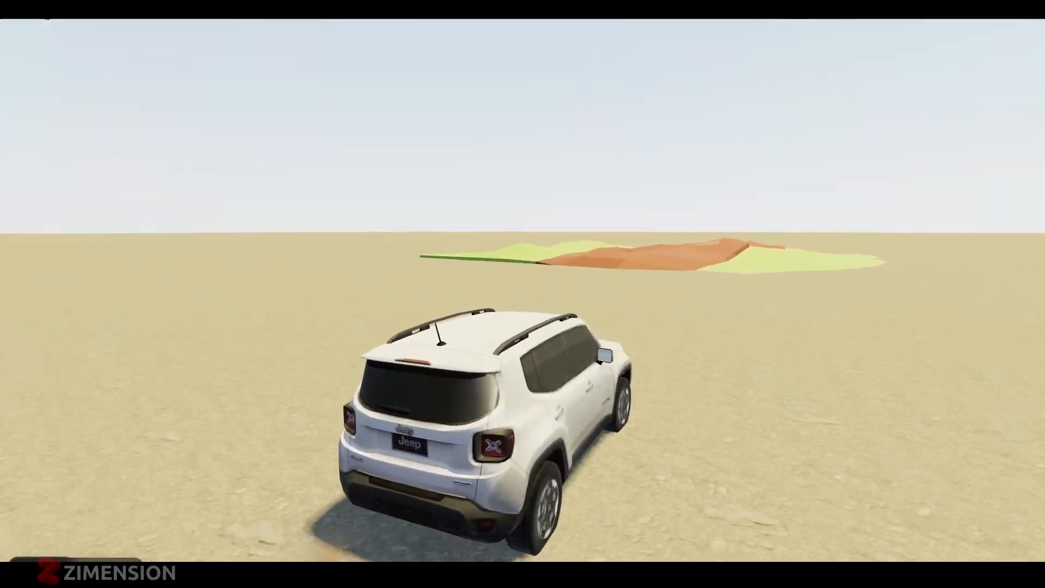
Drive the Jeep over the terrain's orange hills once more and leave play mode for the editor
key("w")
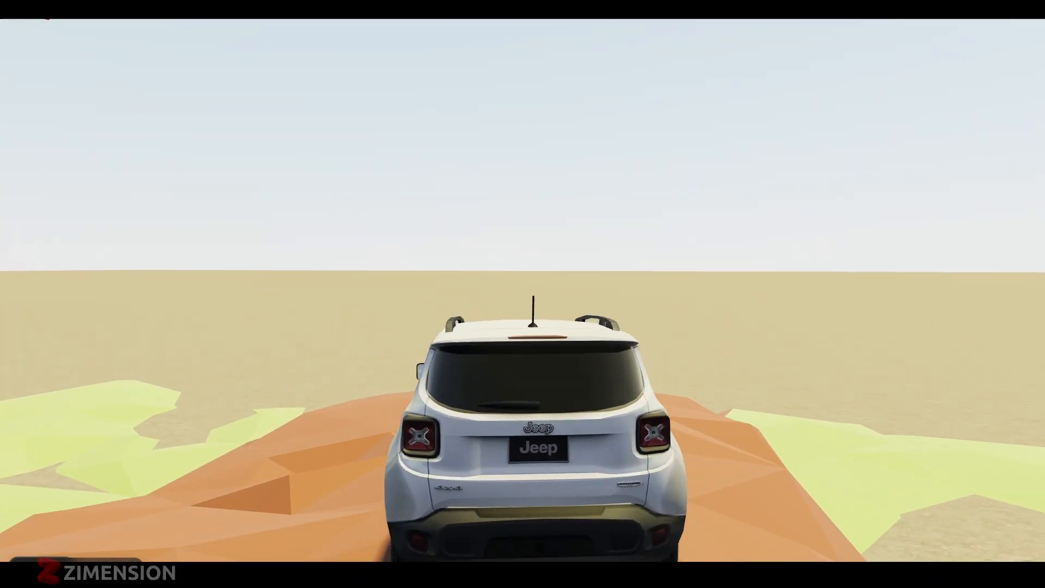
key("w")
key("d")
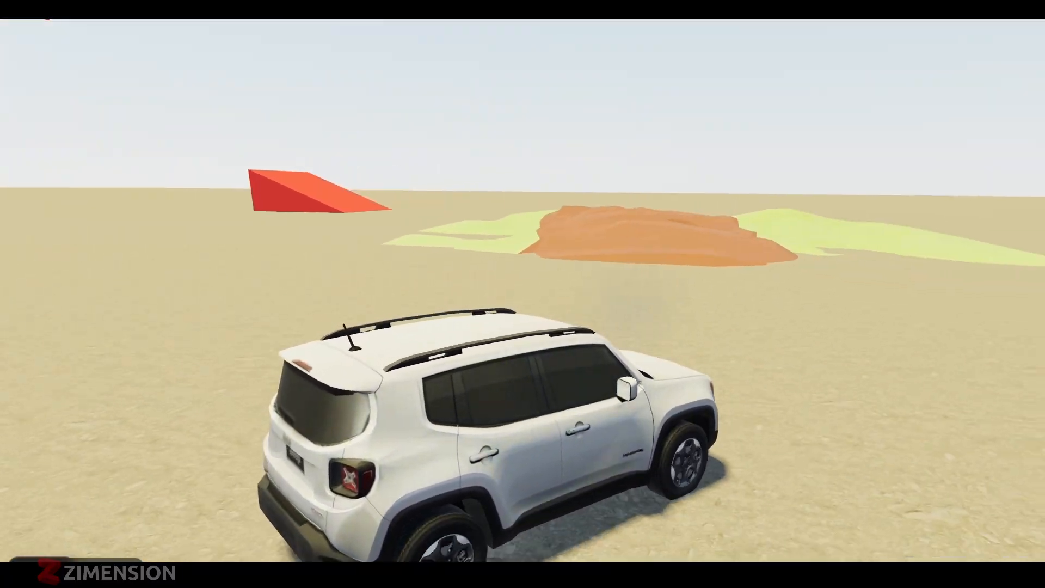
key("d")
key("Escape")
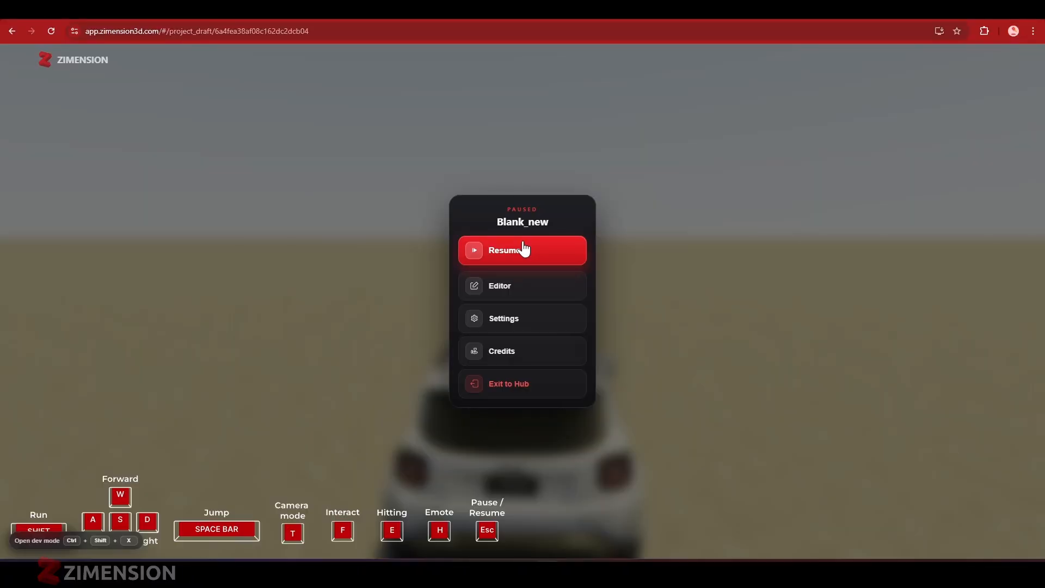
left_click(506, 293)
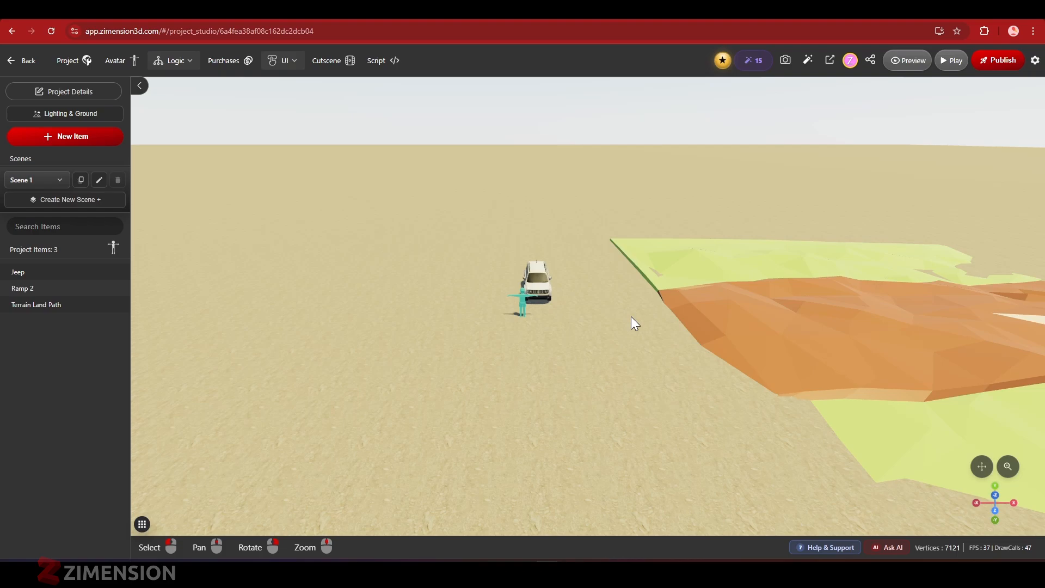
Open the library for adding a new item and sort its models by Newest
scroll(566, 332, "up", 6)
right_click_drag(463, 371, 561, 370)
middle_click_drag(446, 358, 585, 404)
scroll(584, 404, "up", 3)
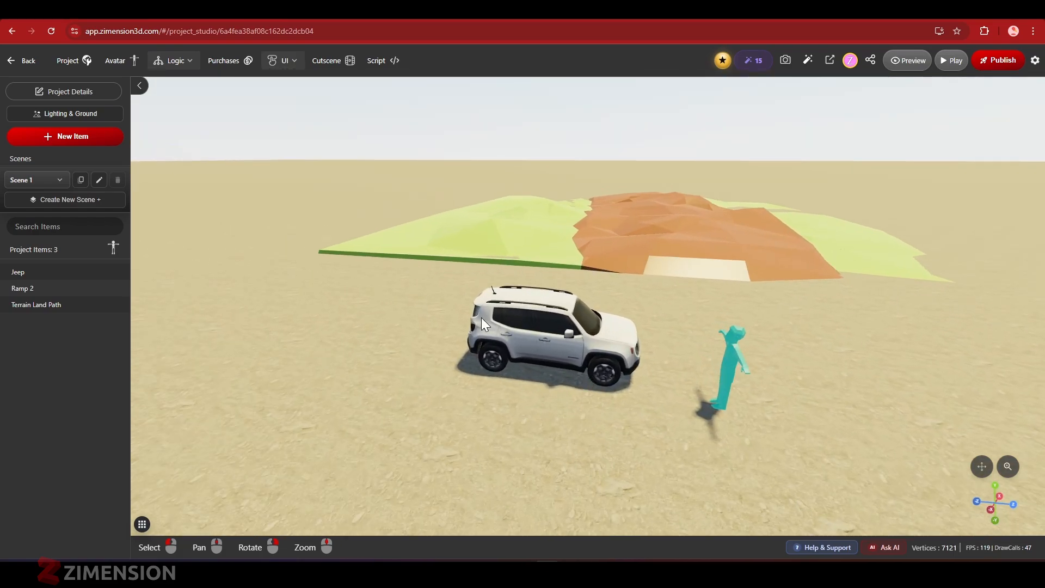
left_click(69, 139)
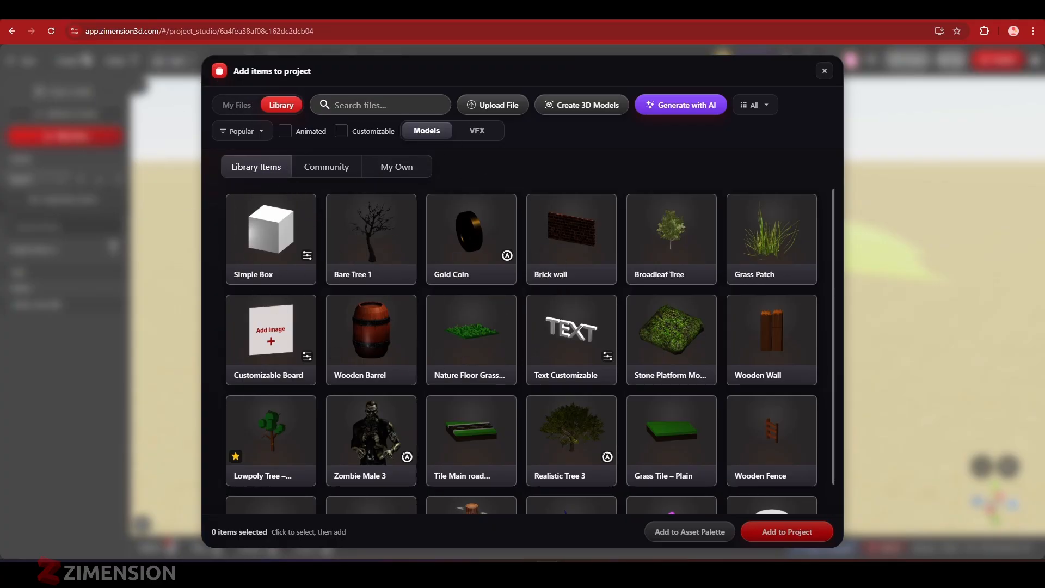
left_click(767, 106)
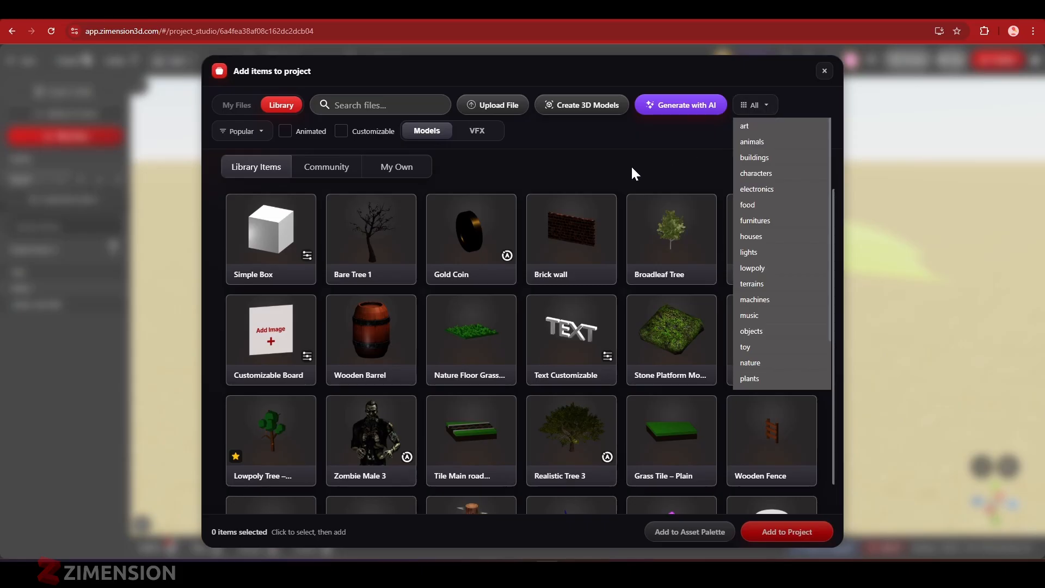
left_click(261, 134)
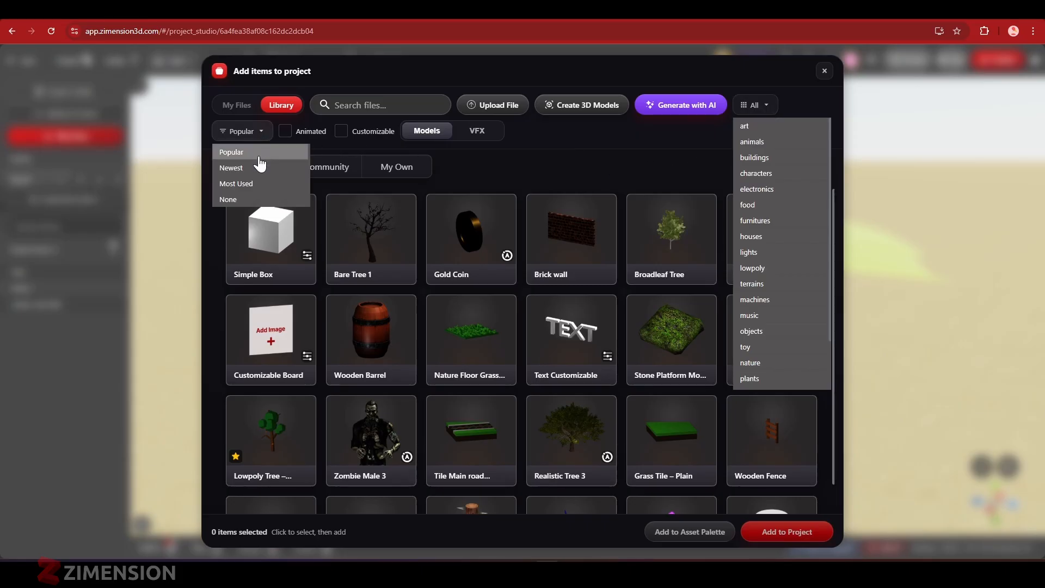
left_click(257, 165)
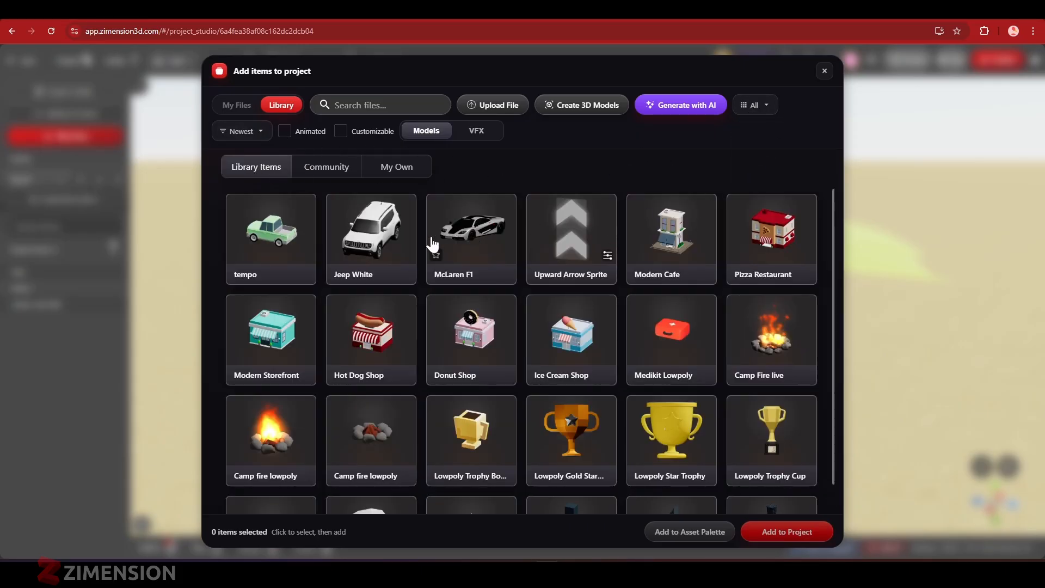
Filter the library to the vehicles category and add the Tractor to the project
scroll(433, 245, "down", 2)
left_click(755, 105)
scroll(781, 327, "down", 2)
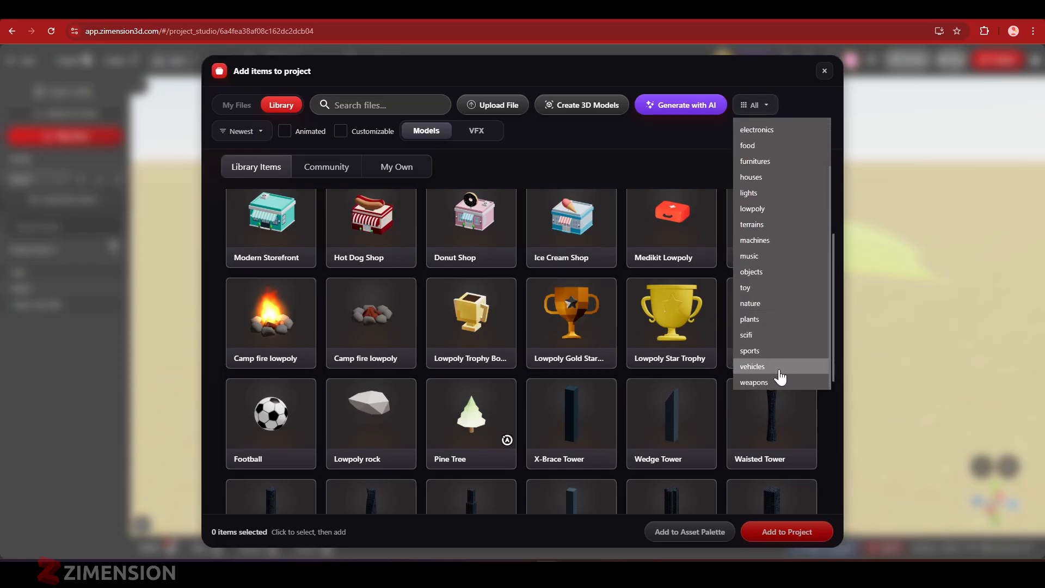
left_click(753, 366)
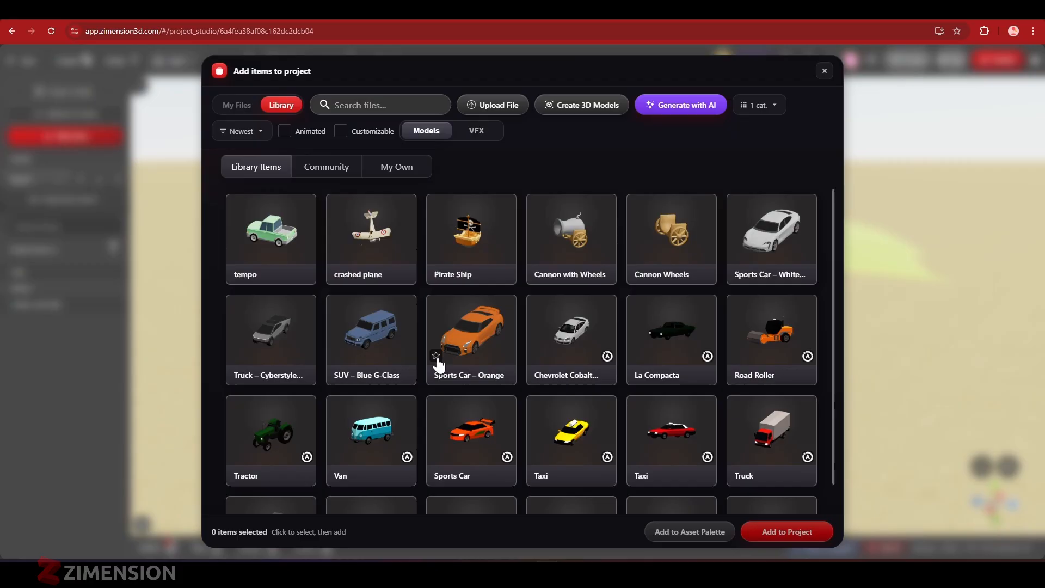
left_click(284, 438)
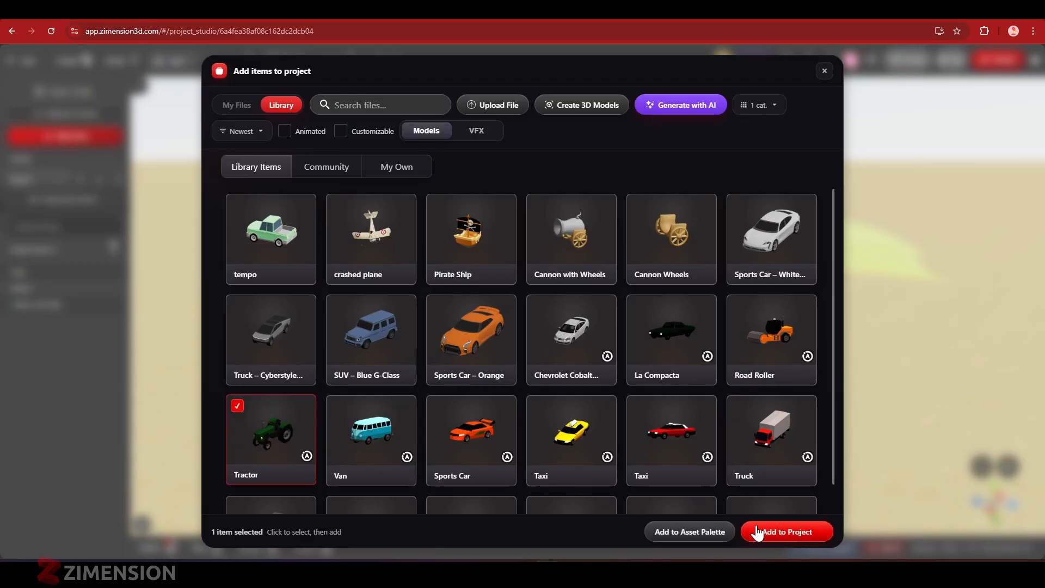
left_click(784, 532)
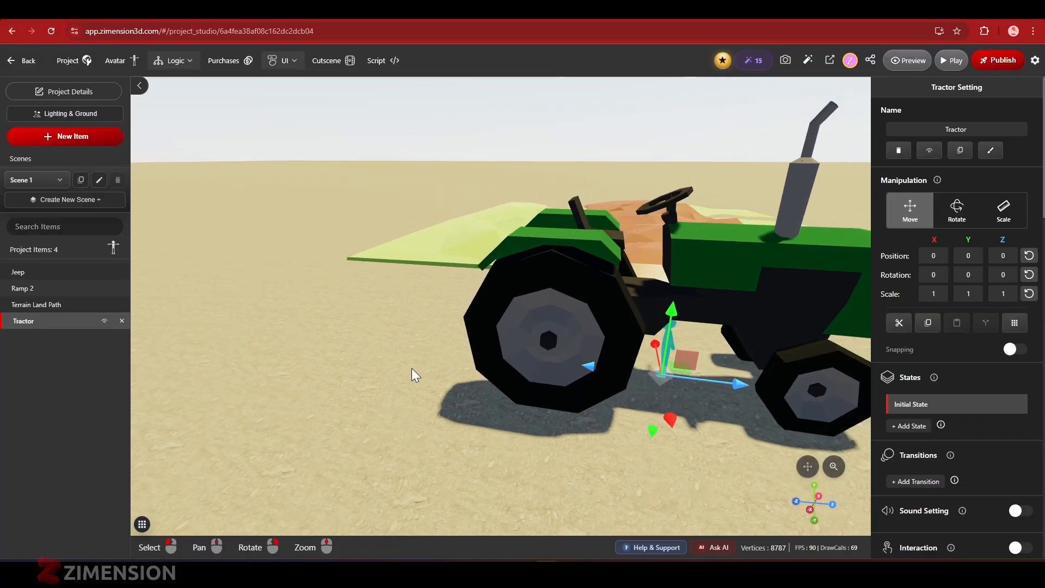
Move the Tractor along Z to about -16.591, clear of the Jeep, and scale it uniformly to about 0.614
scroll(411, 368, "down", 6)
left_click_drag(657, 348, 390, 314)
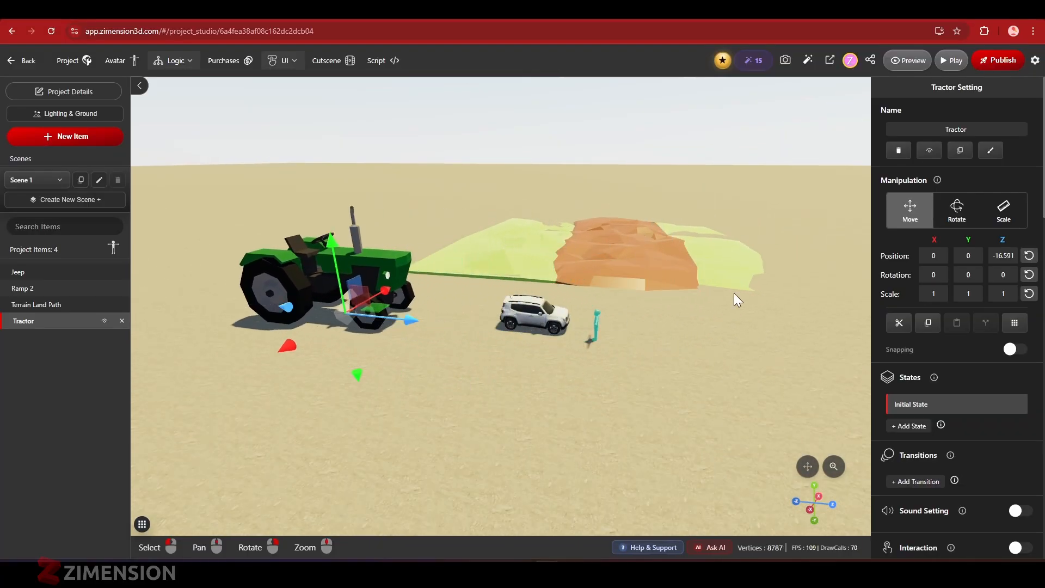
left_click(984, 220)
left_click_drag(332, 240, 325, 316)
scroll(338, 320, "up", 2)
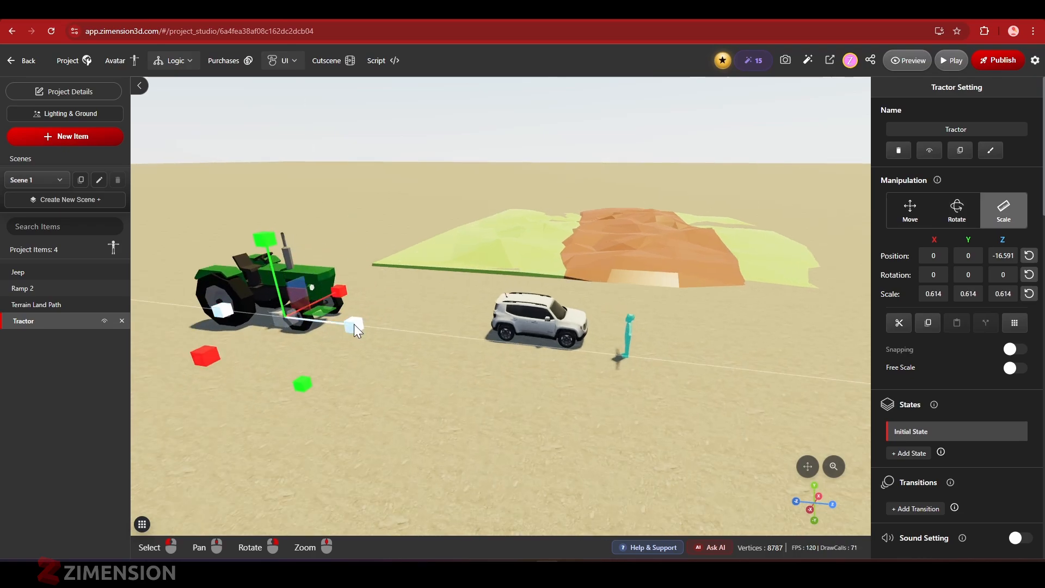
scroll(389, 338, "up", 5)
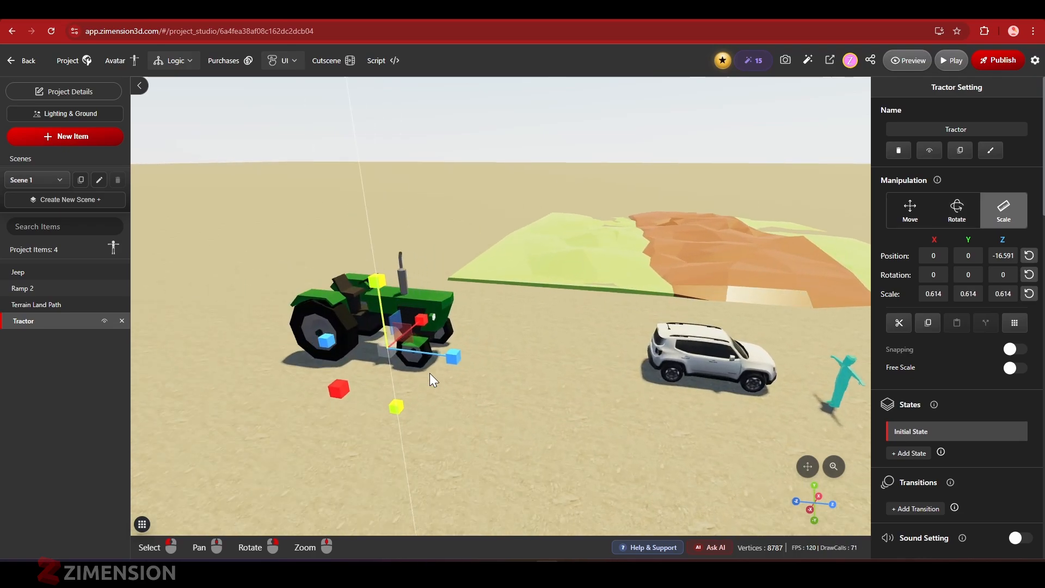
Enable the Vehicle option in the Tractor's settings
scroll(958, 376, "down", 3)
scroll(525, 379, "down", 2)
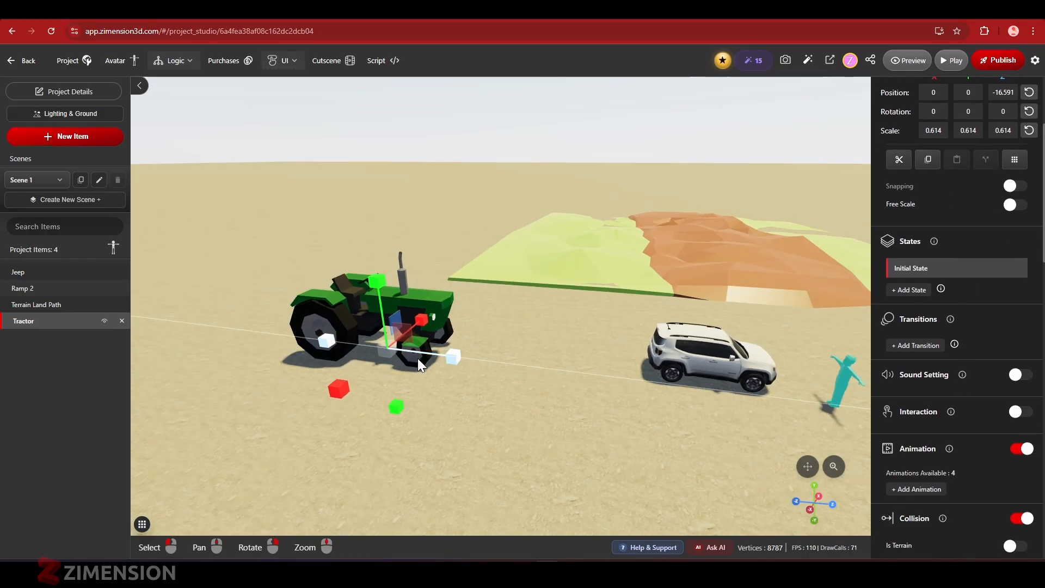
scroll(962, 425, "down", 10)
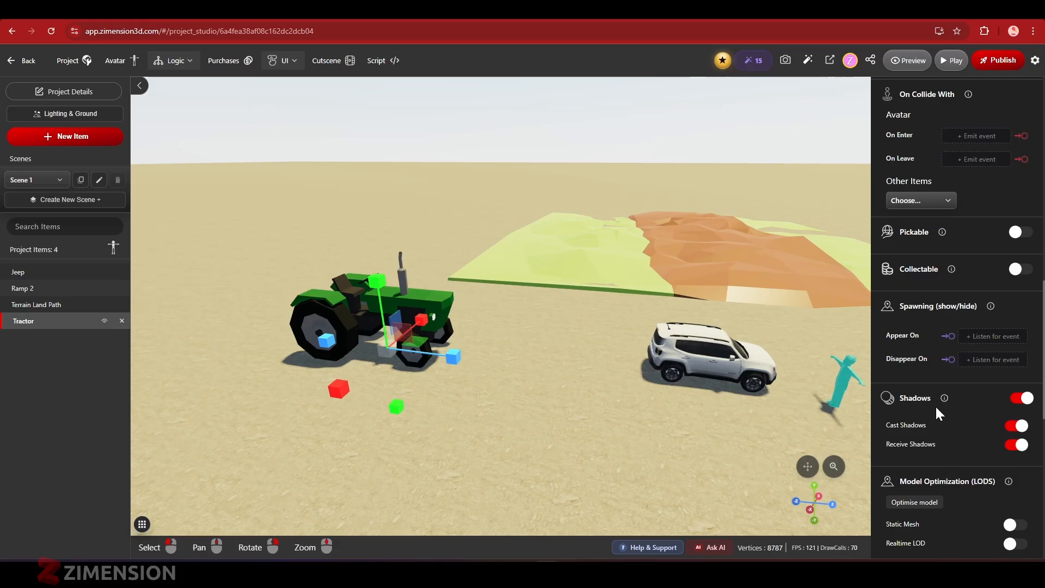
scroll(947, 408, "down", 4)
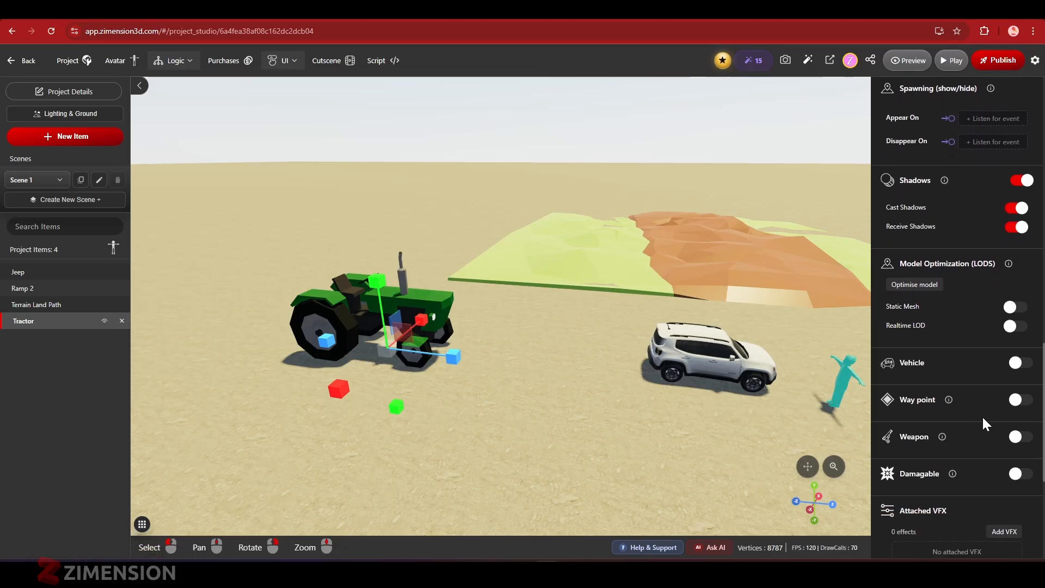
scroll(983, 422, "down", 4)
scroll(986, 417, "up", 3)
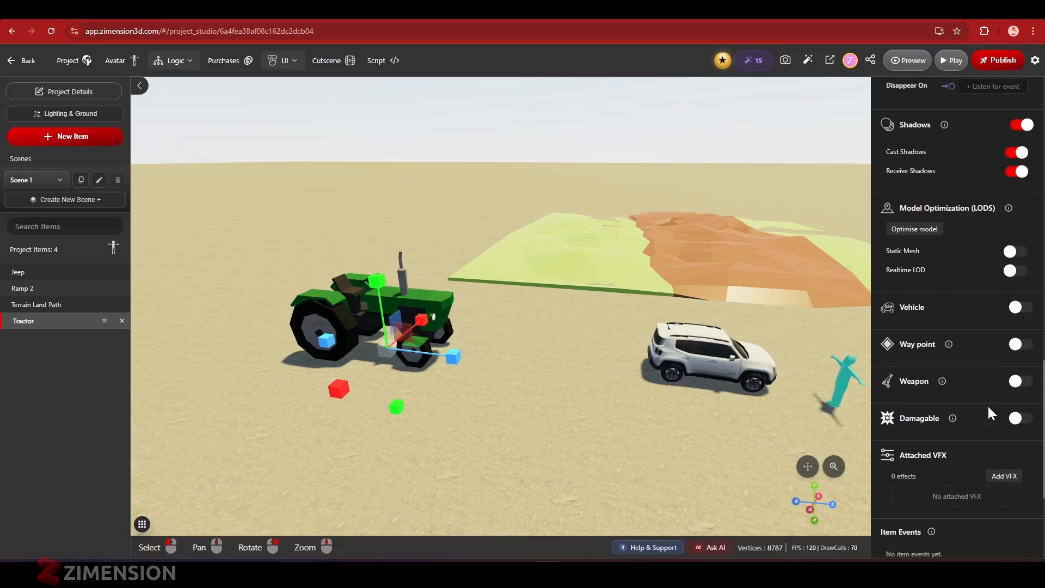
left_click(1020, 309)
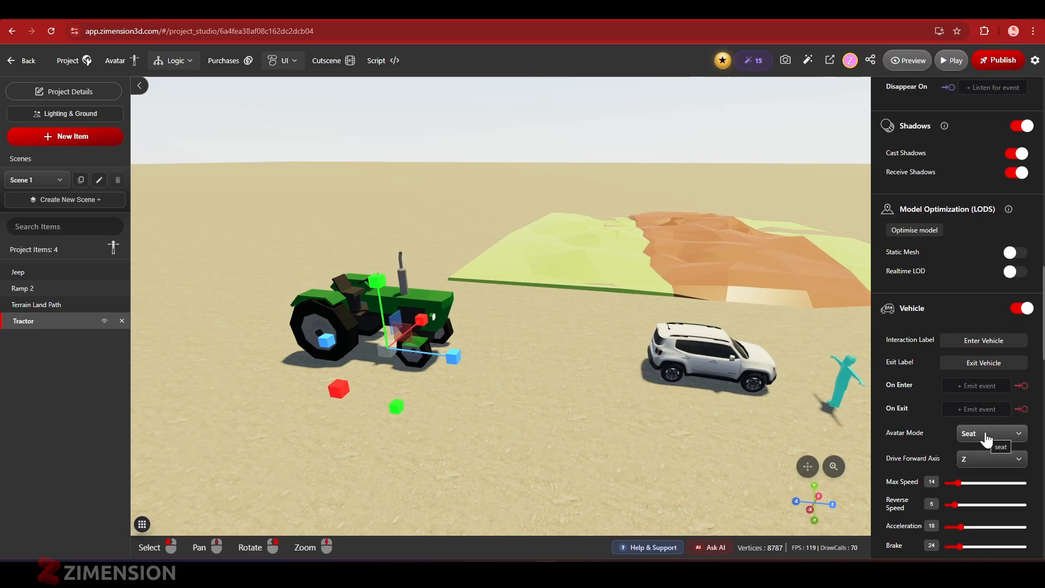
Open the Tractor's seat adjustment and raise the avatar seat marker above the tractor body
scroll(986, 436, "down", 1)
scroll(983, 366, "down", 5)
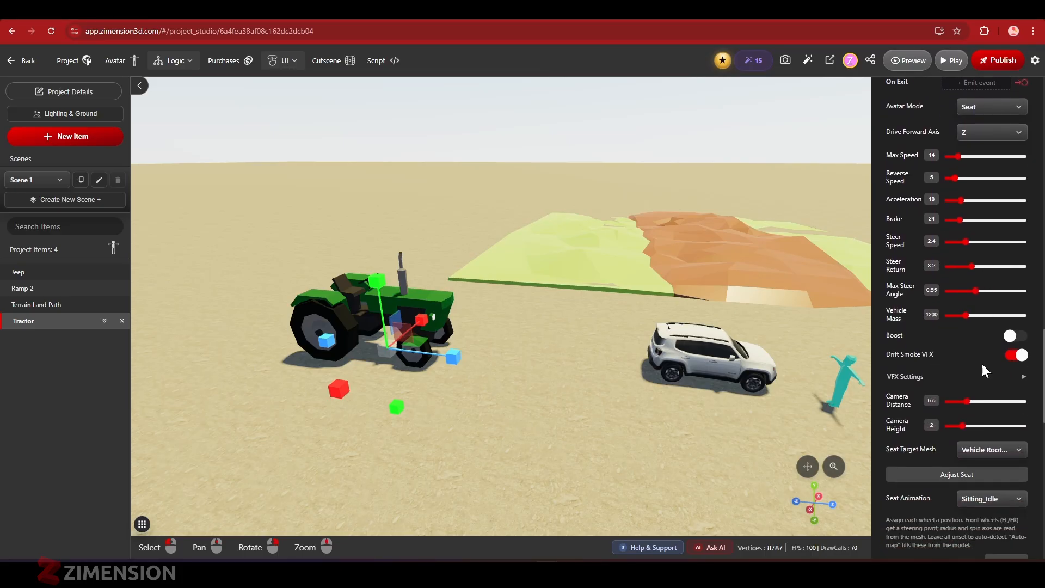
scroll(352, 315, "up", 3)
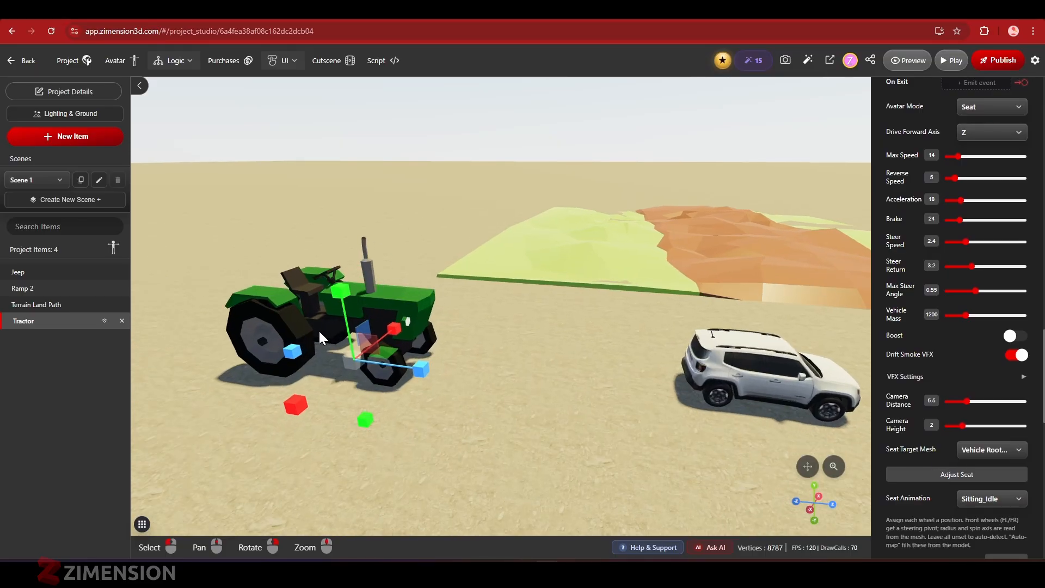
scroll(347, 307, "down", 2)
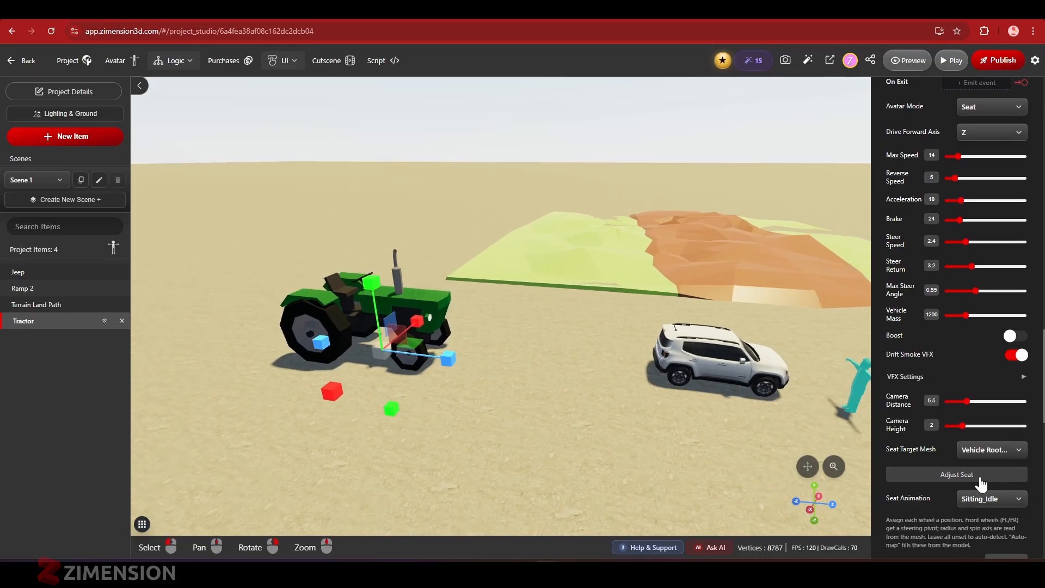
left_click(957, 475)
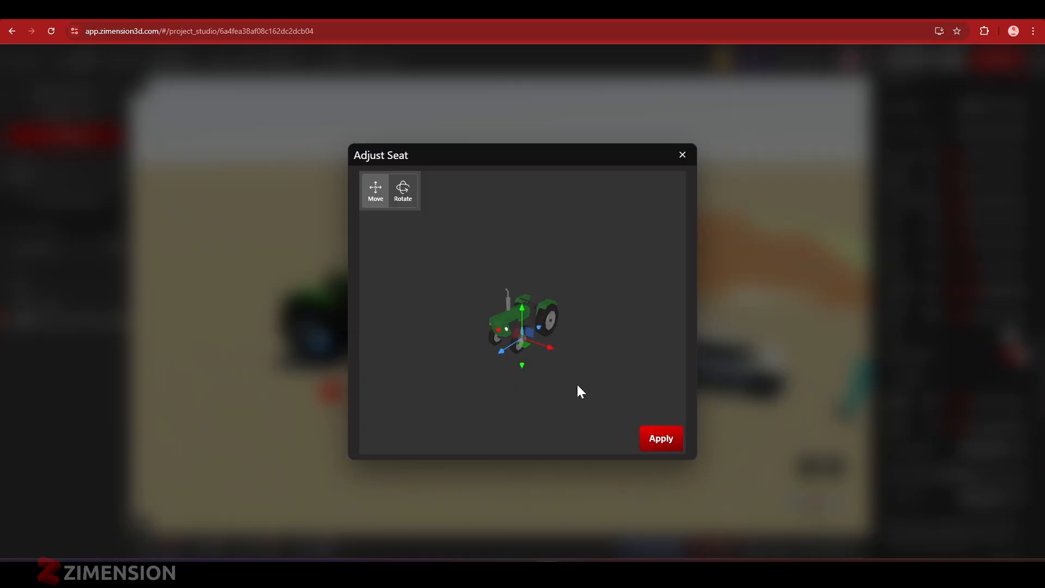
scroll(539, 371, "up", 3)
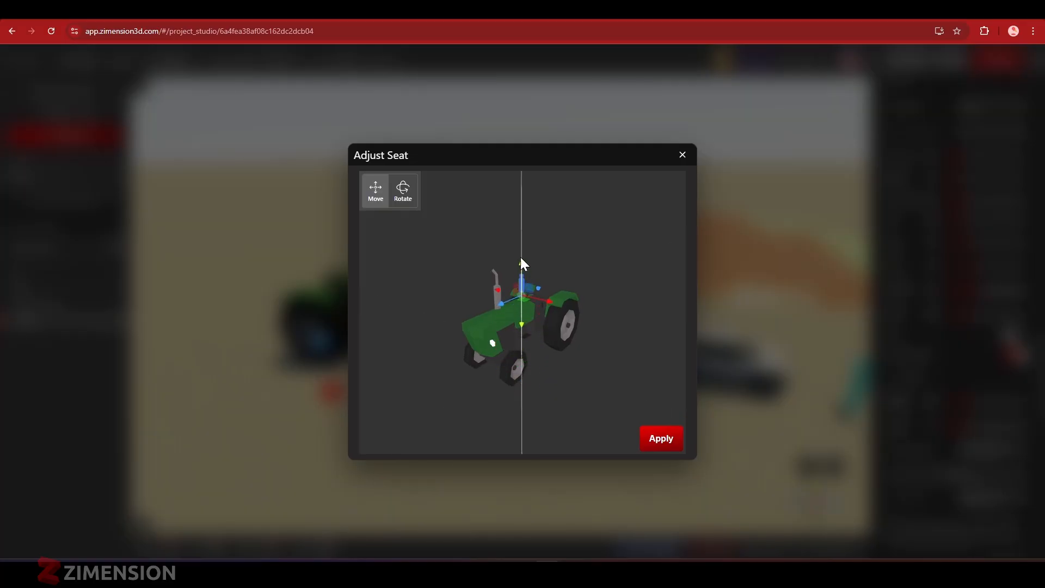
scroll(525, 326, "up", 5)
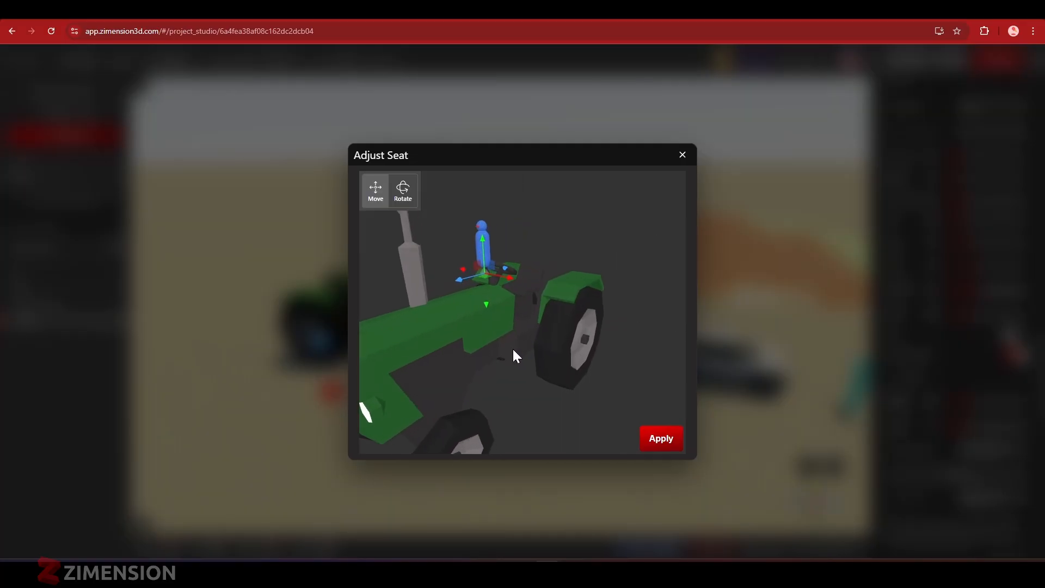
Move the seat marker backward and down onto the Tractor's driver's seat, check its placement from the side, and apply the seat position
right_click_drag(512, 350, 522, 362)
left_click_drag(504, 286, 512, 284)
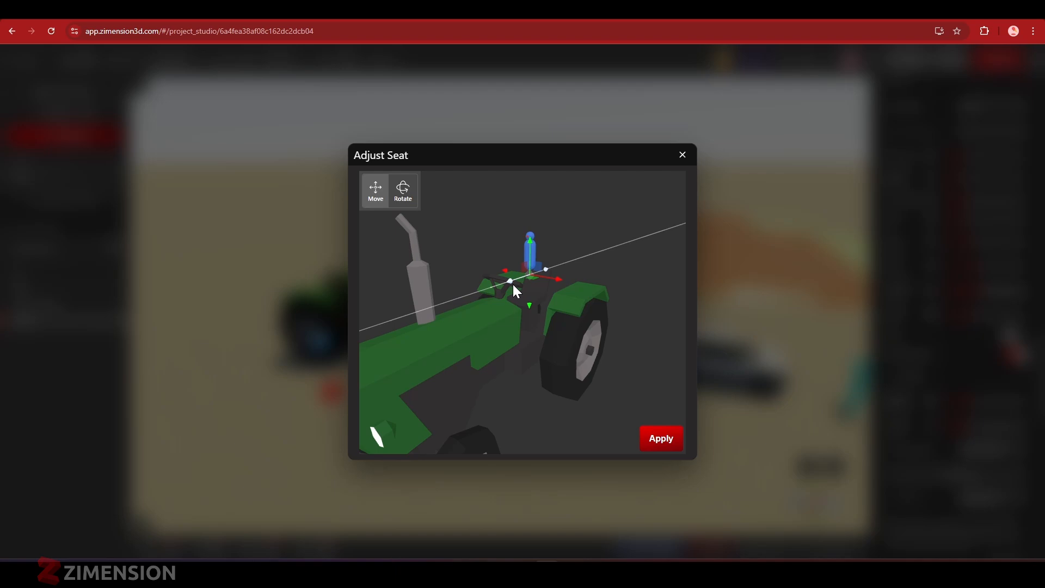
left_click_drag(532, 242, 534, 272)
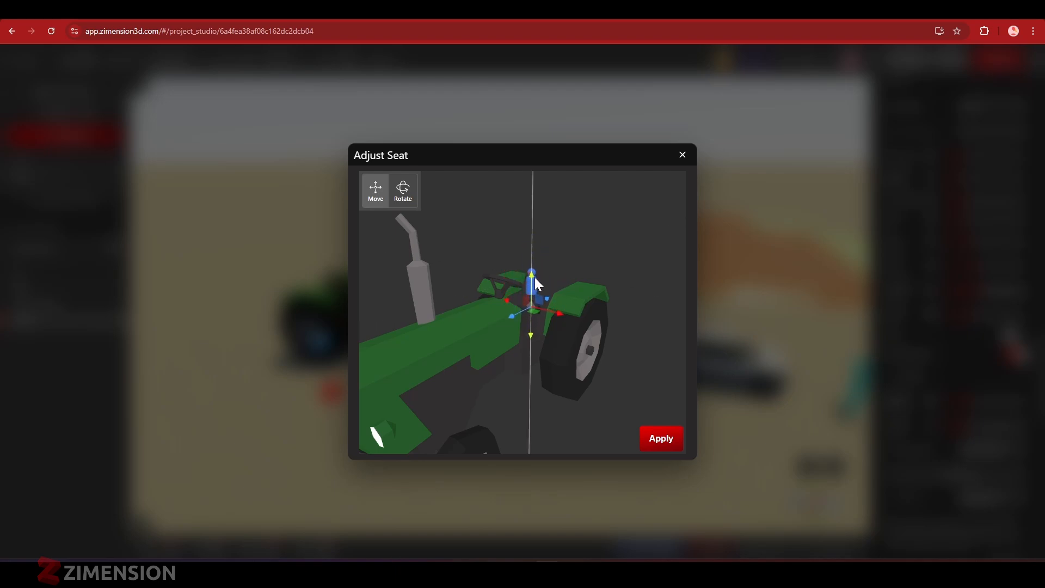
left_click_drag(521, 319, 512, 325)
right_click_drag(583, 338, 544, 349)
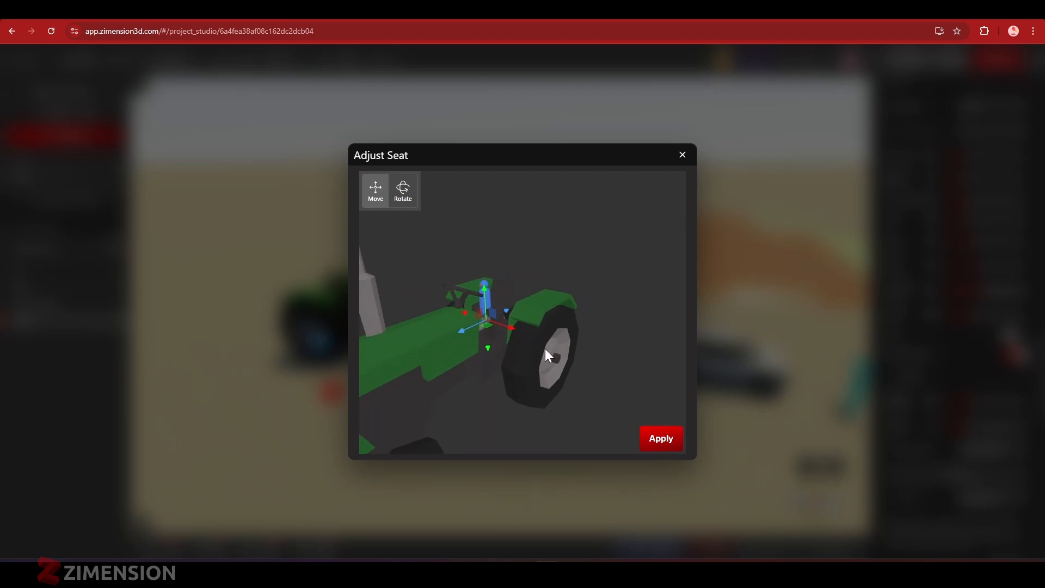
left_click_drag(546, 350, 502, 362)
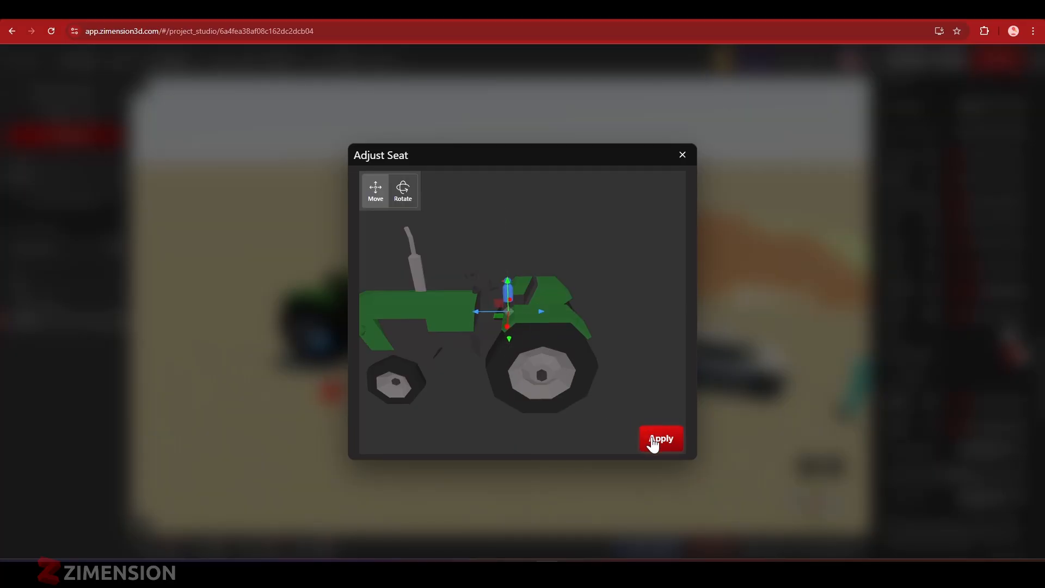
left_click(656, 441)
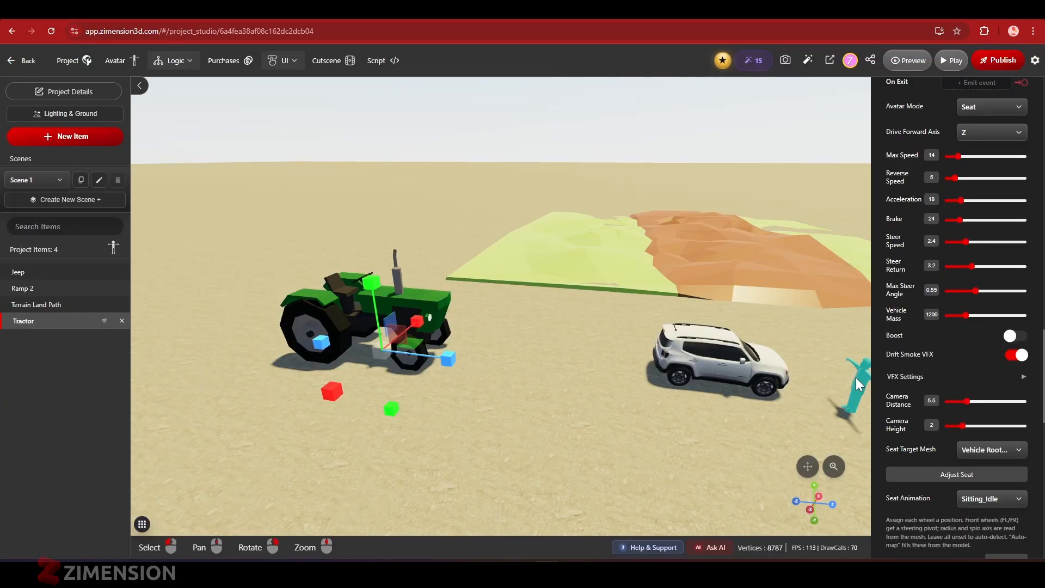
Play the project, run the avatar past the Jeep to the Tractor, and enter the Tractor
left_click(955, 67)
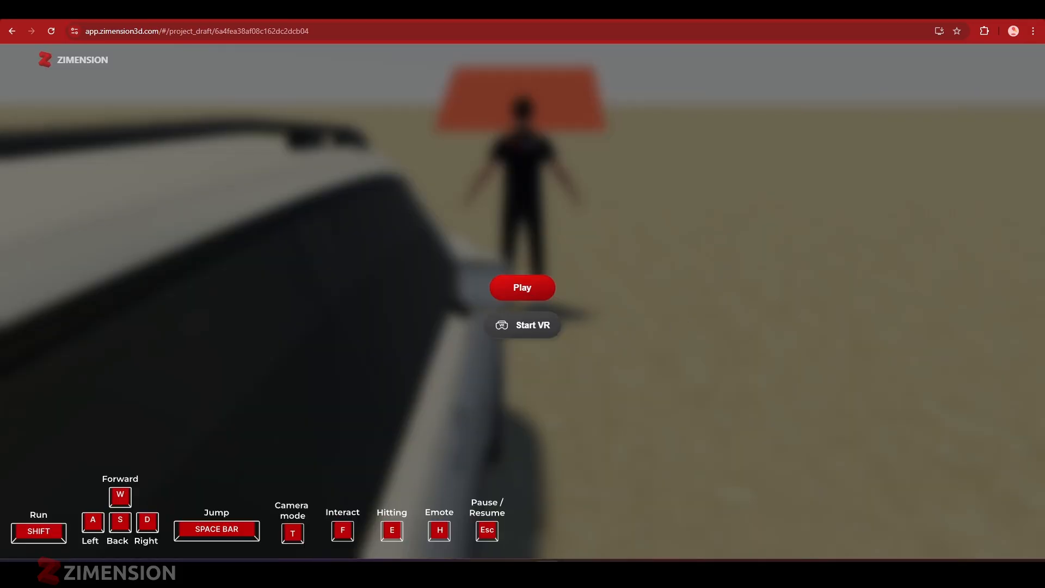
left_click(523, 287)
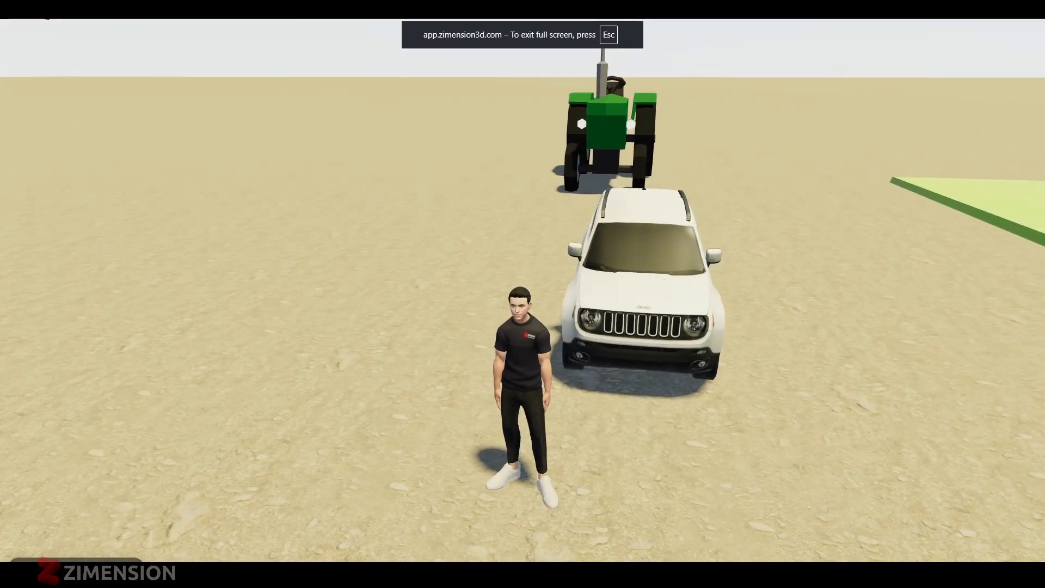
key("w")
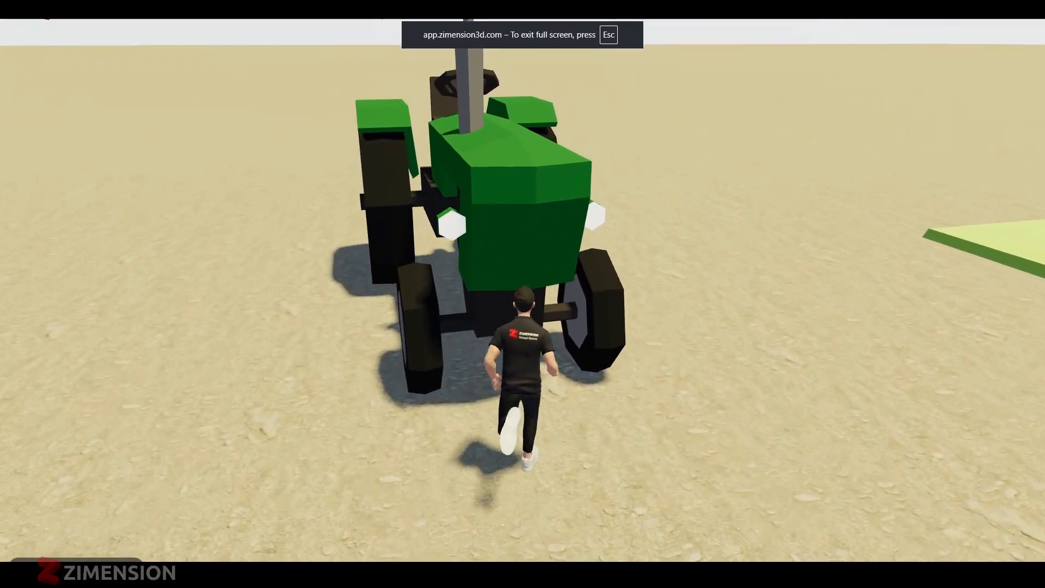
key("e")
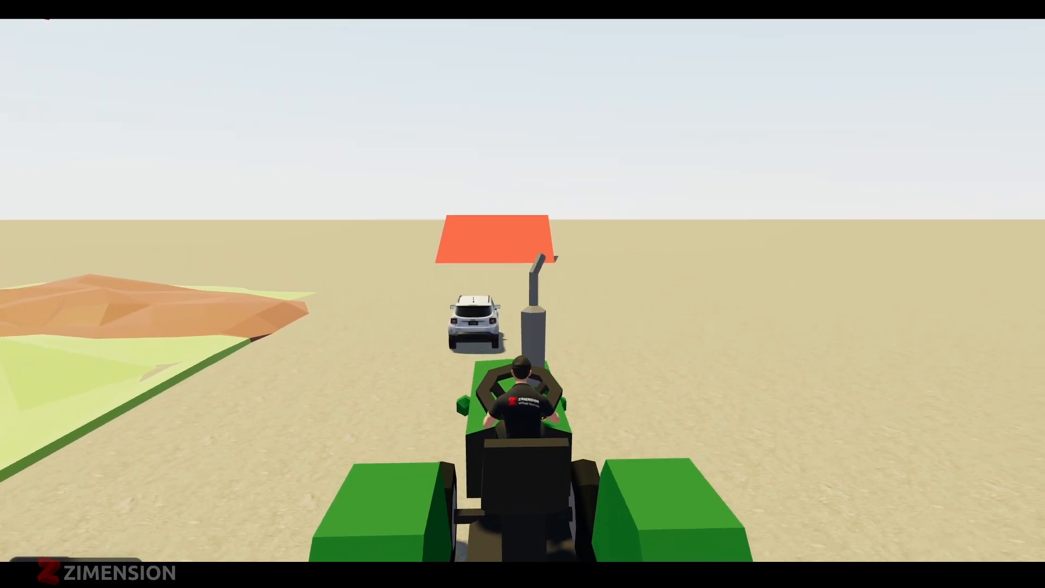
Test-drive the Tractor in reverse and forward while steering both ways, and exit the play session
key("s")
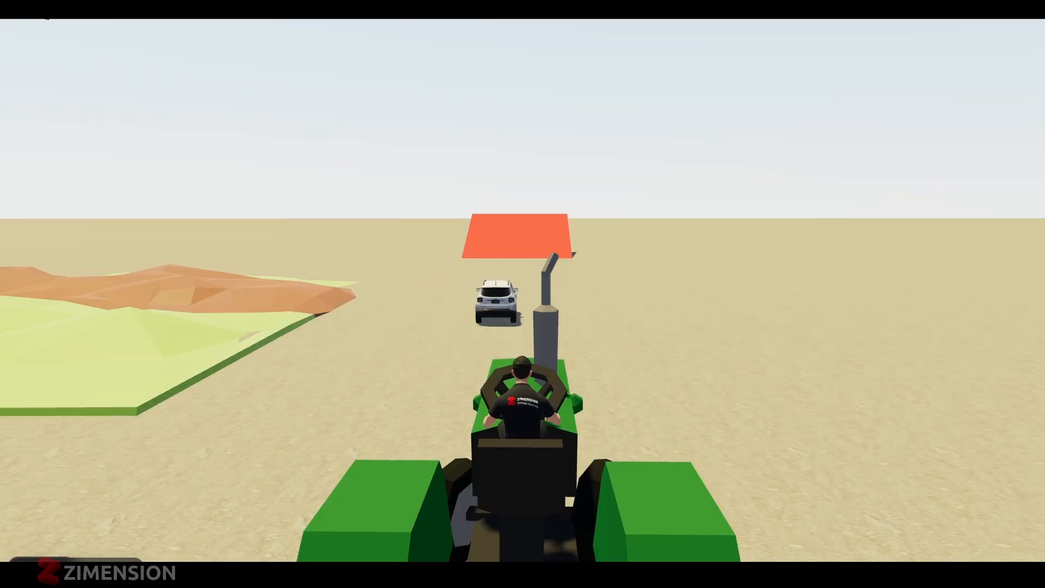
key("w")
key("d")
key("a")
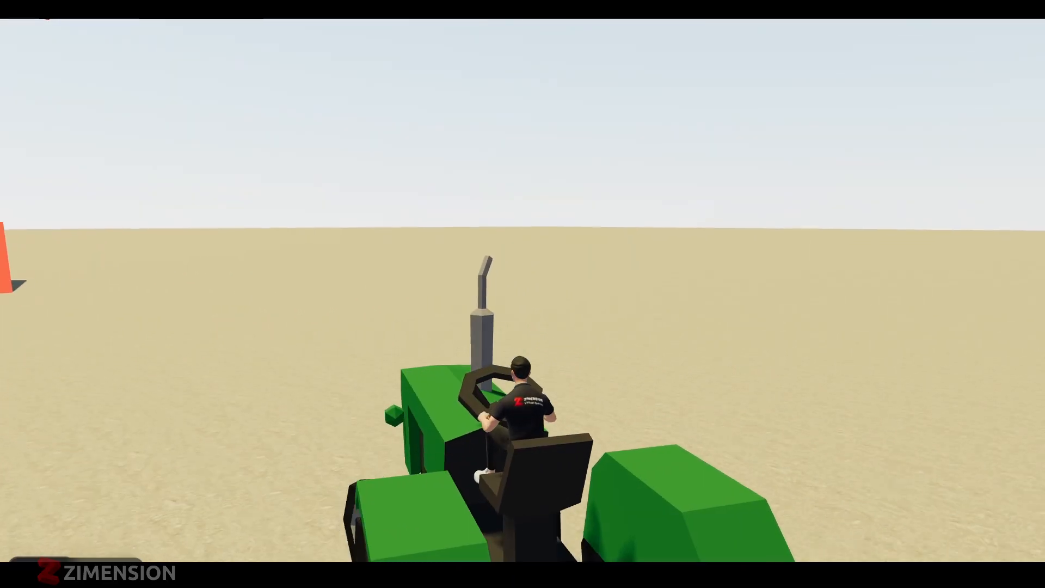
key("d")
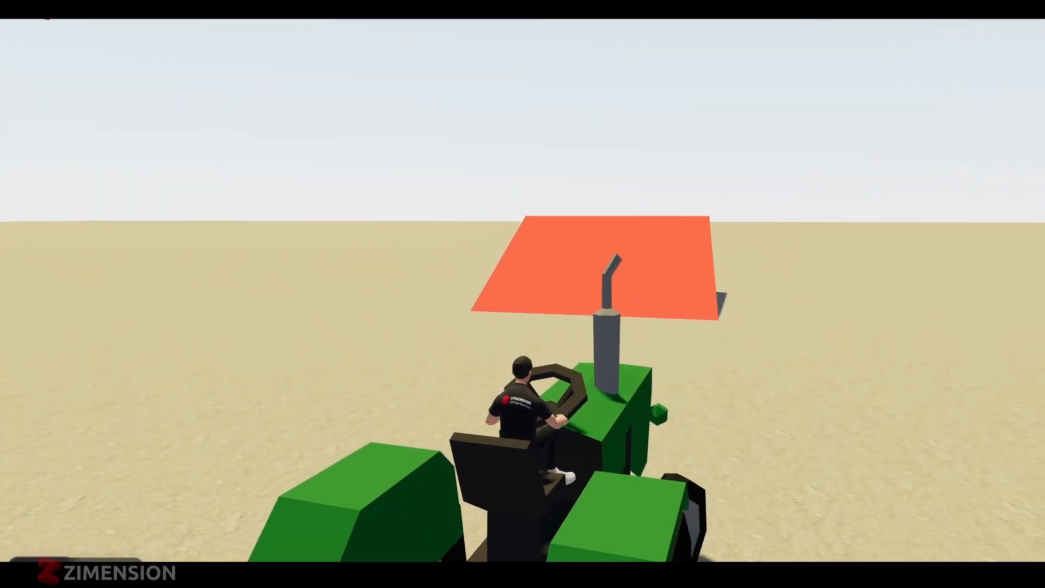
key("a")
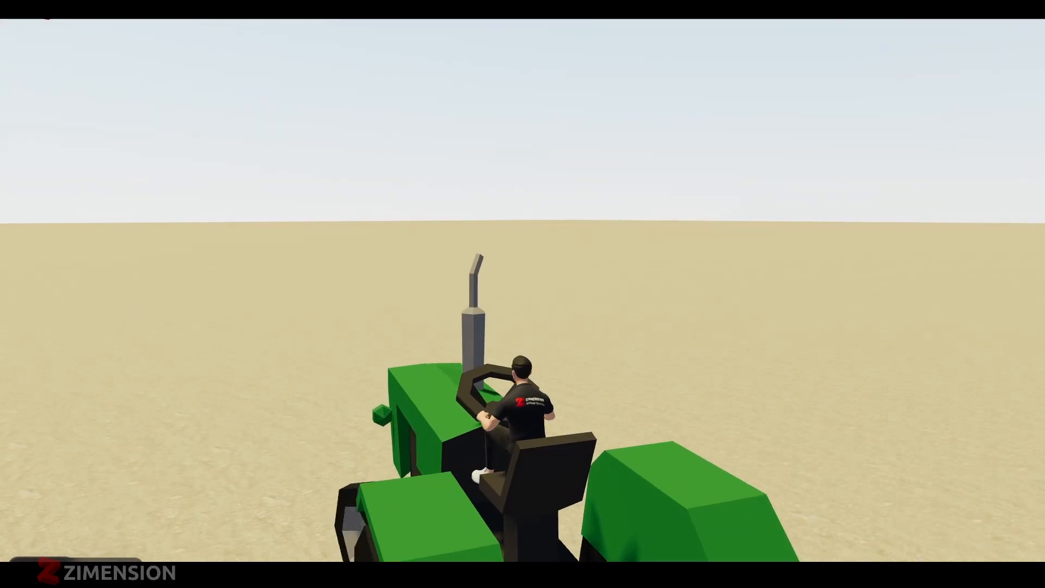
key("d")
key("a")
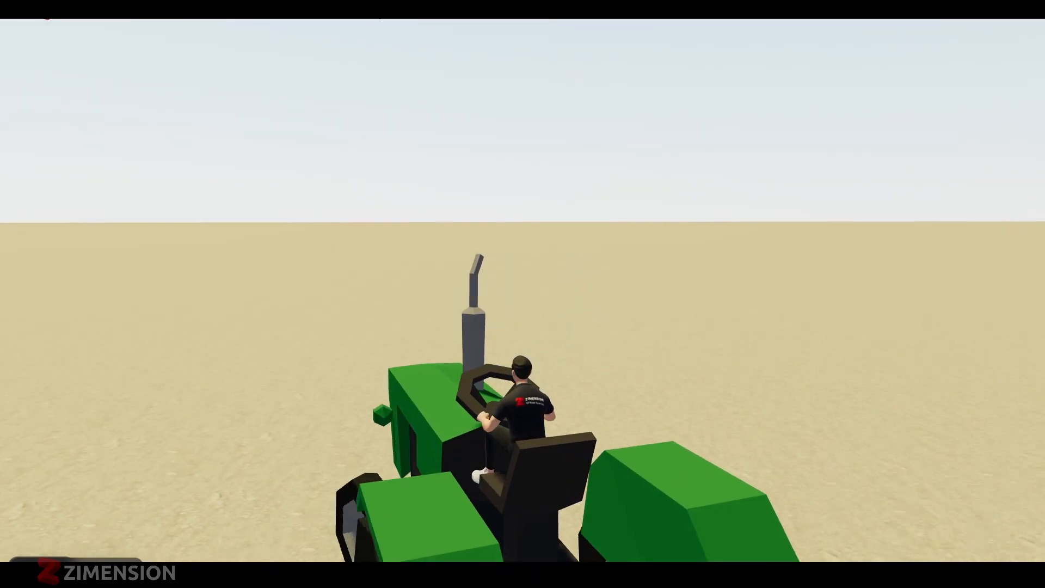
key("d")
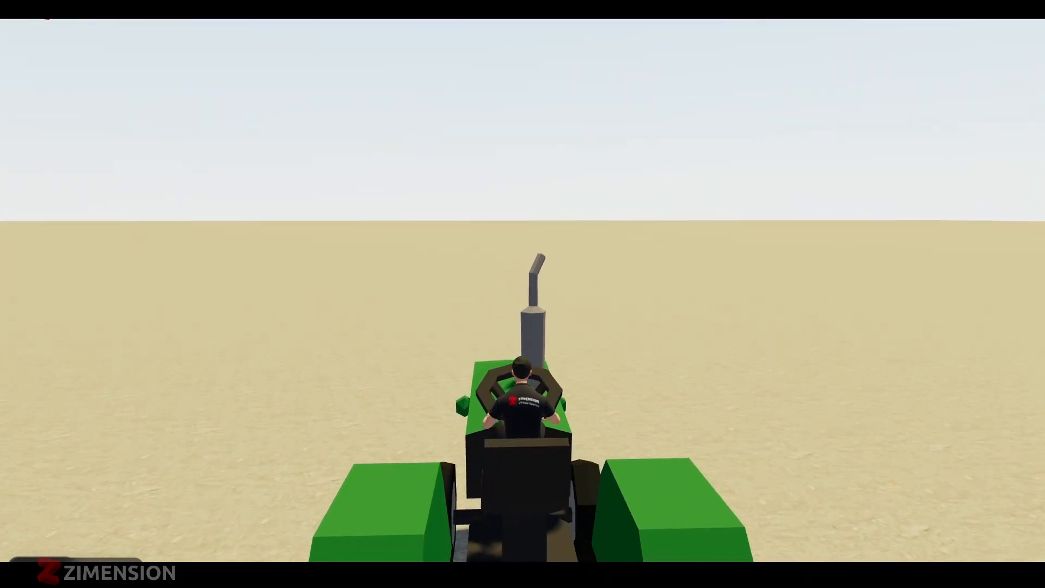
key("Escape")
left_click(523, 382)
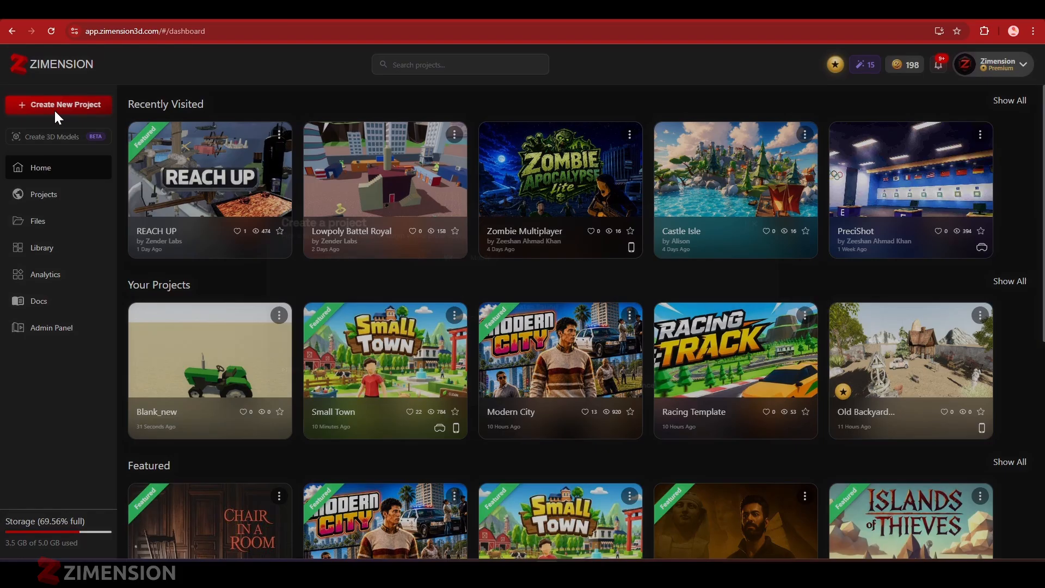
Create a new project from the Racing Template
left_click(54, 110)
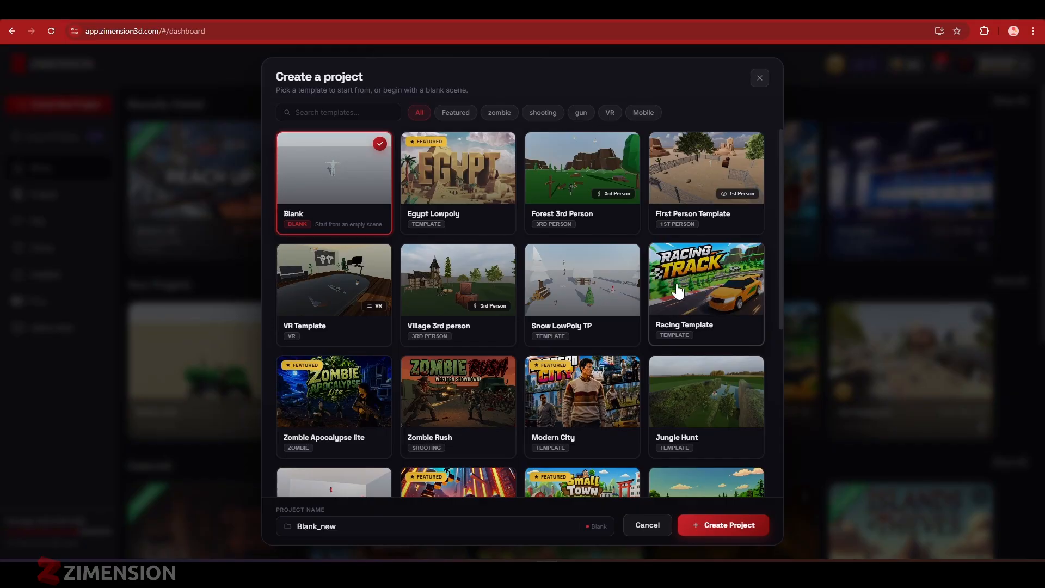
left_click(697, 290)
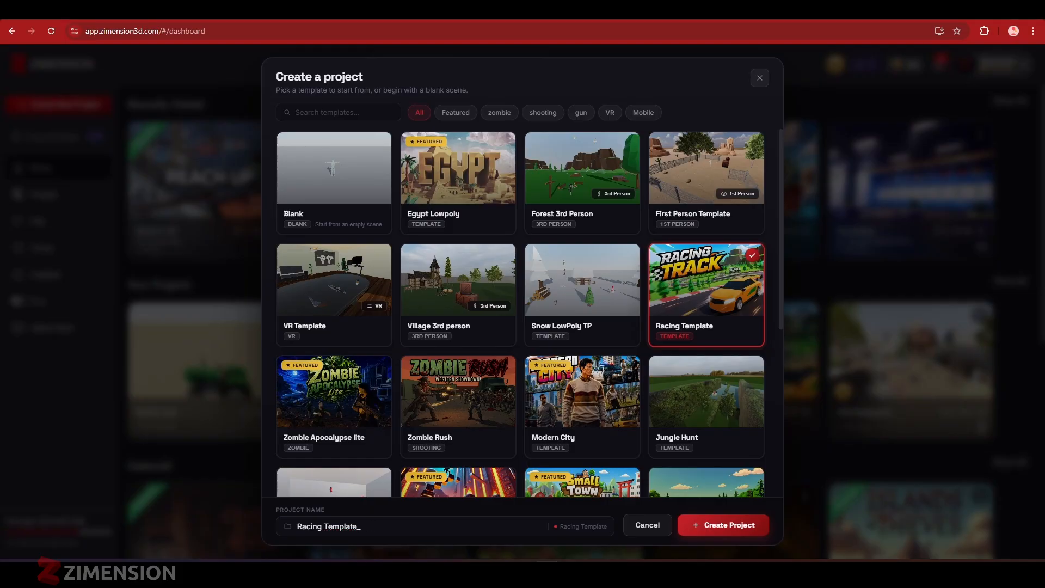
left_click(690, 518)
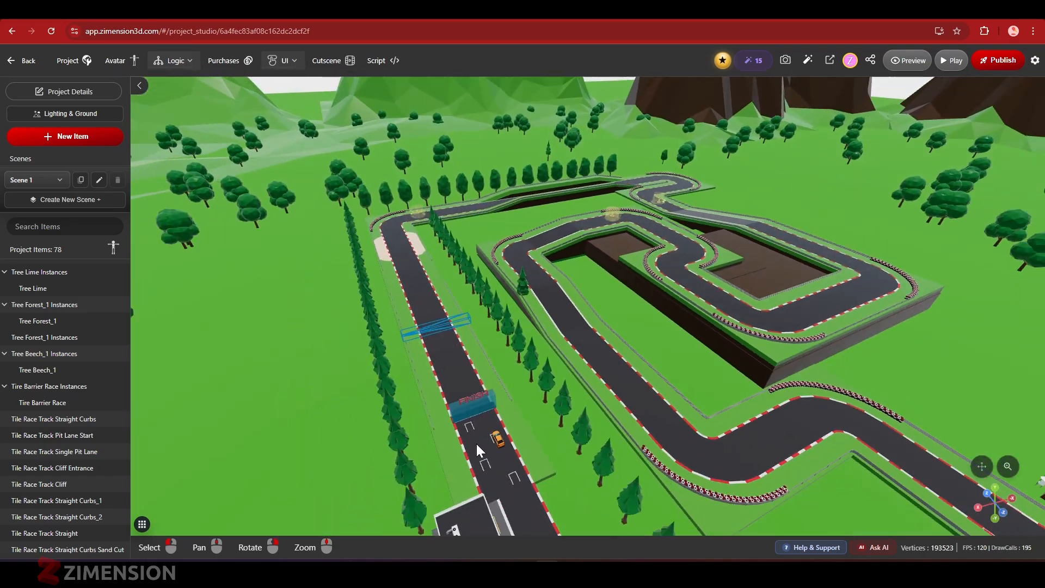
Select the Sports Car near the finish line and examine its vehicle settings, including speed, steering and boost, along with the track layout
left_click(477, 443)
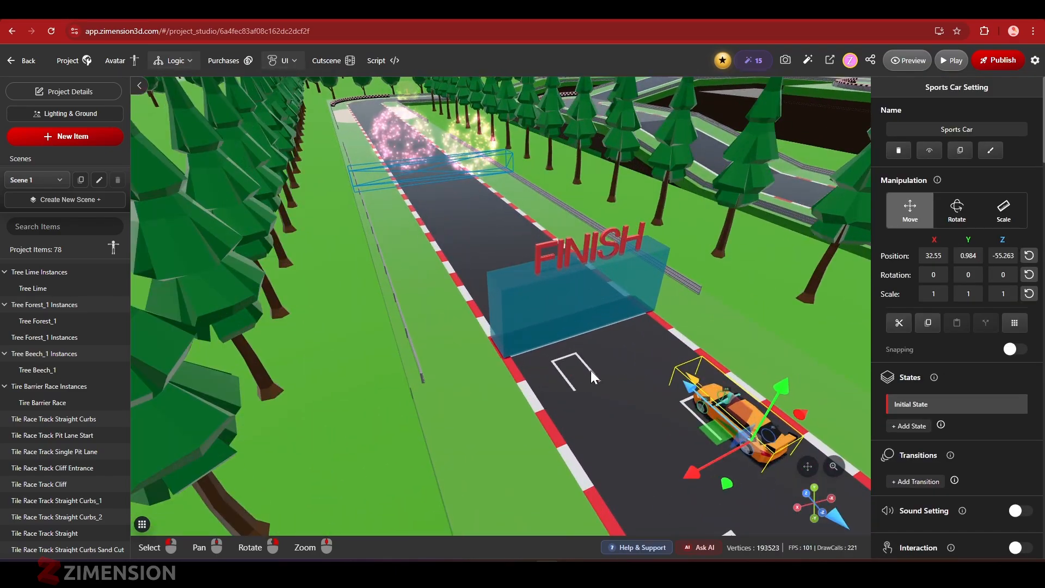
middle_click_drag(771, 381, 673, 354)
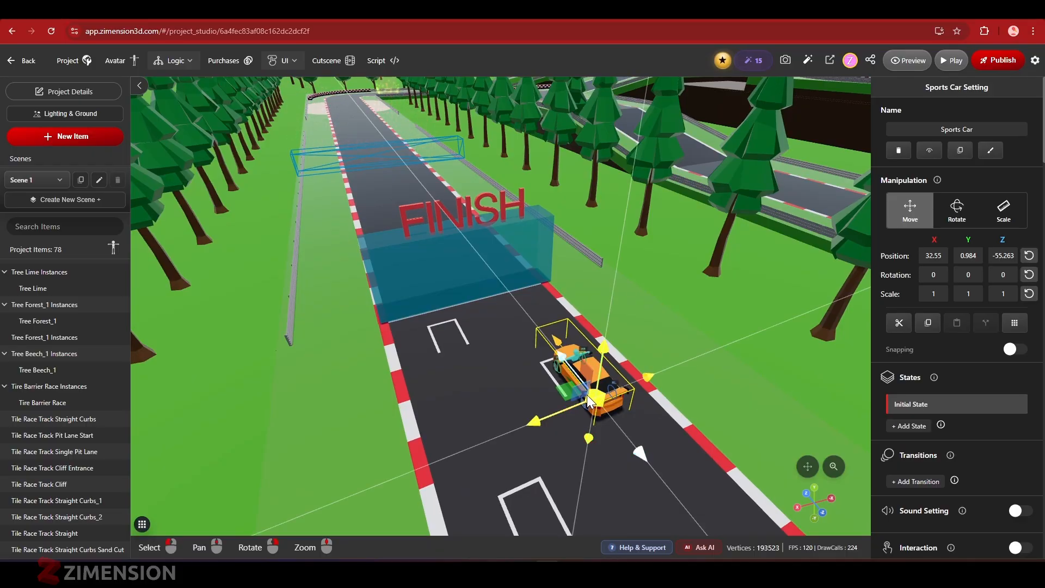
scroll(518, 397, "down", 3)
scroll(1004, 413, "down", 15)
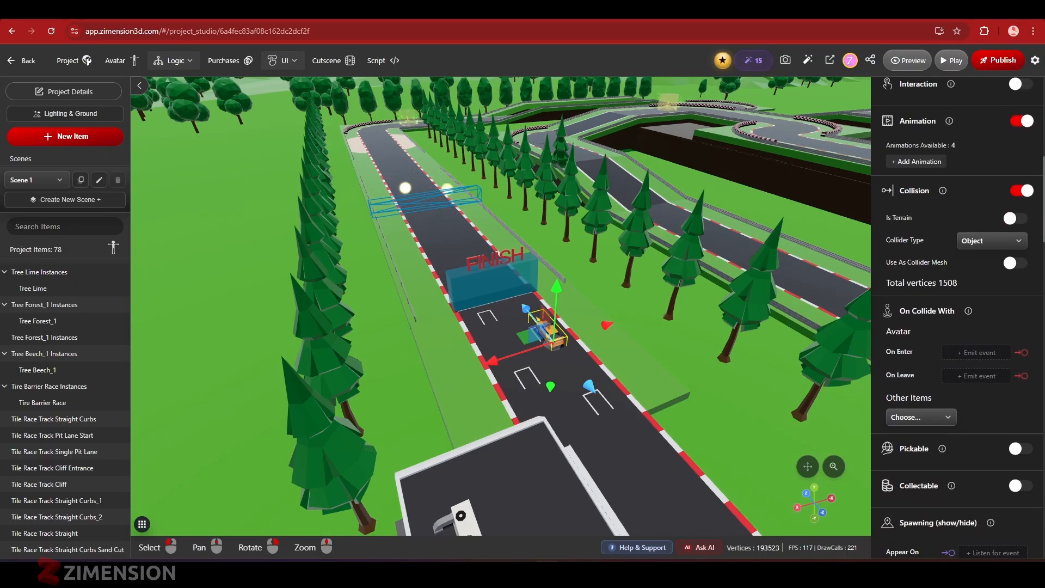
scroll(968, 432, "down", 3)
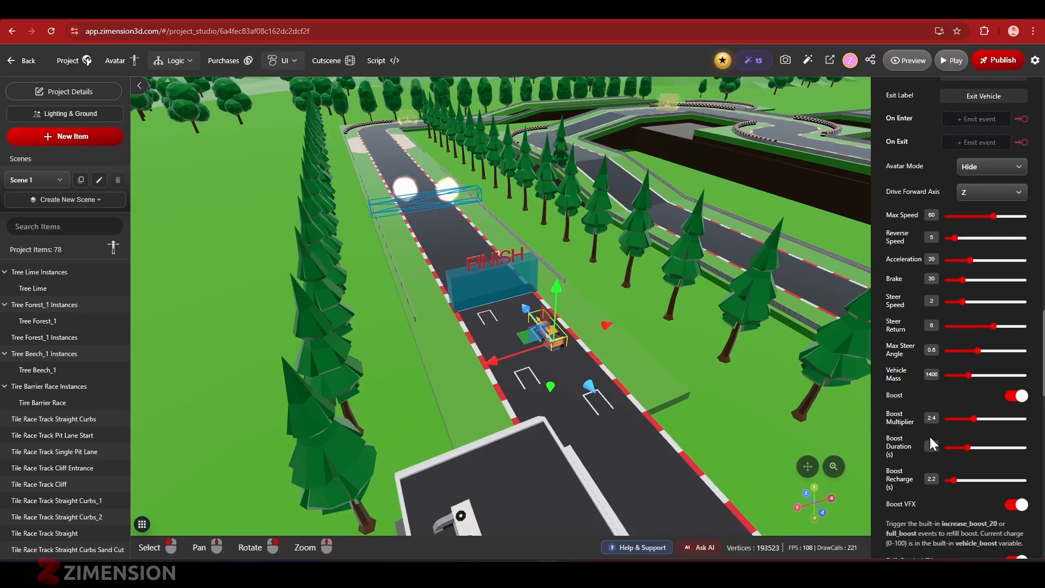
scroll(963, 391, "down", 1)
scroll(597, 397, "down", 6)
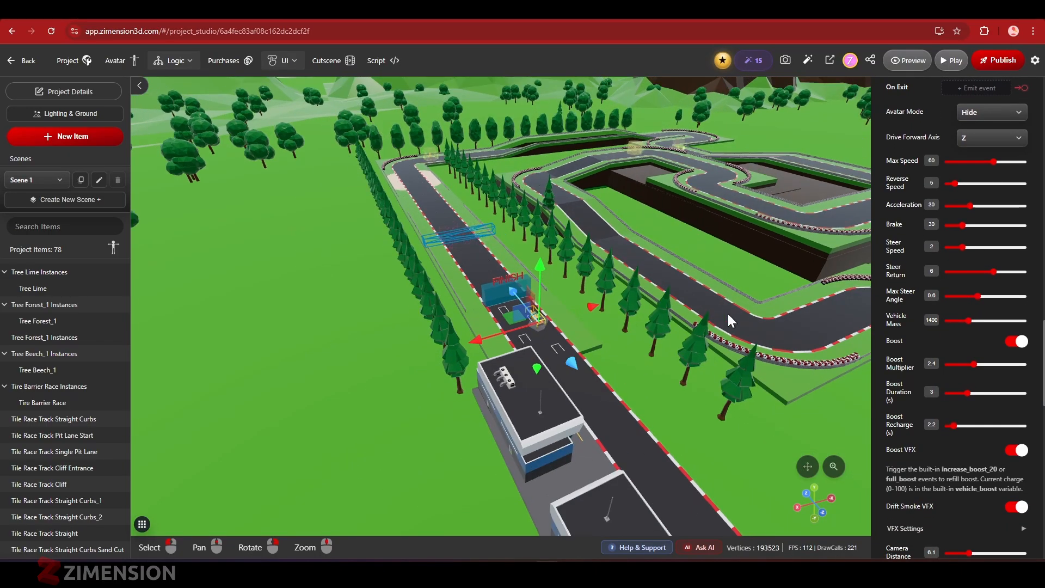
scroll(726, 321, "down", 3)
middle_click_drag(724, 342, 649, 306)
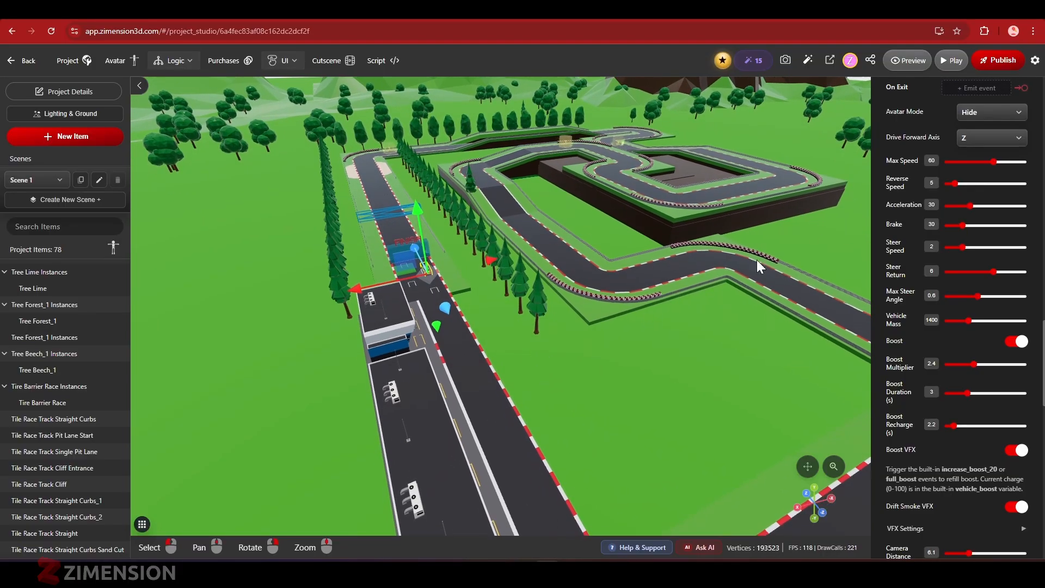
Play the racing project and drive the Sports Car down the starting straight and around the first bend
left_click(950, 60)
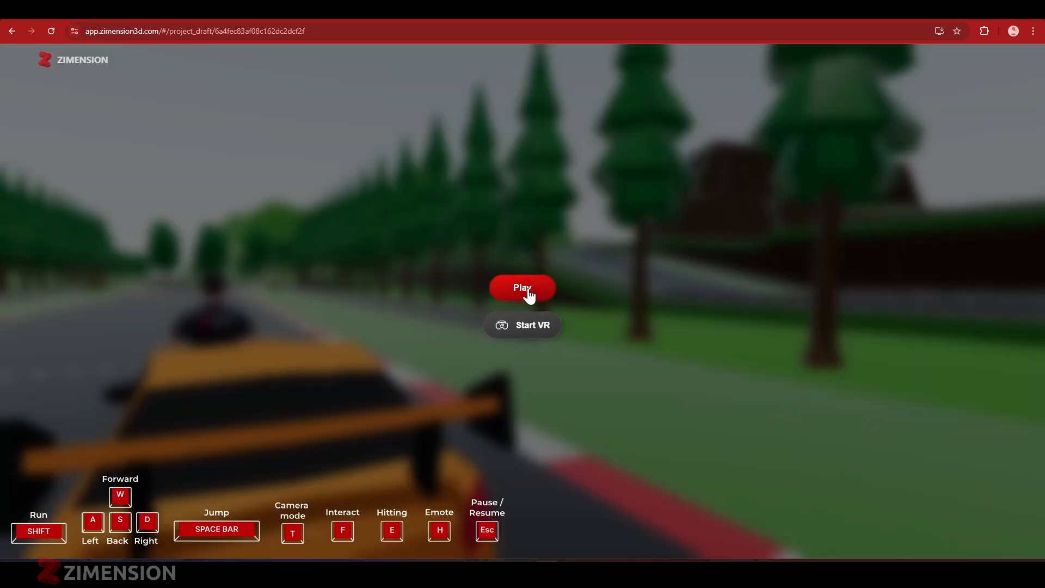
left_click(524, 287)
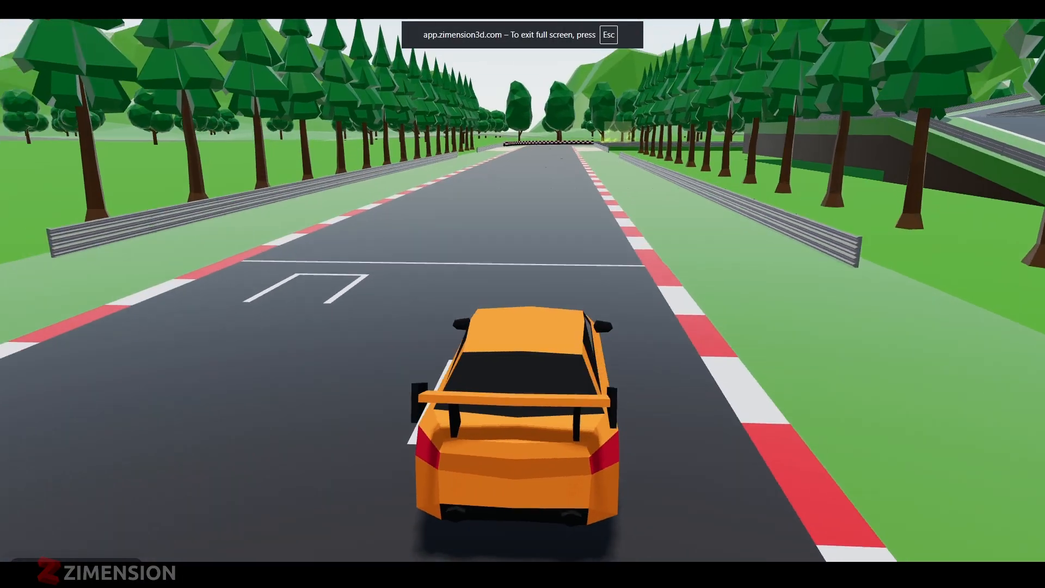
key("w")
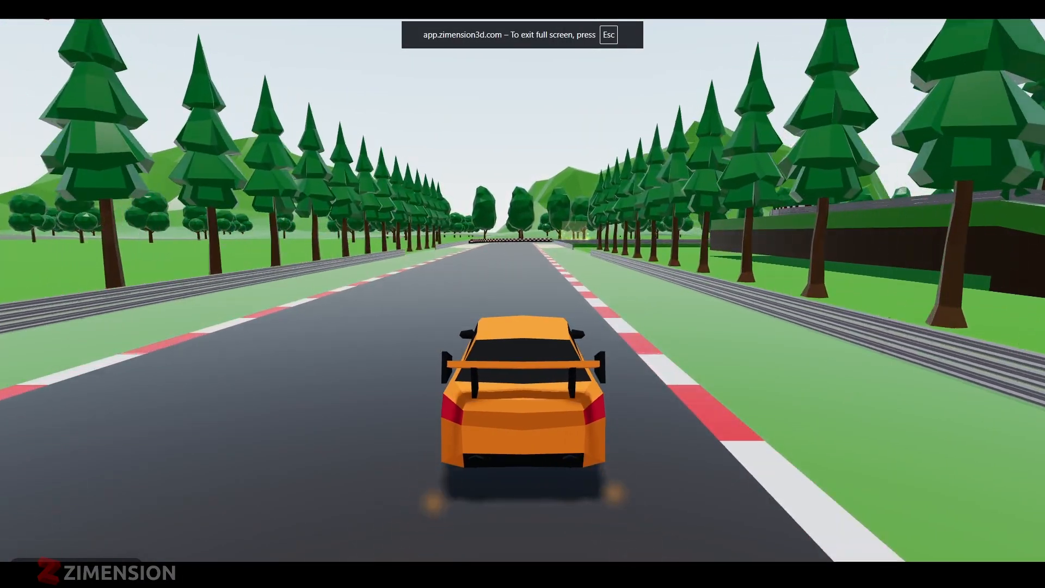
key("a")
key("d")
key("a")
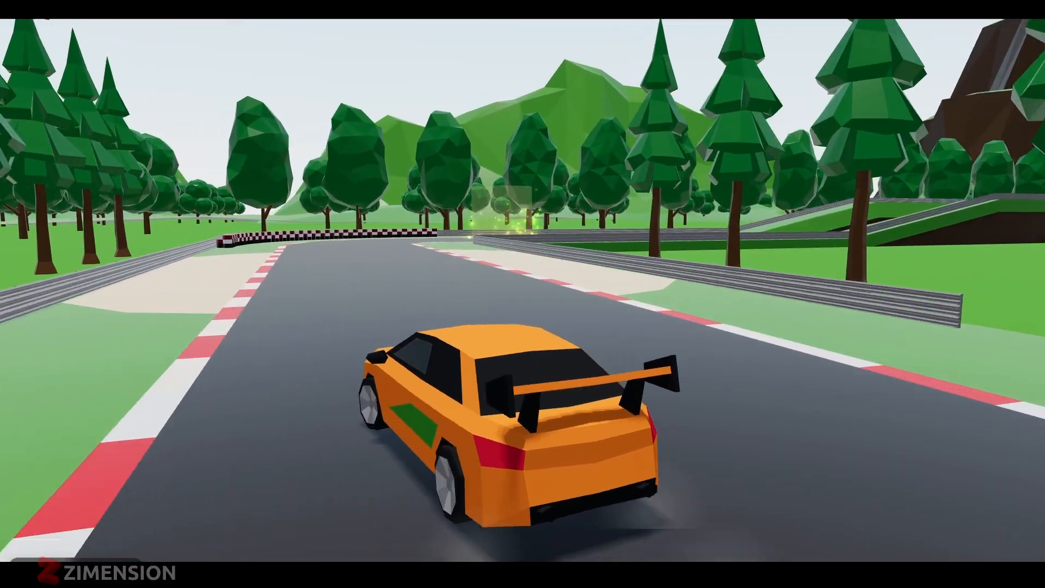
key("d")
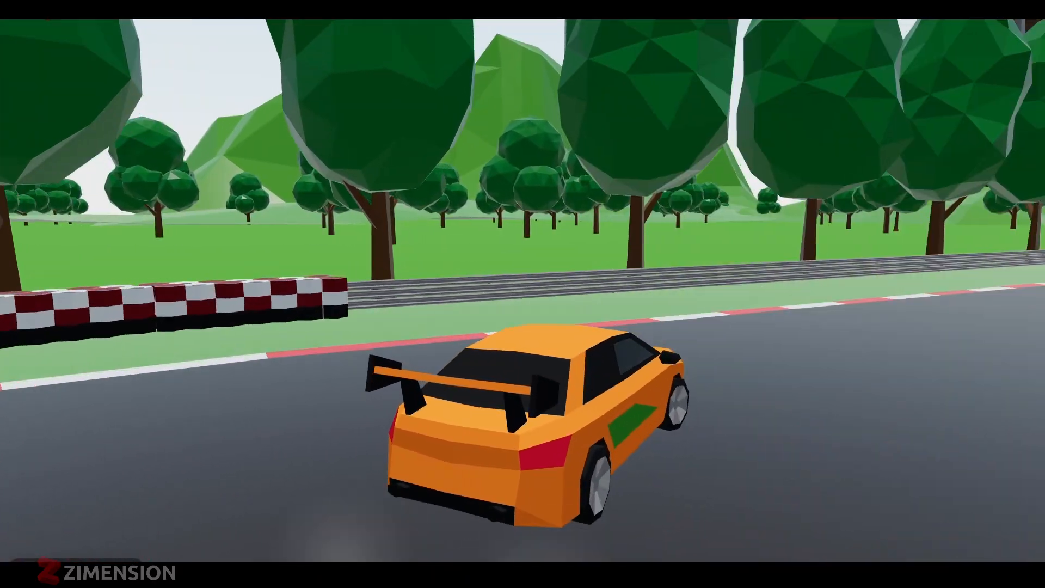
key("a")
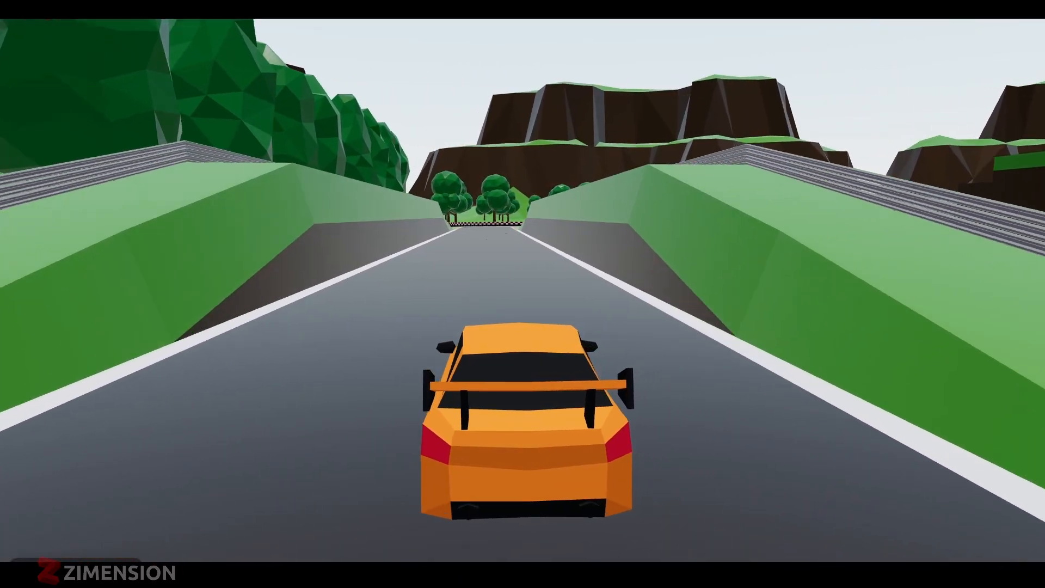
Drive the Sports Car through the walled cutting and steer both ways through the tire-barrier corner beyond it
key("a")
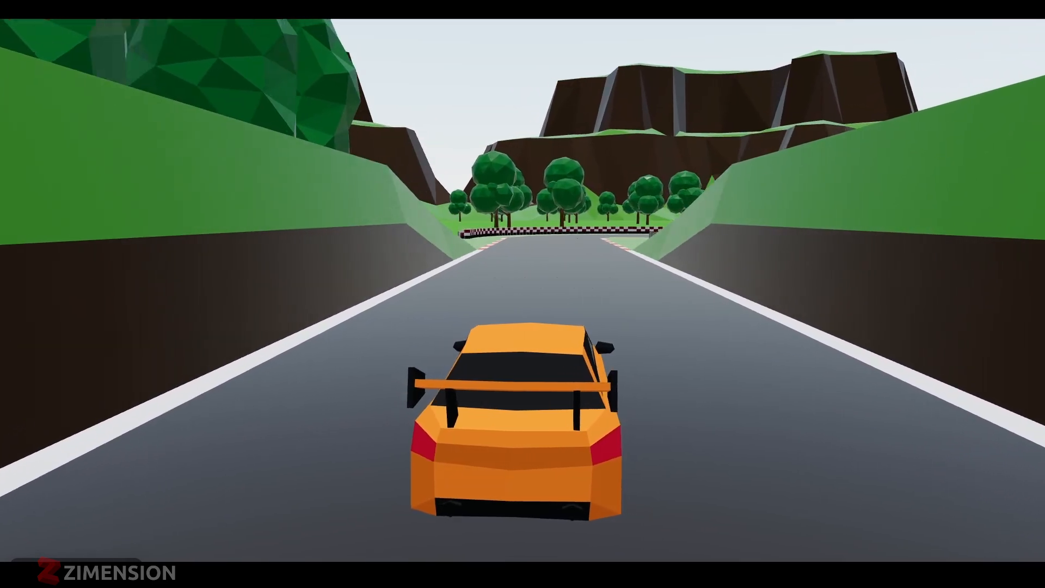
key("a")
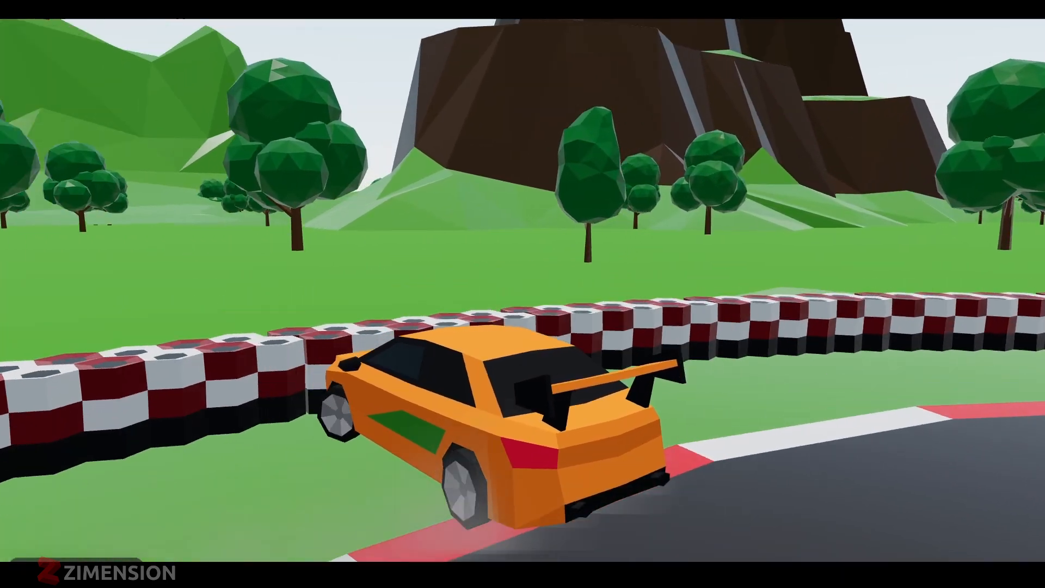
key("d")
key("d")
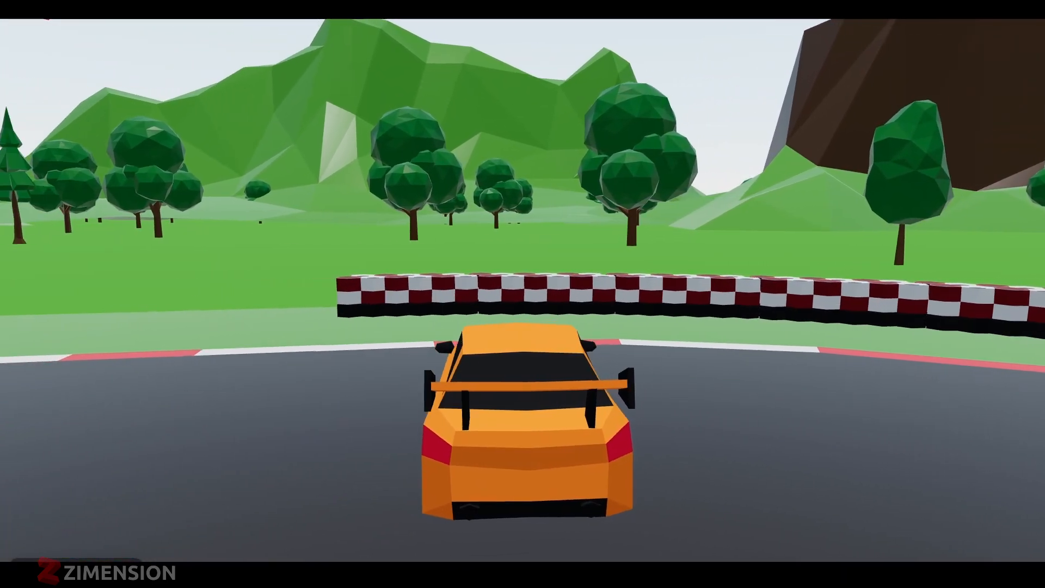
key("a")
key("d")
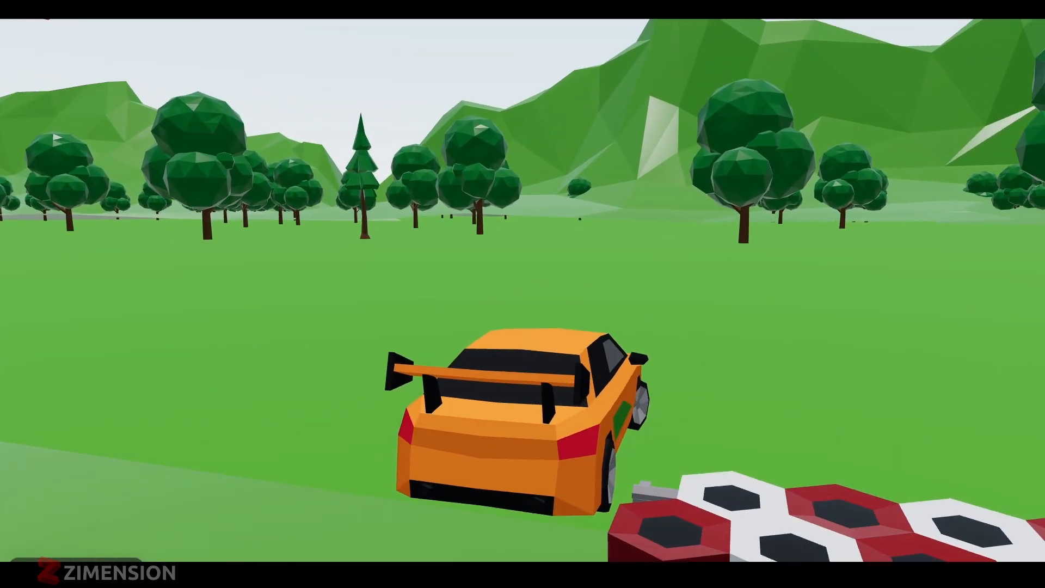